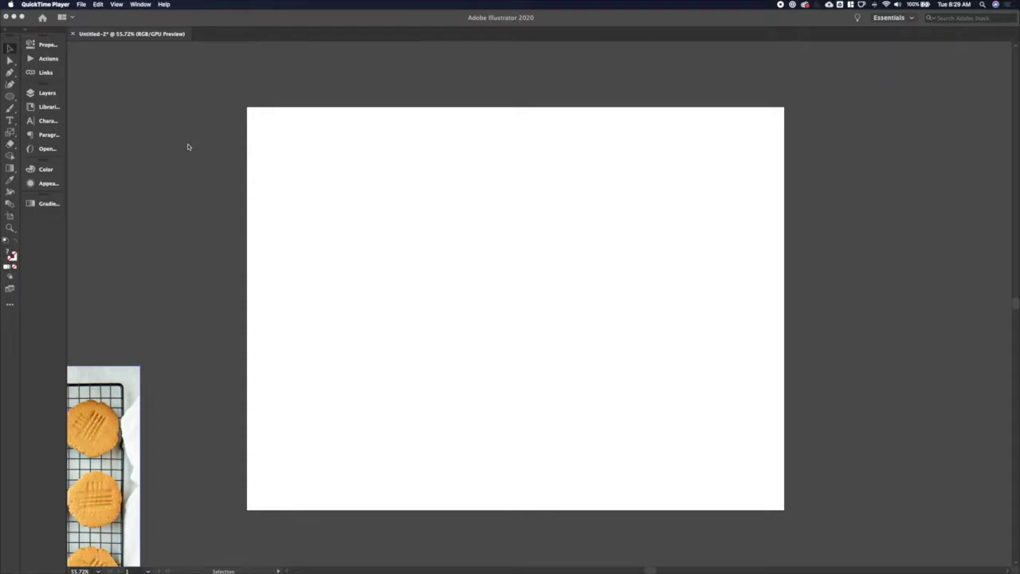
# Step: Add the recipe title "3-Ingredient Peanut Butter Cookies" as text on the artboard, checking it against the recipe web page
pyautogui.click(180, 243)
pyautogui.hscroll(-5, 188, 351)
pyautogui.scroll(-3, 188, 350)
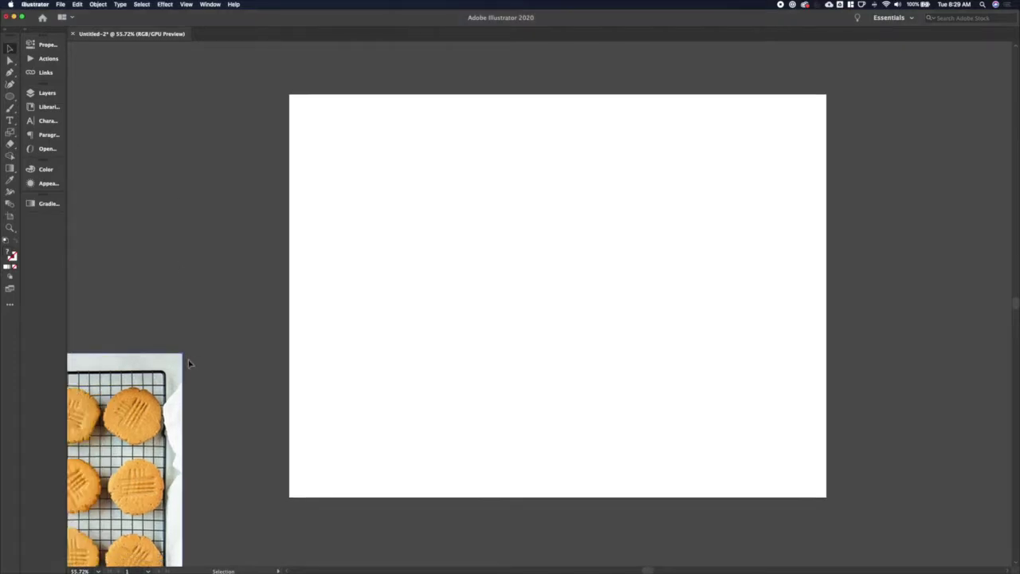
pyautogui.click(665, 216)
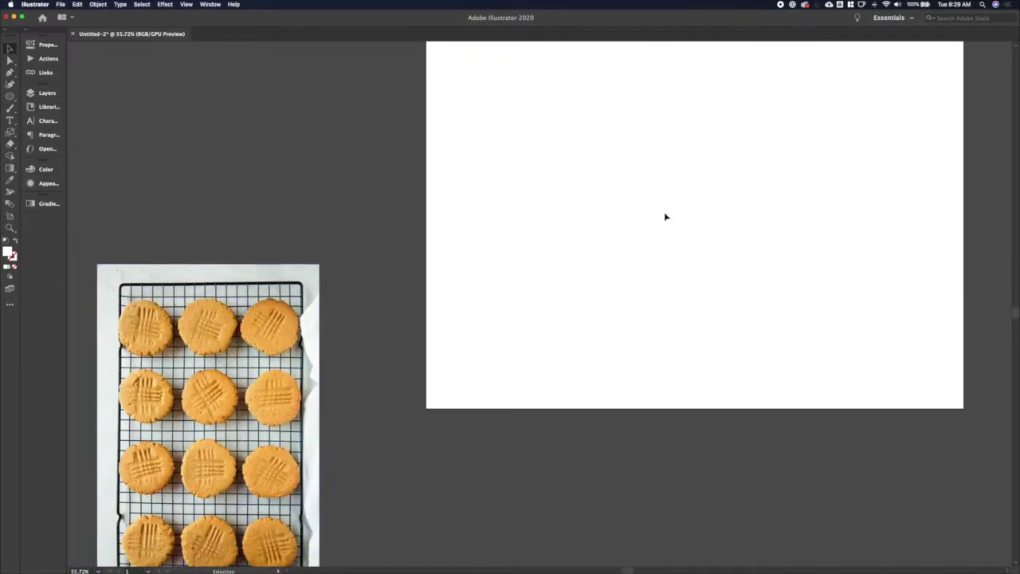
pyautogui.hscroll(4, 665, 217)
pyautogui.scroll(3, 665, 217)
pyautogui.press('t')
pyautogui.click(435, 216)
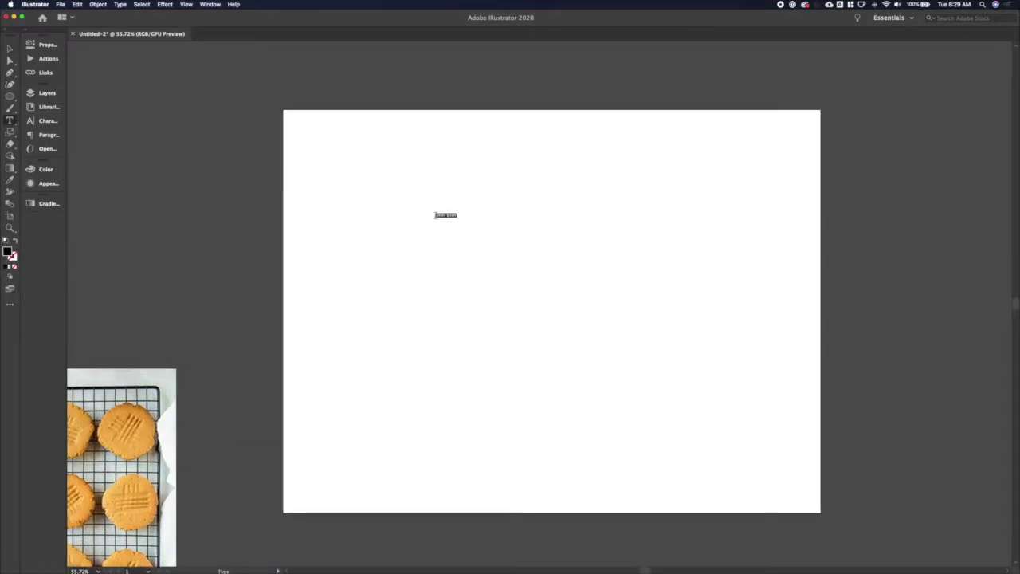
pyautogui.write('Ingredient Peanut Butter Cookies')
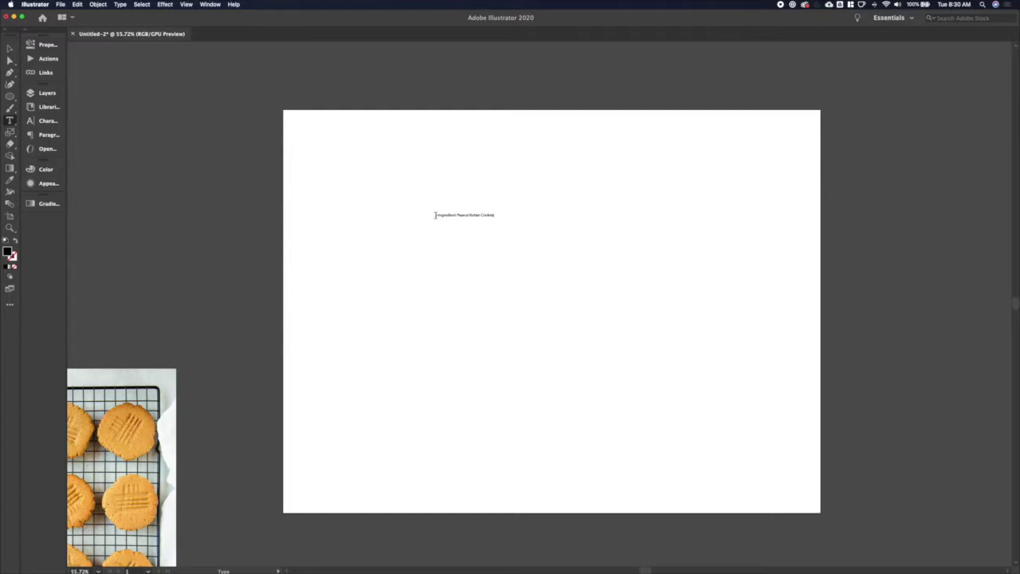
pyautogui.hotkey('ctrl', 'Up')
pyautogui.click(232, 226)
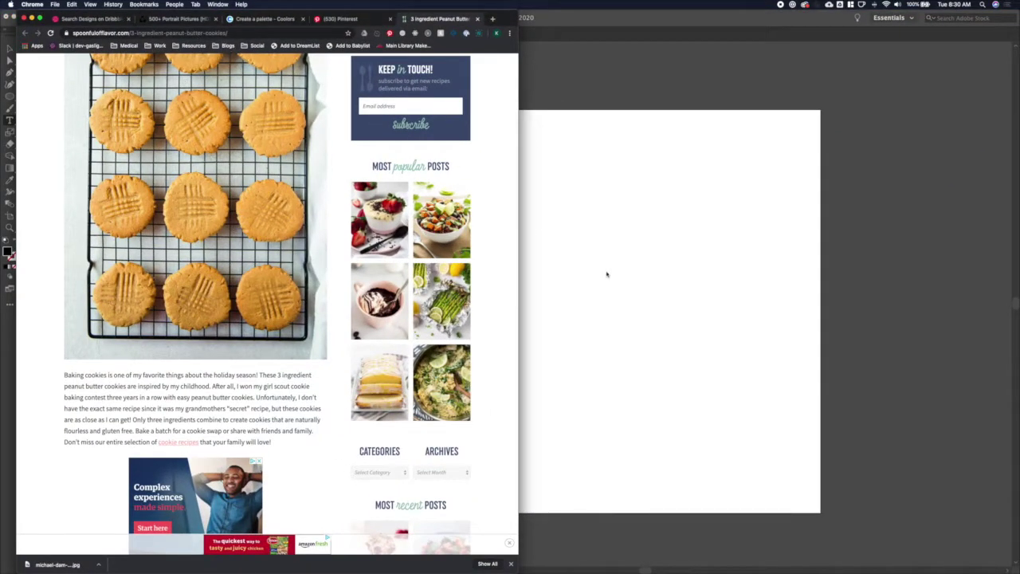
pyautogui.click(729, 284)
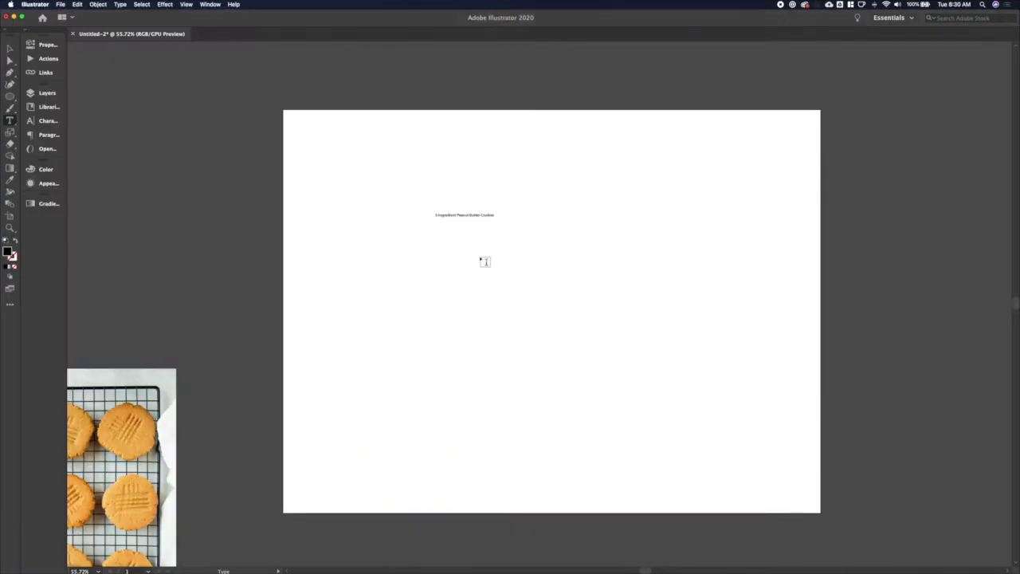
# Step: Enlarge the title text to roughly a quarter of the artboard's width and move it up near the artboard's upper middle
pyautogui.press('super+a')
pyautogui.press('super+shift+period')
pyautogui.press('super+shift+period')
pyautogui.press('super+shift+period')
pyautogui.press('super+shift+period')
pyautogui.press('super+shift+period')
pyautogui.press('super+shift+period')
pyautogui.press('super+shift+period')
pyautogui.press('super+shift+period')
pyautogui.click(9, 49)
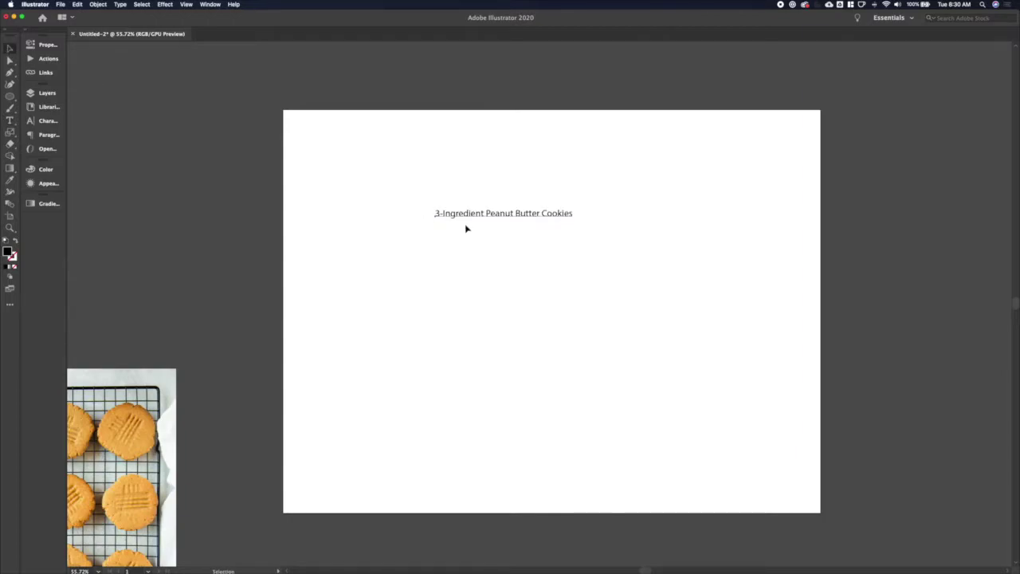
pyautogui.moveTo(479, 214); pyautogui.dragTo(534, 190)
# Step: Switch to Chrome, find the recipe card on the cookie page, and capture a screenshot of its ingredients and instructions
pyautogui.hotkey('ctrl', 'Up')
pyautogui.click(130, 255)
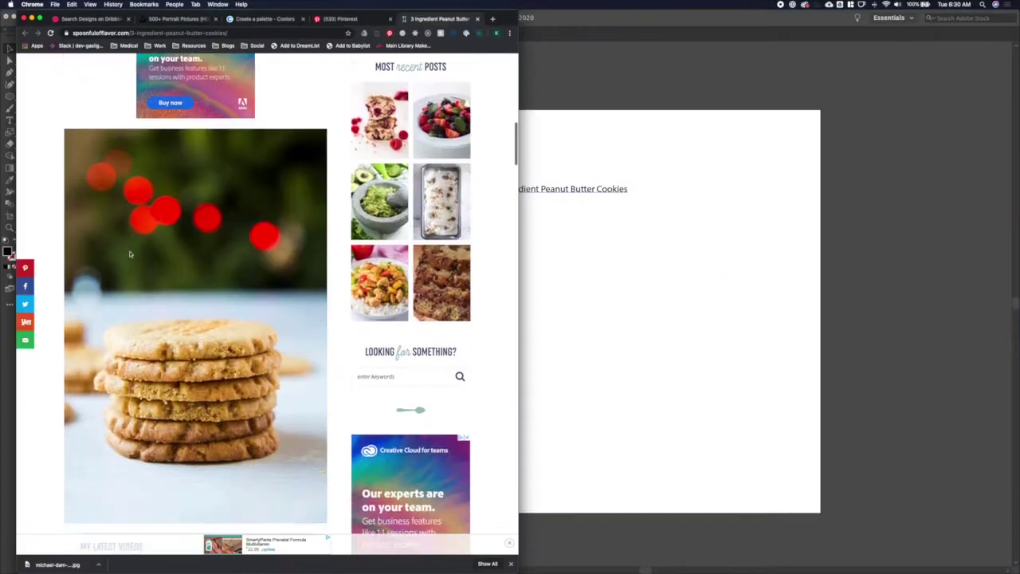
pyautogui.scroll(-15, 130, 254)
pyautogui.scroll(1, 129, 255)
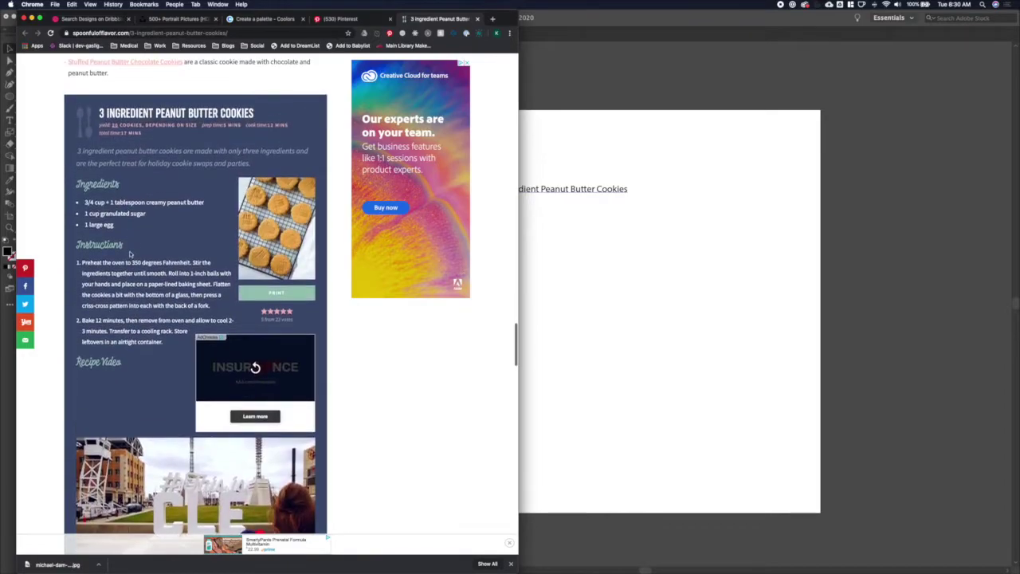
pyautogui.press('super+shift+4')
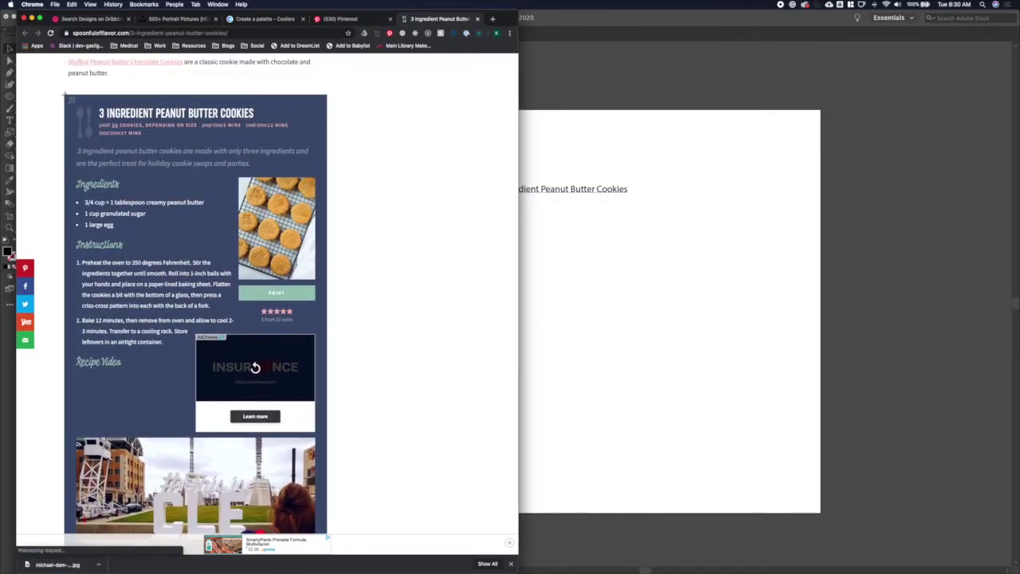
pyautogui.moveTo(64, 94); pyautogui.dragTo(329, 402)
# Step: Place the recipe card screenshot in the Illustrator document and move it beside the artboard, above the cookie photo
pyautogui.moveTo(989, 536); pyautogui.dragTo(737, 279)
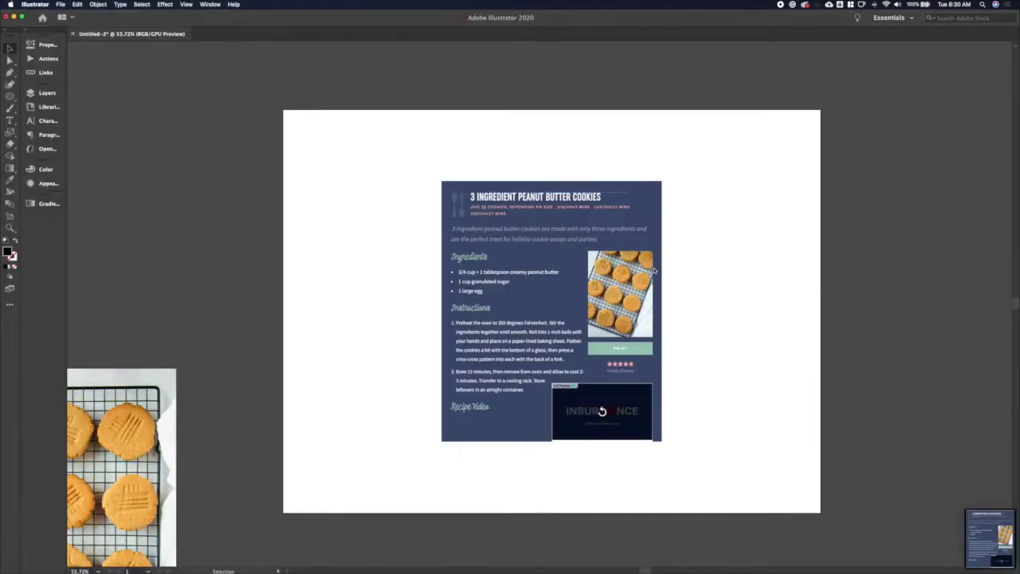
pyautogui.moveTo(570, 255); pyautogui.dragTo(175, 156)
pyautogui.hscroll(-5, 319, 205)
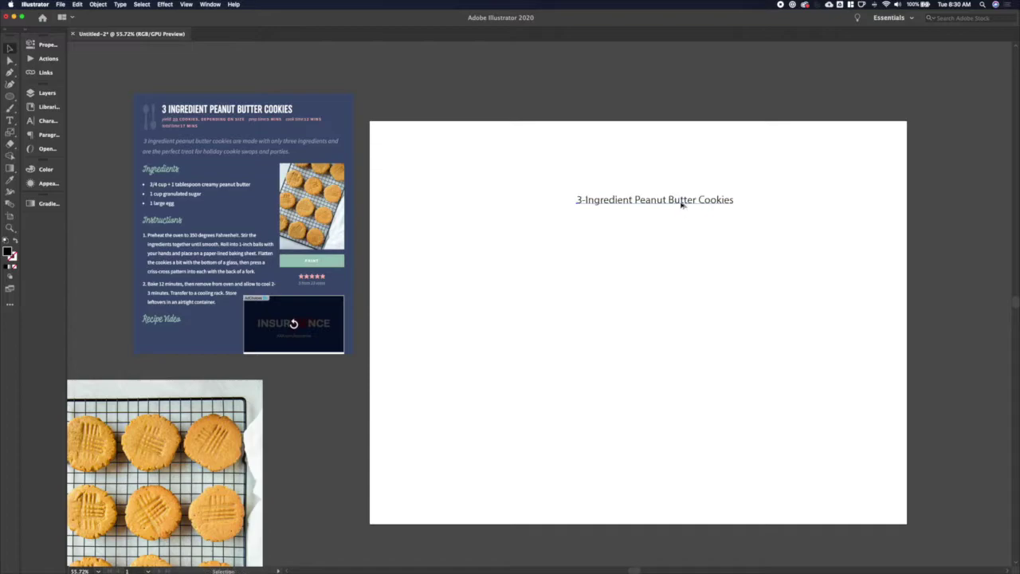
# Step: Duplicate the title just below itself and replace the copy's text with "Yields: 20 cookies"
pyautogui.moveTo(678, 202); pyautogui.dragTo(719, 230)
pyautogui.tripleClick(666, 228)
pyautogui.write('Yields')
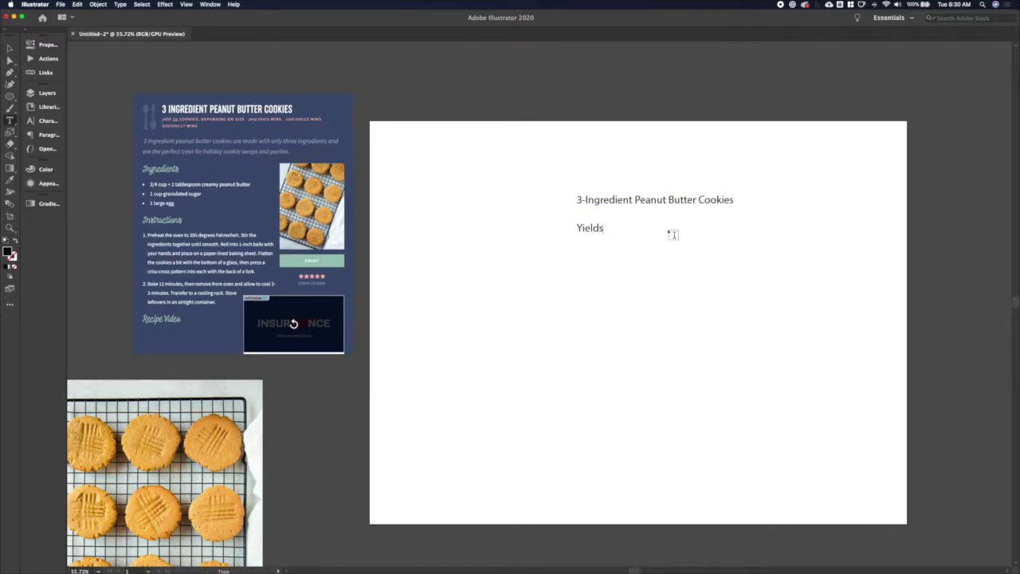
pyautogui.write(': 20 cookies')
# Step: Add the lines "Prep Time: 5m", "Cook Time: 12m" and "Total Time 17m" below the yield line
pyautogui.press('Return')
pyautogui.write('Prep Time: 5')
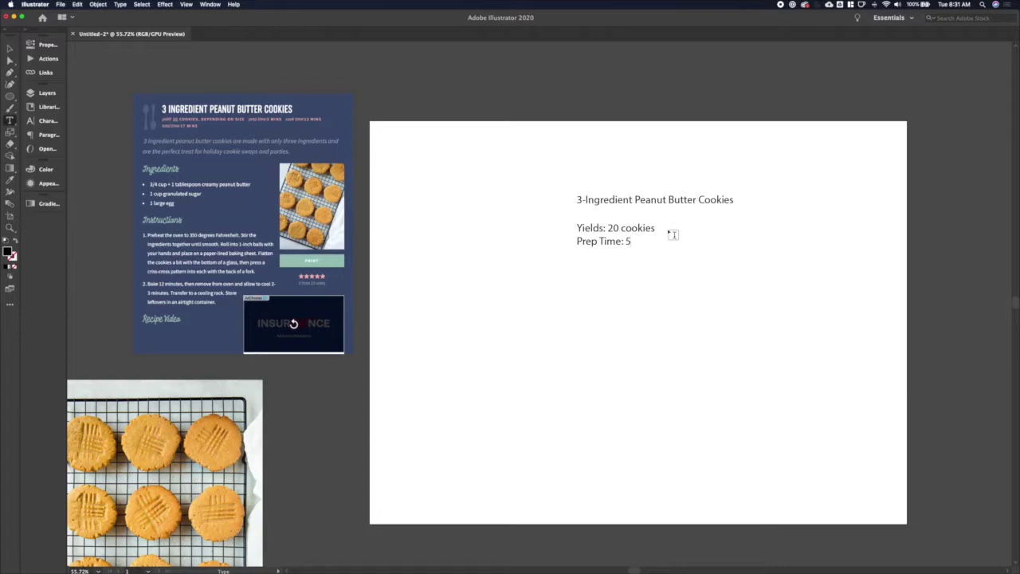
pyautogui.write('m')
pyautogui.press('Return')
pyautogui.write('Cook Time: 12m')
pyautogui.press('Return')
pyautogui.write('Total Time')
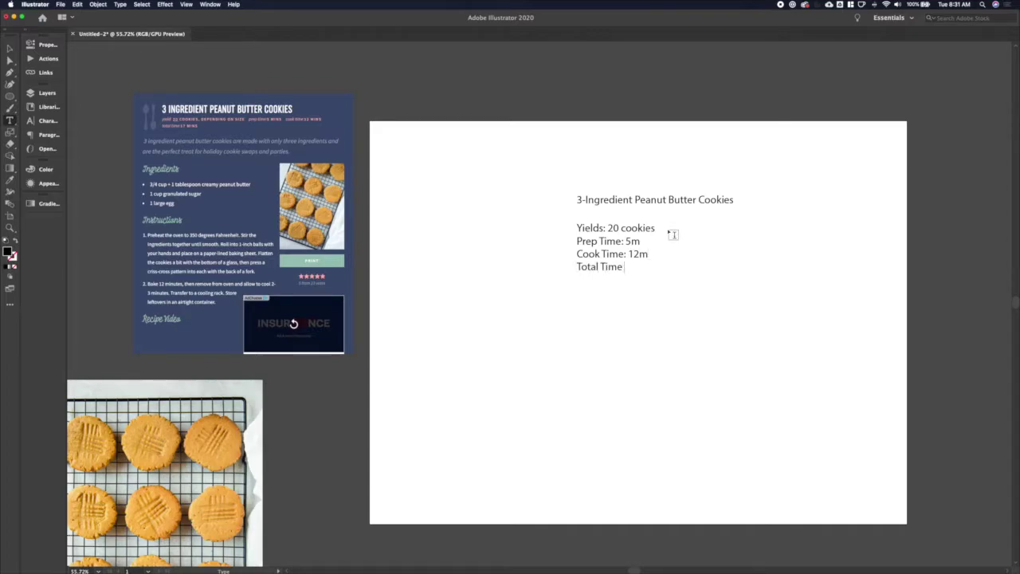
pyautogui.write(' 17m')
# Step: Shrink the yield and time details well below the title's size and move them up closer to the title
pyautogui.click(9, 48)
pyautogui.press('super+shift+comma')
pyautogui.press('super+shift+comma')
pyautogui.press('super+shift+comma')
pyautogui.press('super+shift+comma')
pyautogui.press('super+shift+comma')
pyautogui.press('super+shift+comma')
pyautogui.press('super+shift+comma')
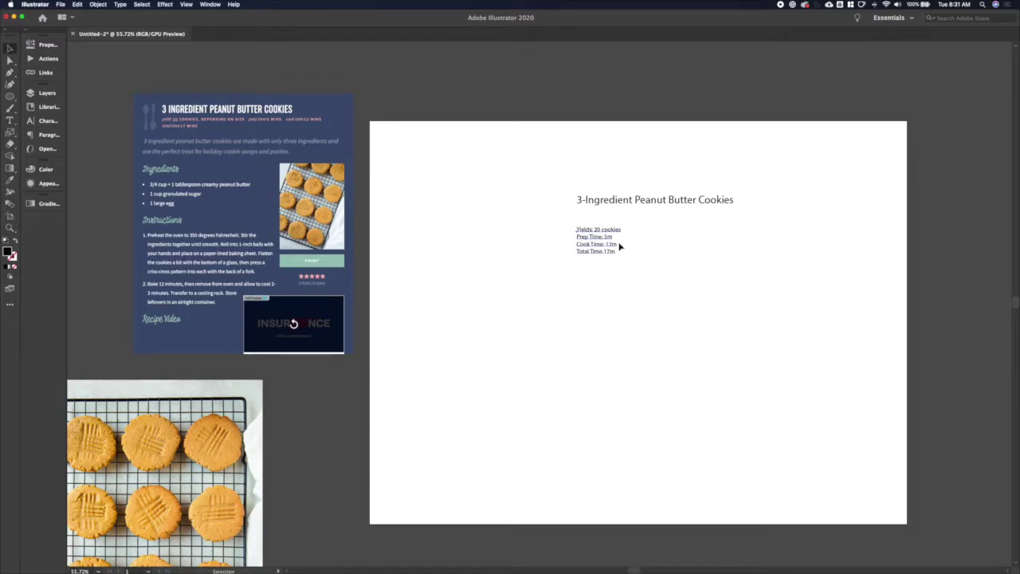
pyautogui.click(620, 219)
# Step: Duplicate the details block below itself and replace the copy's text with "These cookies are made with only three ingredients"
pyautogui.moveTo(589, 229); pyautogui.dragTo(591, 263)
pyautogui.press('super+shift+comma')
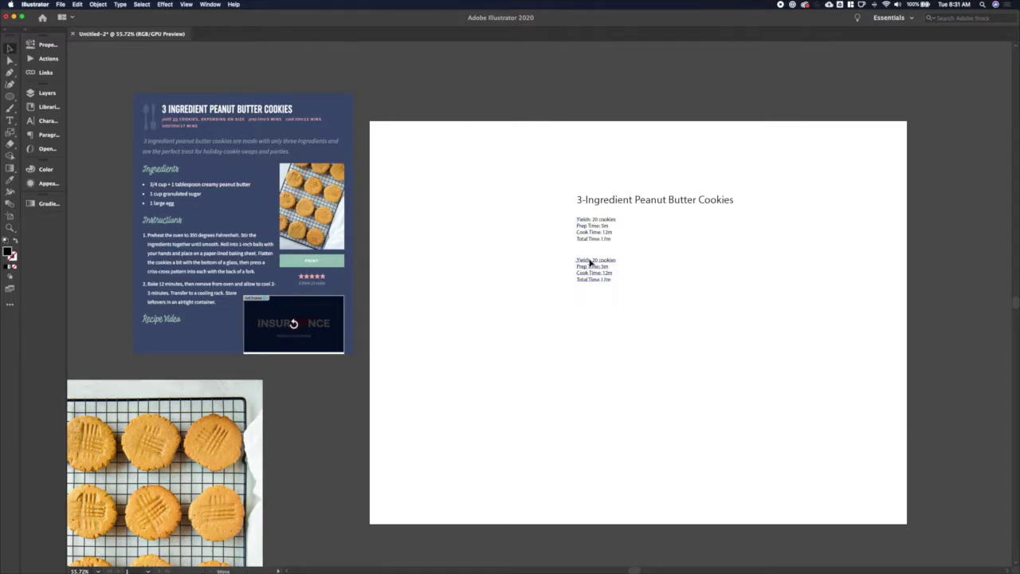
pyautogui.doubleClick(591, 262)
pyautogui.press('super+a')
pyautogui.write('These')
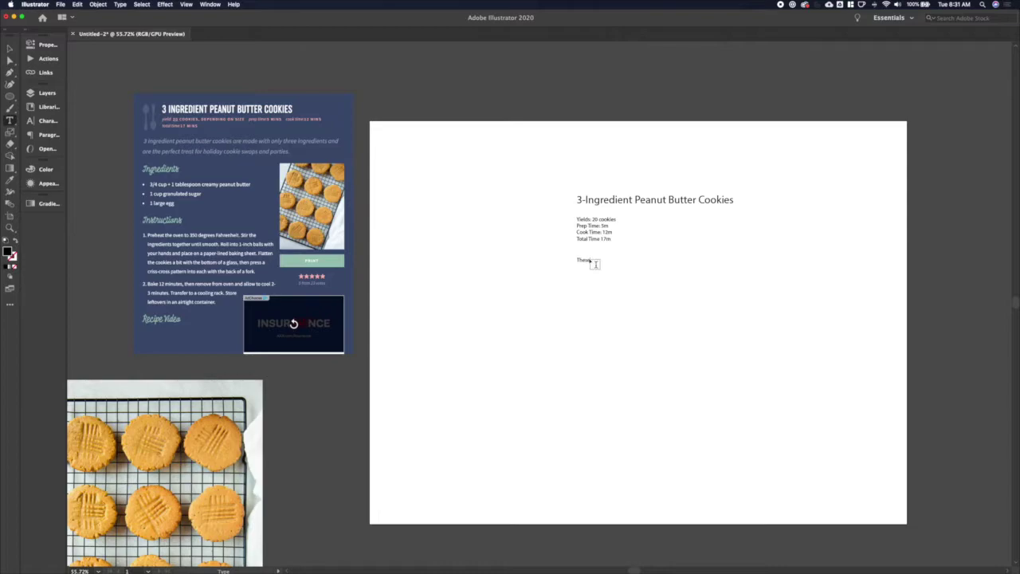
pyautogui.write(' cookies are made with only three ingredients')
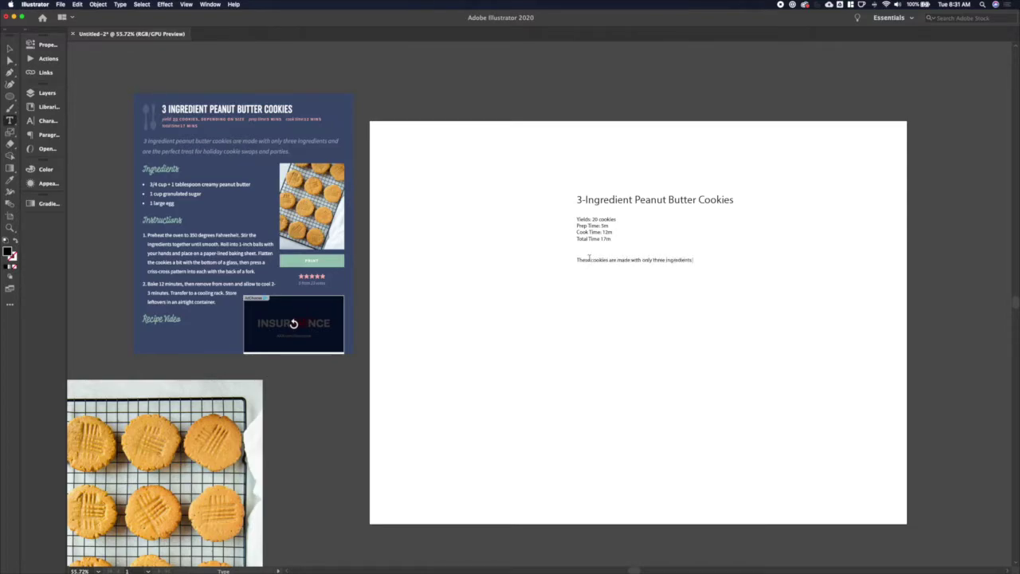
# Step: Complete the description with "and are the perfect quick and easy treat." and enlarge its text slightly
pyautogui.write(' and are the perfe')
pyautogui.write('ct, tre')
pyautogui.press('BackSpace')
pyautogui.press('BackSpace')
pyautogui.press('BackSpace')
pyautogui.write('quick and easy trea')
pyautogui.tripleClick(588, 258)
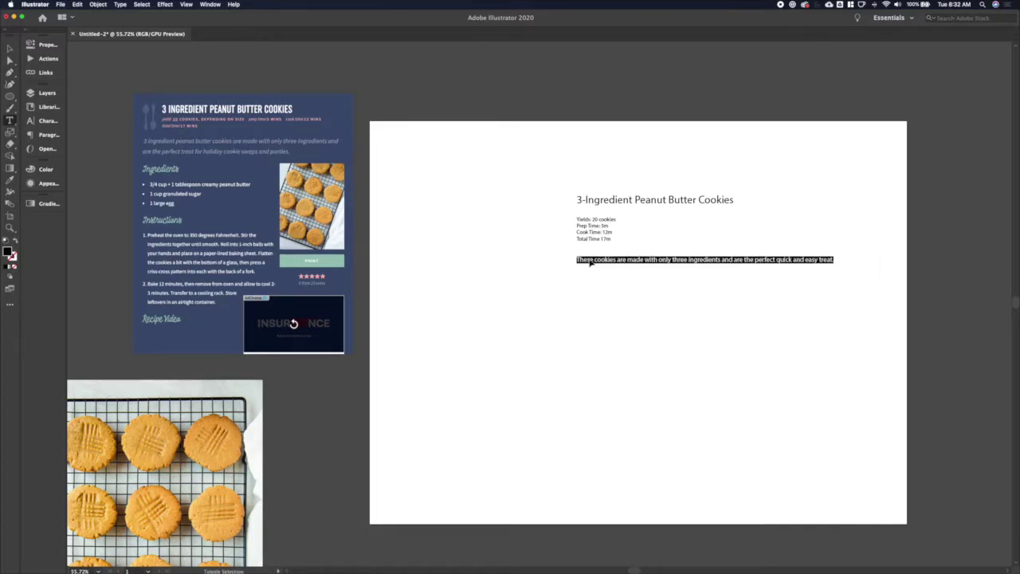
pyautogui.press('Escape')
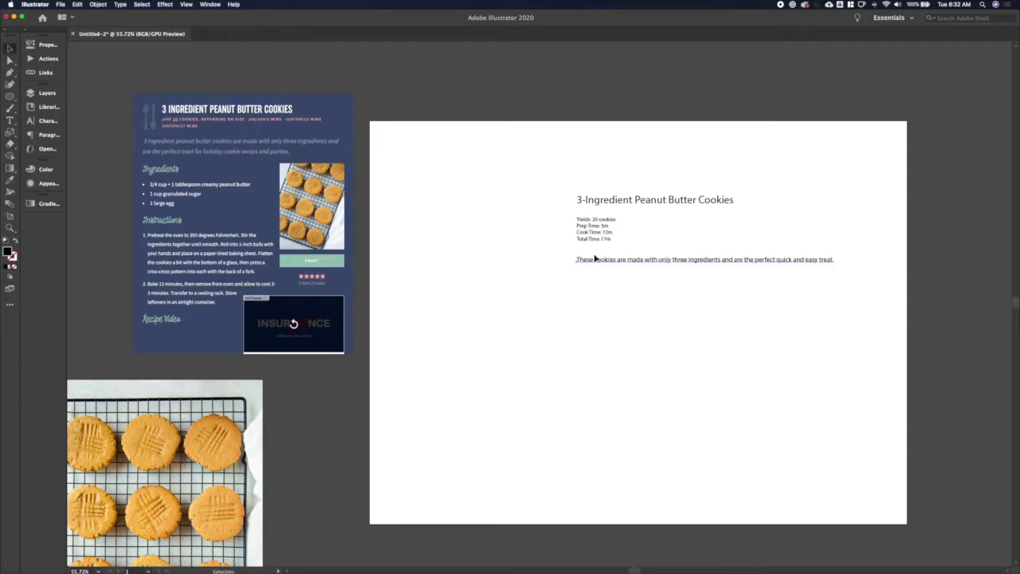
# Step: Duplicate the description lower on the artboard and replace the copy's text with "Ingredients"
pyautogui.moveTo(594, 259); pyautogui.dragTo(594, 300)
pyautogui.tripleClick(594, 301)
pyautogui.write('Ingredients')
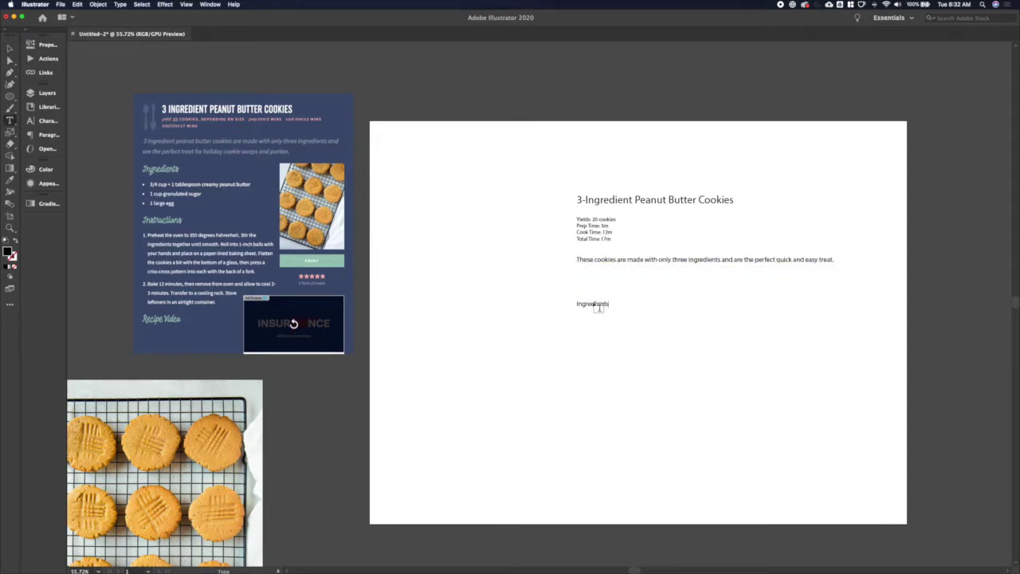
# Step: Adjust the "Ingredients" heading to a 20 px font size and nudge it up closer to the description
pyautogui.press('super+a')
pyautogui.press('shift+super+period')
pyautogui.press('shift+super+period')
pyautogui.press('Escape')
pyautogui.hotkey('shift', 'Up')
pyautogui.hotkey('shift', 'Up')
pyautogui.hotkey('shift', 'Up')
pyautogui.hotkey('shift', 'Up')
pyautogui.press('shift+super+comma')
pyautogui.press('shift+super+comma')
pyautogui.click(47, 44)
pyautogui.moveTo(512, 192); pyautogui.dragTo(524, 280)
# Step: Duplicate the "Ingredients" heading just below itself and replace the copy's text with "3/4 c + 1T creamy peanut butter", tabbing between amount and ingredient
pyautogui.moveTo(596, 290); pyautogui.dragTo(594, 308)
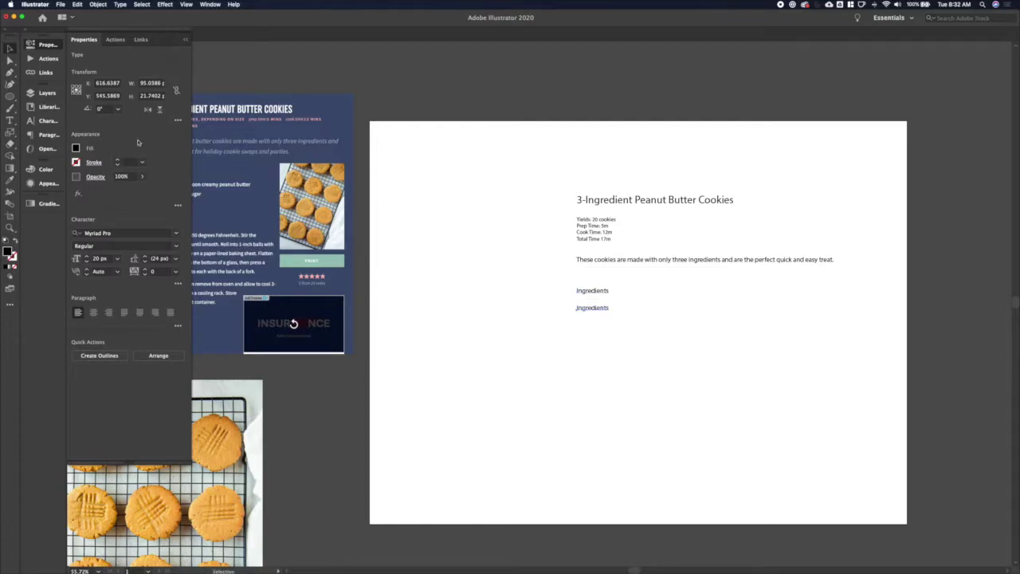
pyautogui.click(47, 45)
pyautogui.doubleClick(595, 308)
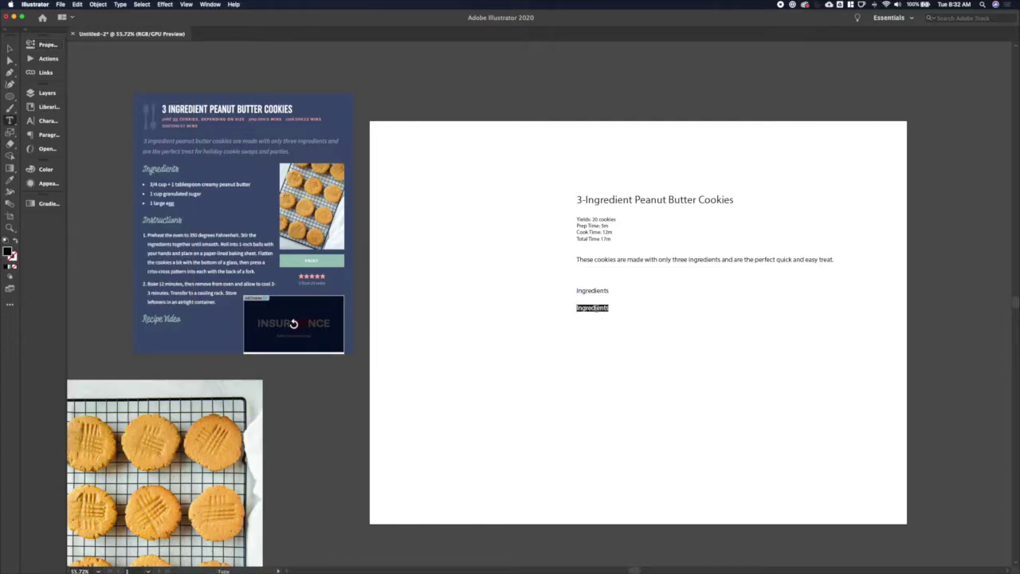
pyautogui.write('3/4')
pyautogui.write(' cup +')
pyautogui.click(598, 309)
pyautogui.press('BackSpace')
pyautogui.press('BackSpace')
pyautogui.write('reamy peanut butter')
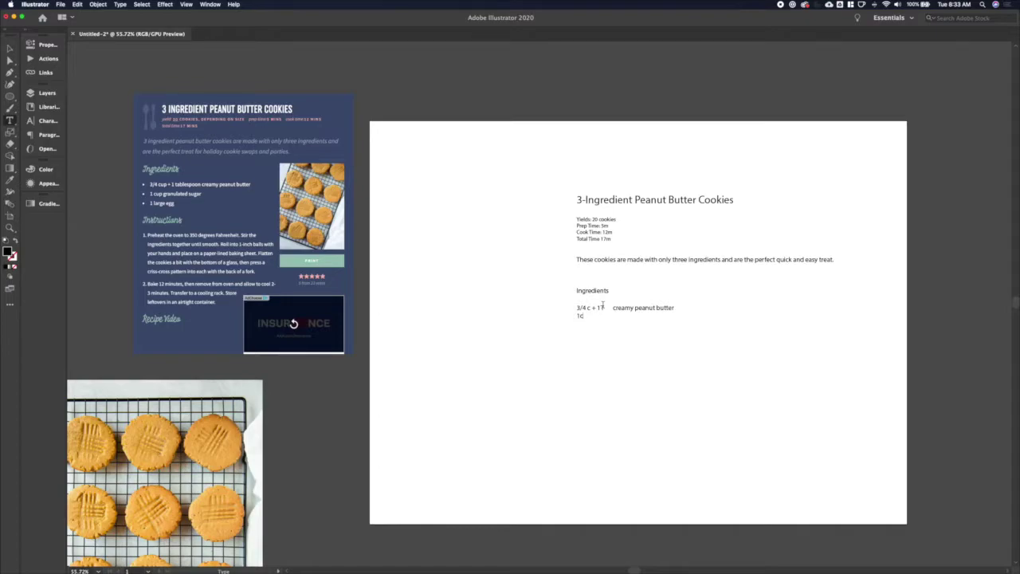
# Step: Add the ingredient lines "1c granulated sugar" and "1 large egg", with the names aligned in the second column
pyautogui.write('granulated sugar')
pyautogui.press('Return')
pyautogui.write('1')
pyautogui.press('Tab')
pyautogui.write('large egg')
# Step: Increase the line spacing of the whole ingredient list
pyautogui.press('super+a')
pyautogui.hotkey('alt', 'Down')
pyautogui.hotkey('alt', 'Down')
pyautogui.hotkey('alt', 'Down')
pyautogui.hotkey('alt', 'Down')
pyautogui.hotkey('alt', 'Down')
pyautogui.hotkey('alt', 'Down')
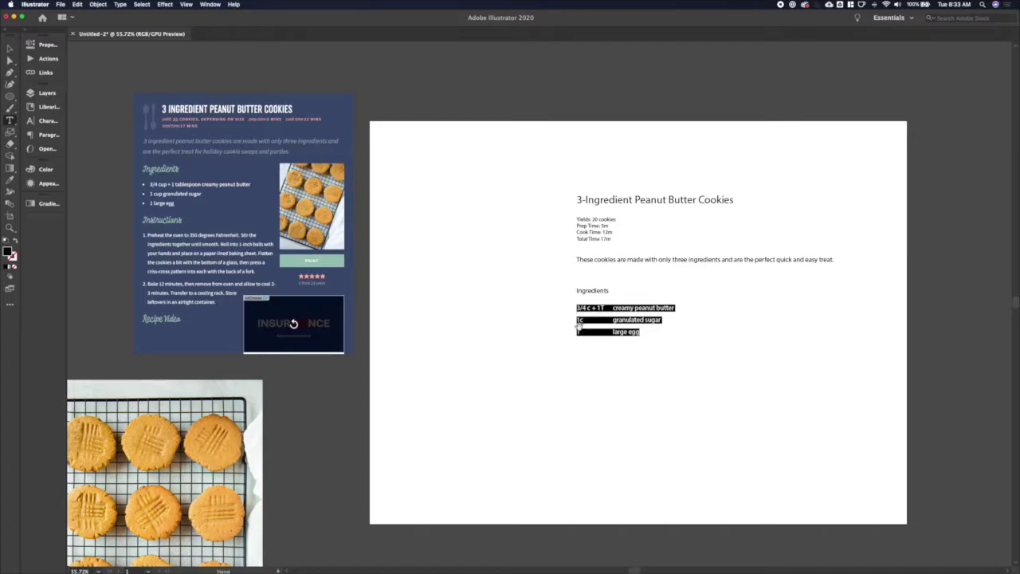
pyautogui.press('Escape')
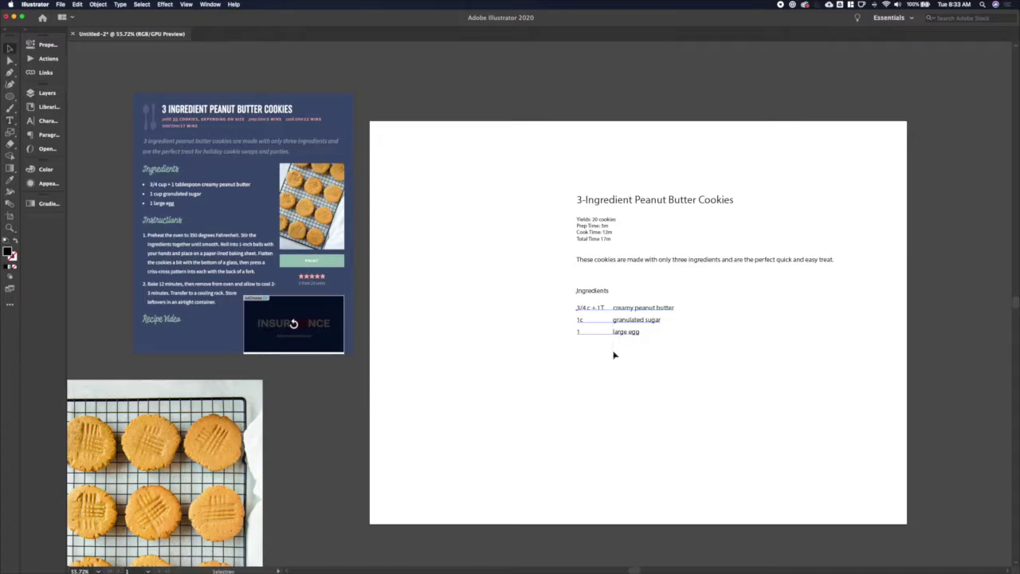
# Step: Duplicate the "Ingredients" heading and its list below the originals and rename the copied heading "Directions"
pyautogui.moveTo(592, 292); pyautogui.dragTo(592, 364)
pyautogui.doubleClick(592, 362)
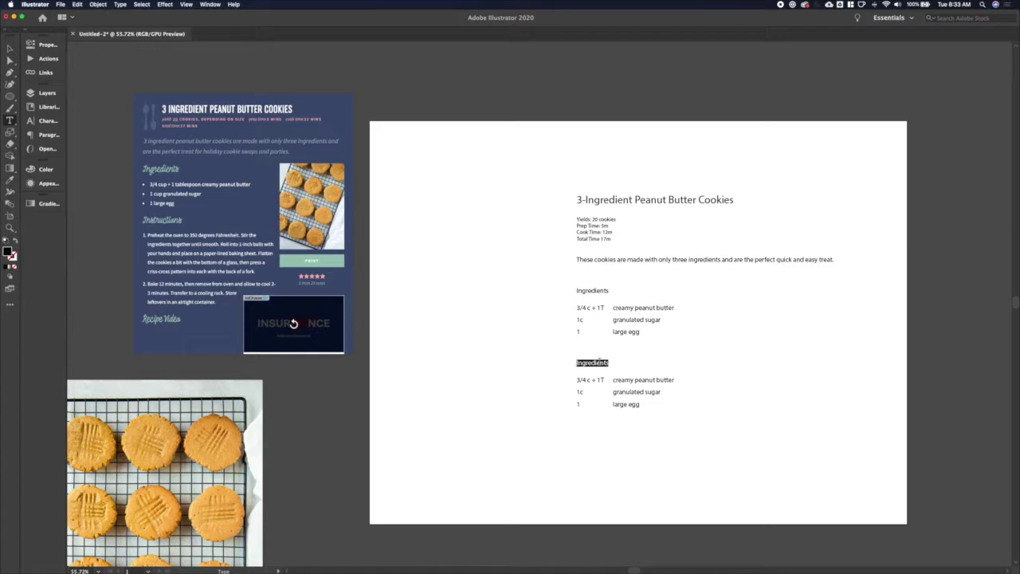
pyautogui.write('Directions')
# Step: Replace the copied ingredient list under "Directions" with "1. Preheat oven to 350"
pyautogui.click(613, 380)
pyautogui.press('super+a')
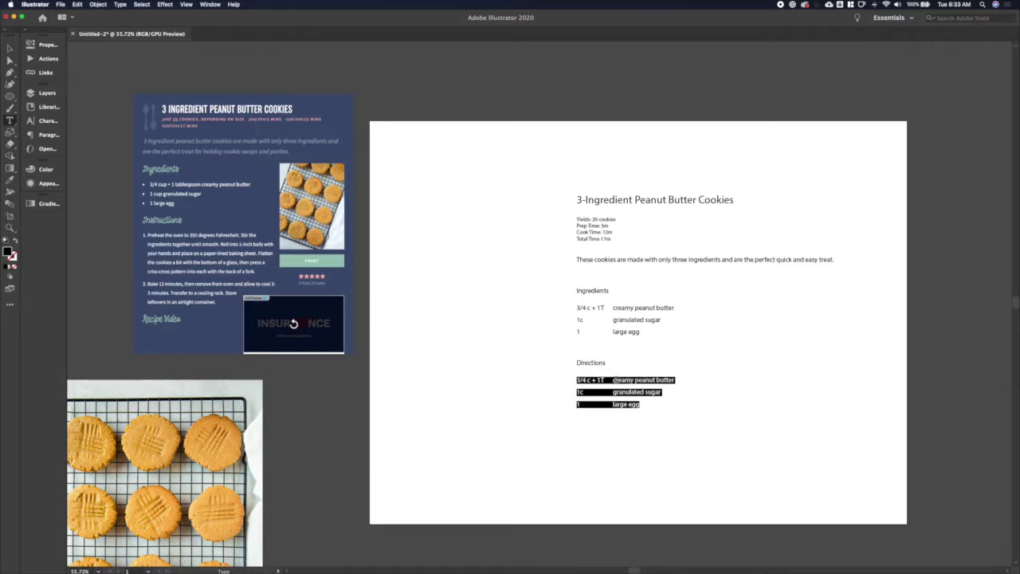
pyautogui.write('1. Preheat')
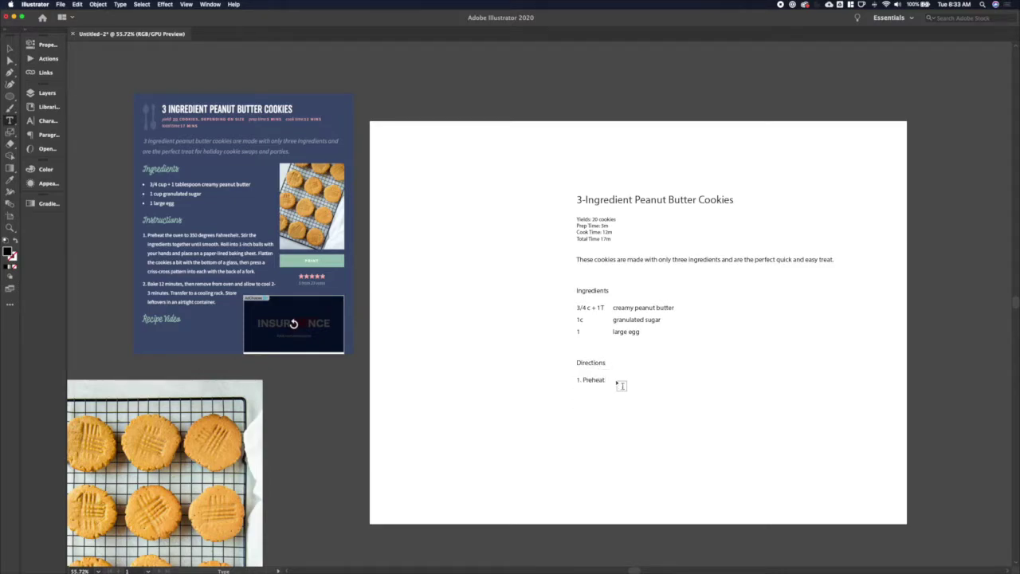
pyautogui.write(' oven to 350')
# Step: Insert a degree symbol from the Glyphs panel after 350 and follow it with "F"
pyautogui.click(208, 5)
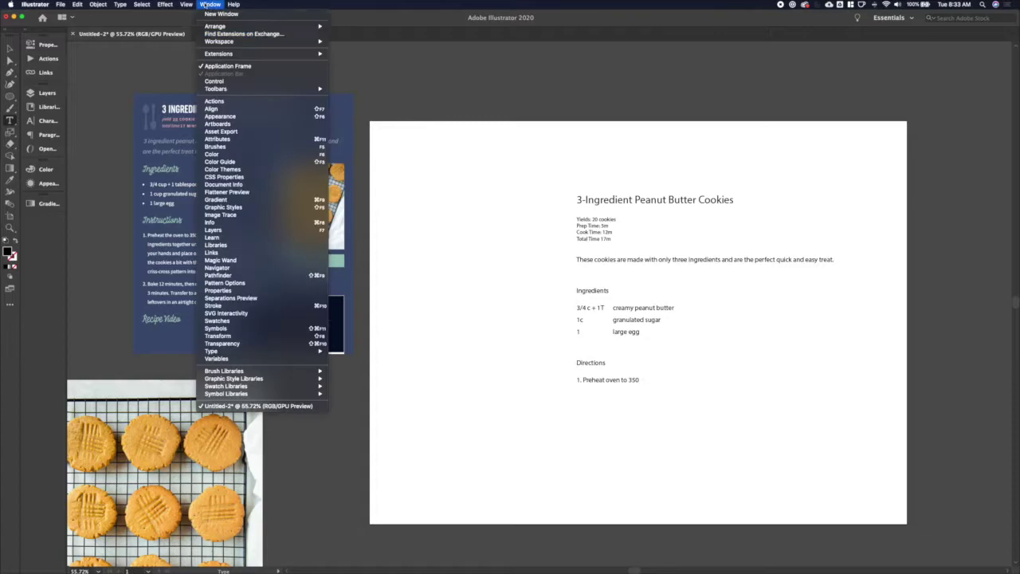
pyautogui.moveTo(213, 351)
pyautogui.click(355, 368)
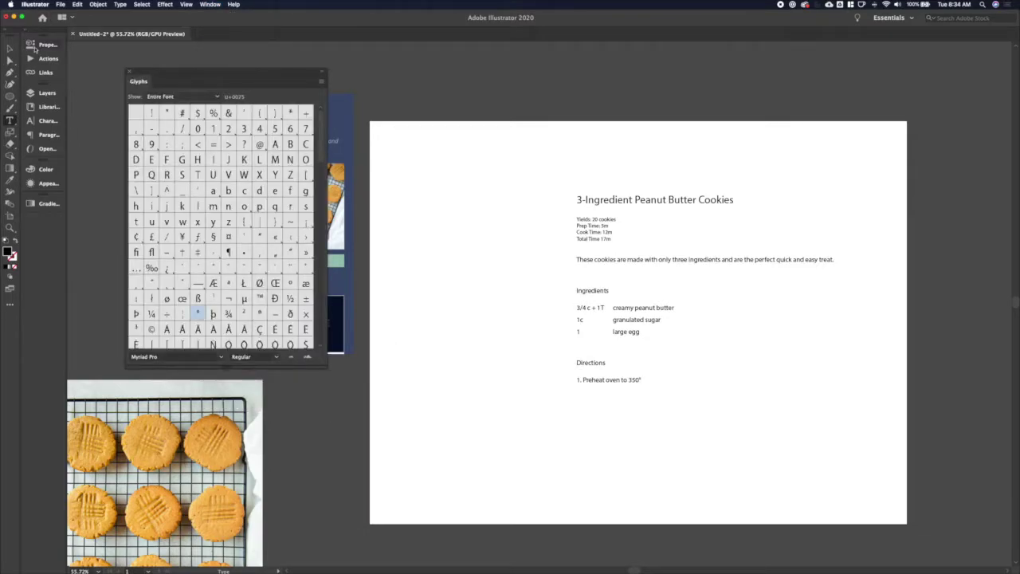
pyautogui.click(128, 73)
pyautogui.click(641, 379)
pyautogui.write('F')
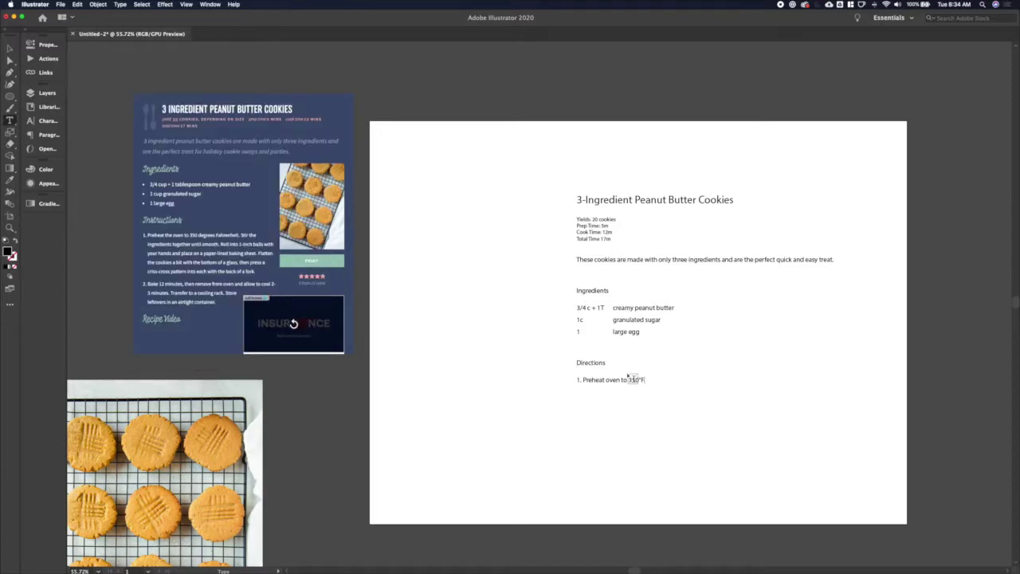
# Step: Extend the first direction to read "1. Preheat oven to 350°F and stir ingredients together until smooth"
pyautogui.write('. Stir ingredients together until smooth')
pyautogui.write('.')
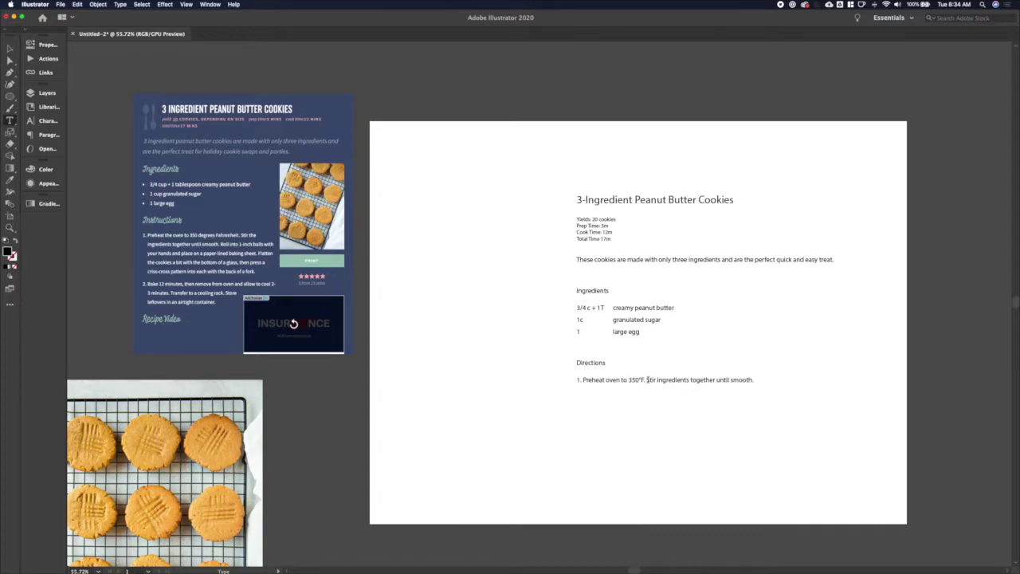
pyautogui.click(649, 379)
pyautogui.press('BackSpace')
pyautogui.press('BackSpace')
pyautogui.press('BackSpace')
pyautogui.write('and s')
pyautogui.press('Down')
# Step: Add direction "2. Roll dough into 1-inch balls with your hands and place on a parchment paper lined baking sheet. Flatten the cookies"
pyautogui.press('Return')
pyautogui.write('2. Roll dough into')
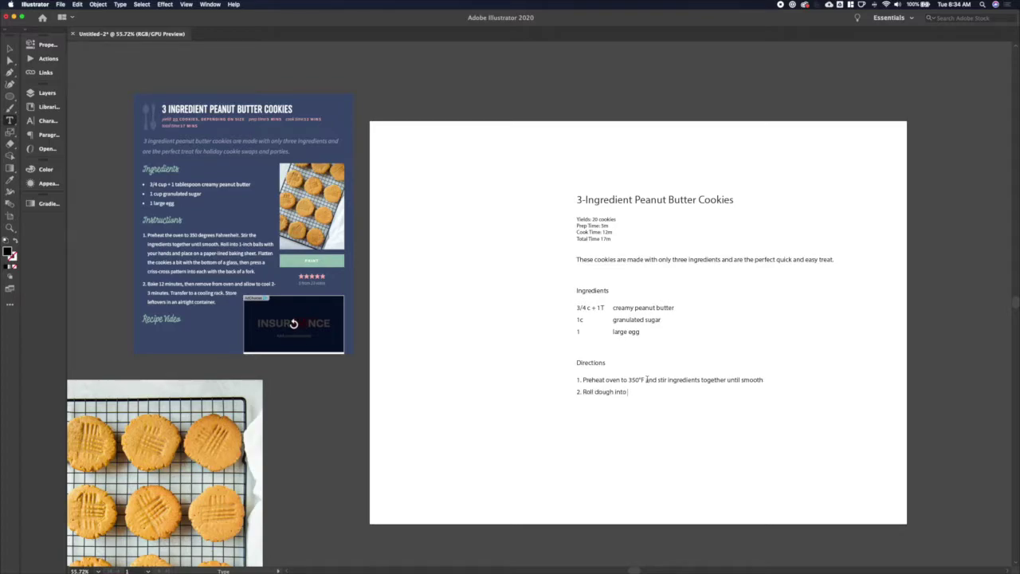
pyautogui.write(' 1-inch balls with your hands and place on a')
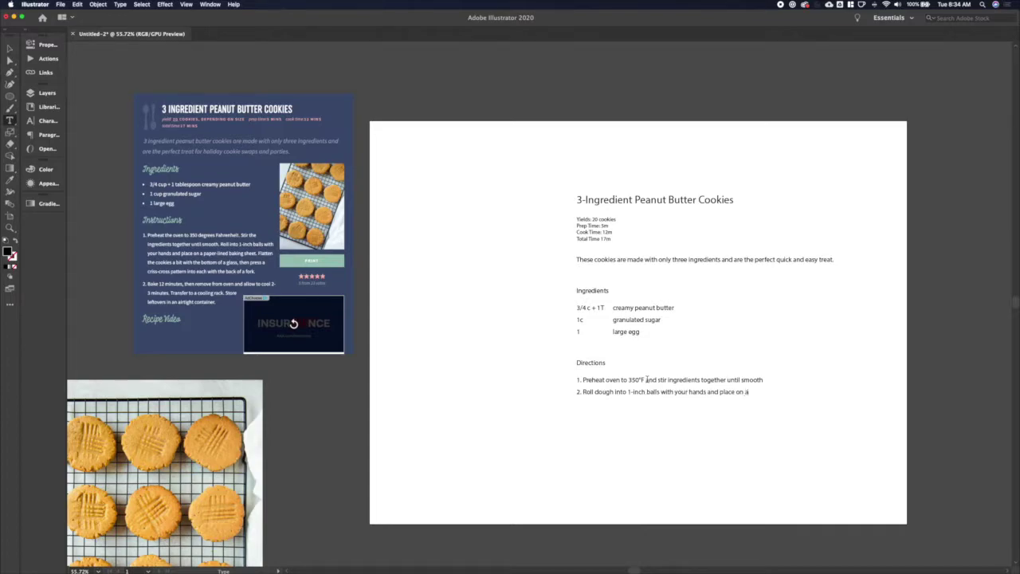
pyautogui.write(' parchment paper lined baking sheet. Flatten the cookies')
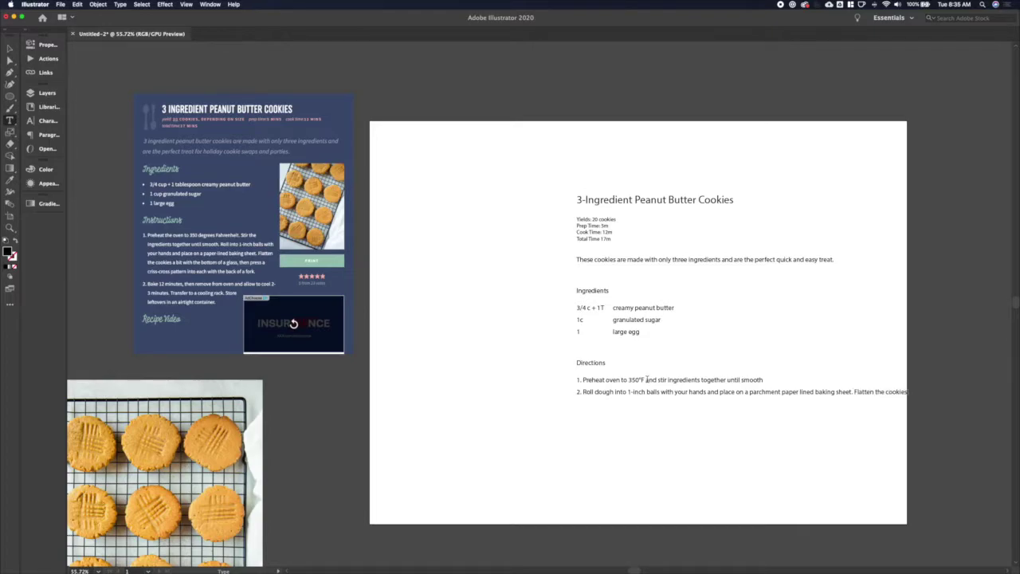
# Step: Replace "cookies" with "balls a bit with the bottom of a glass, then press a criss-cross pattern into each with the back of a fork"
pyautogui.press('BackSpace')
pyautogui.press('BackSpace')
pyautogui.press('BackSpace')
pyautogui.press('BackSpace')
pyautogui.press('BackSpace')
pyautogui.press('BackSpace')
pyautogui.press('BackSpace')
pyautogui.write('balls a bit with the bottom of a glass, then press a criss-cross pattern')
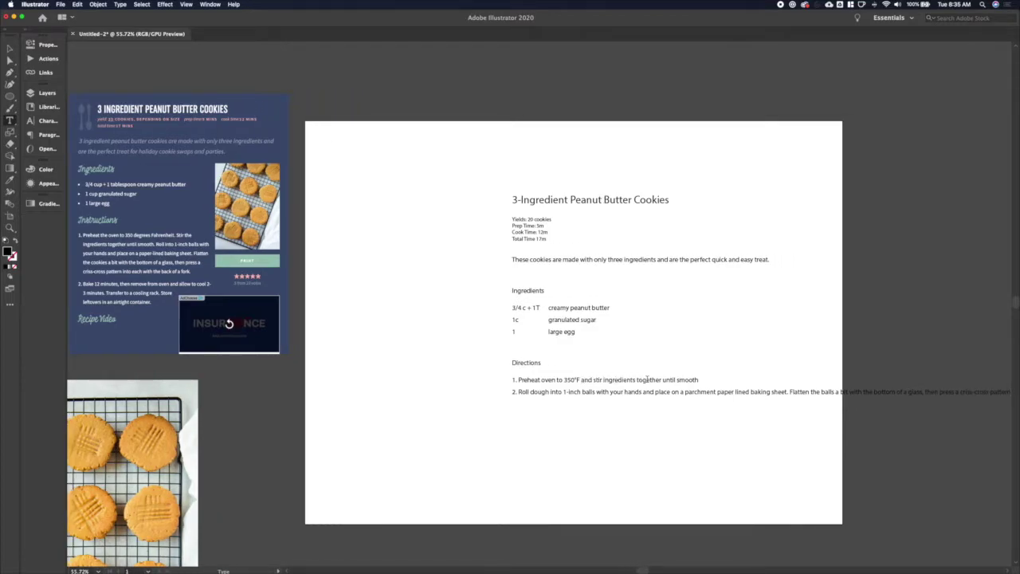
pyautogui.write(' into each with the back of a fork')
pyautogui.press('Return')
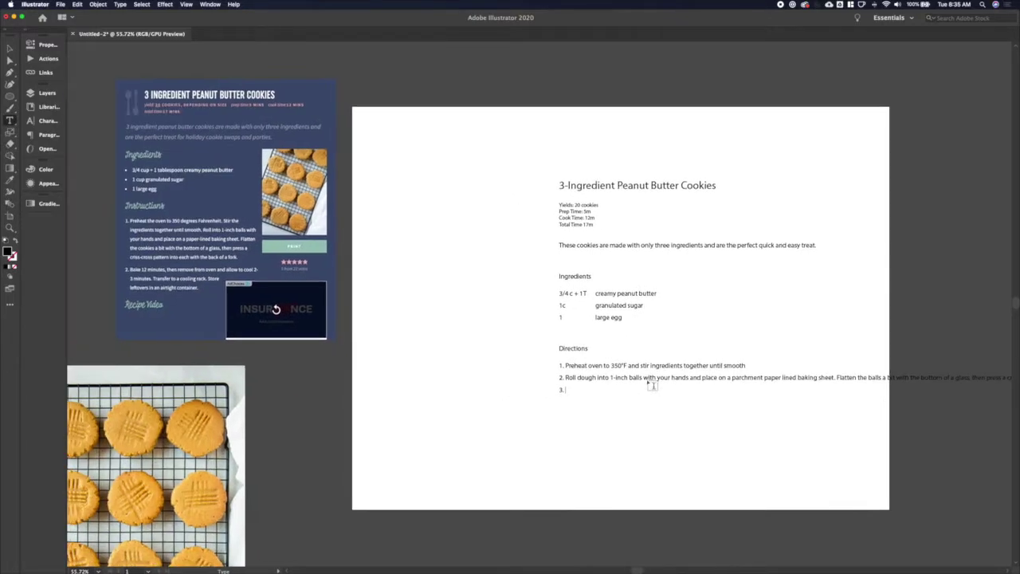
# Step: Add direction "3. Bake 12 minutes, or until edges begin to turn golden brown. Remove from oven and allow to cool 2–3m"
pyautogui.write('Bake 12 minutes, or until edges begin to turn')
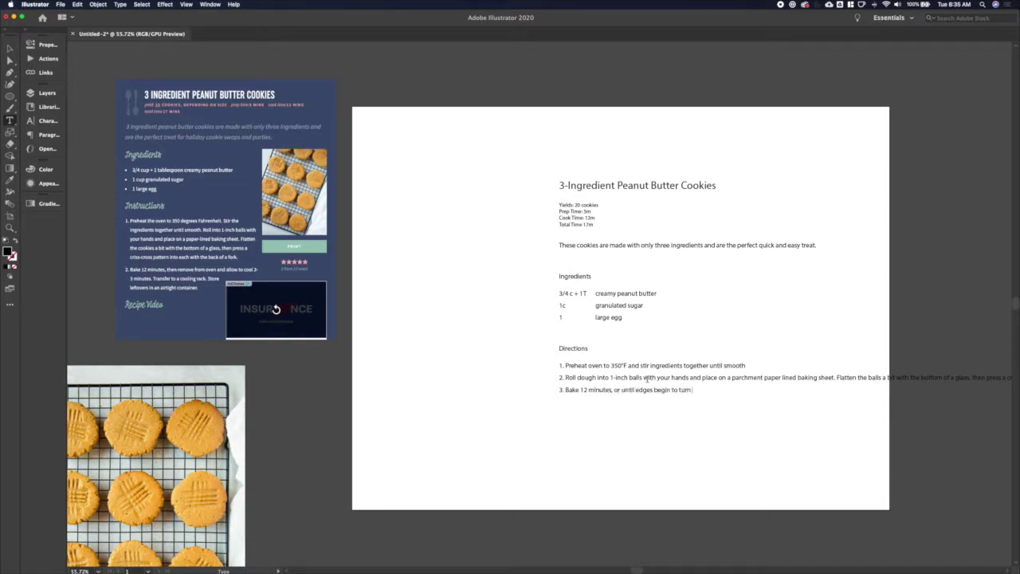
pyautogui.write(' golden grown. Remove from oven and allow to cool 2')
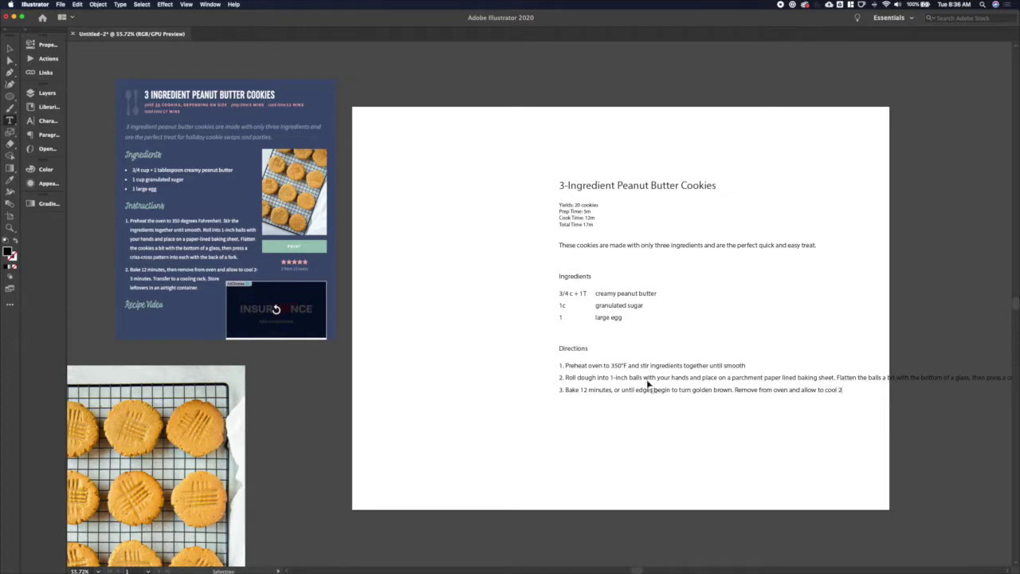
pyautogui.press('super+minus')
pyautogui.press('super+equal')
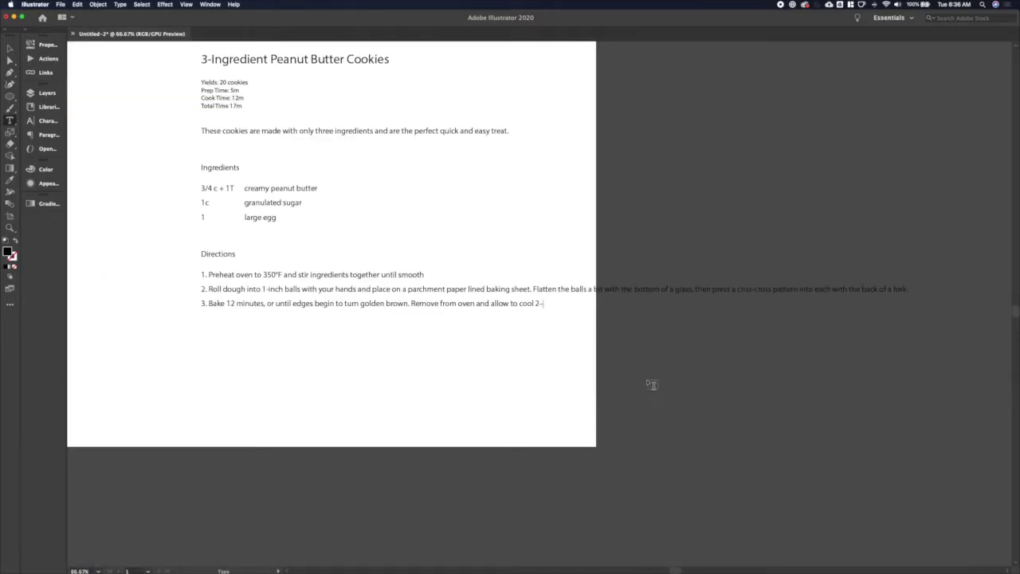
pyautogui.hscroll(-10, 652, 385)
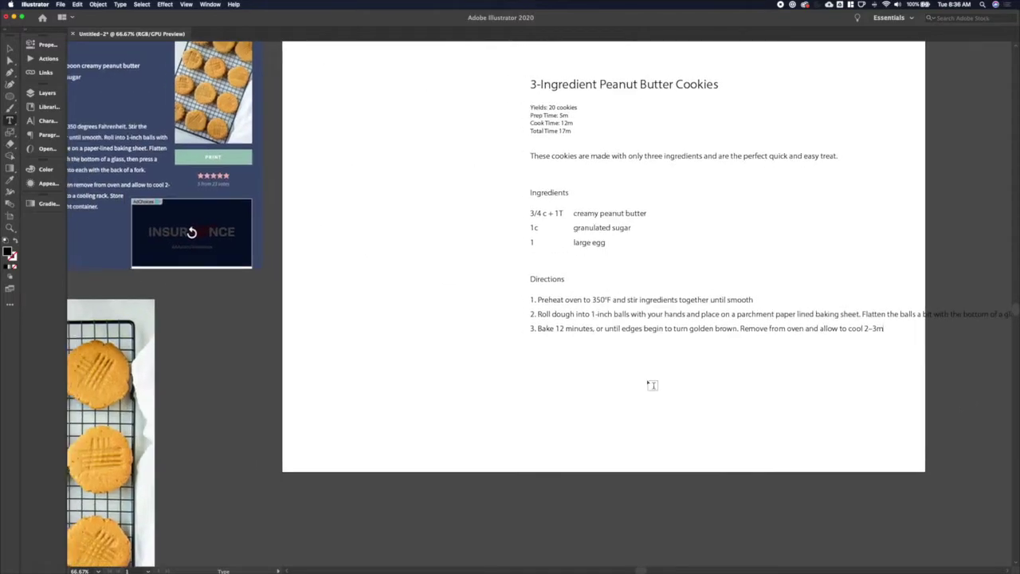
pyautogui.scroll(-3, 651, 385)
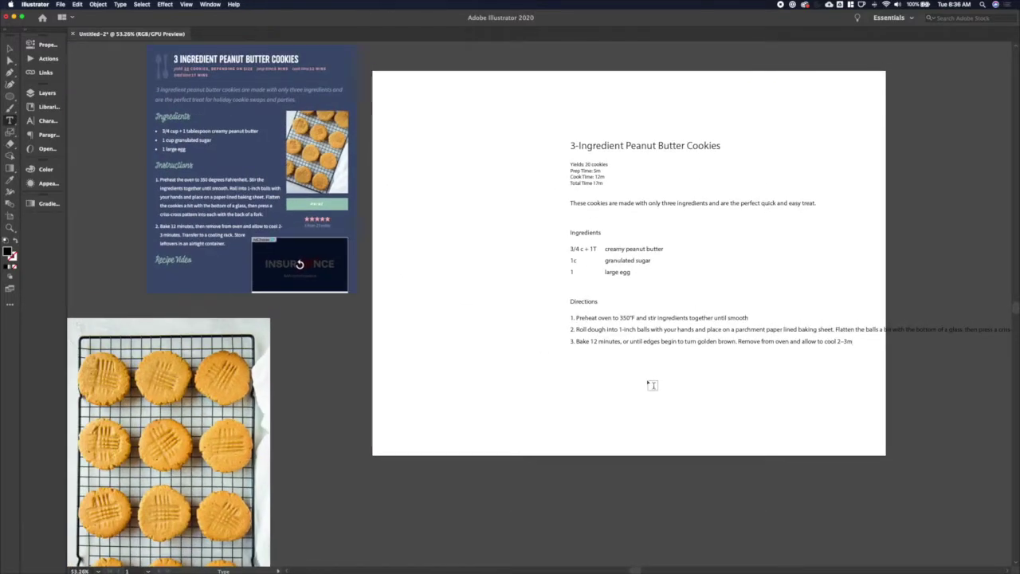
# Step: Complete the third direction with "before transferring to a cooling rack. Store in an airtight container"
pyautogui.write('transferring to a cooling rack. Store in an airtig')
pyautogui.write('ht container.')
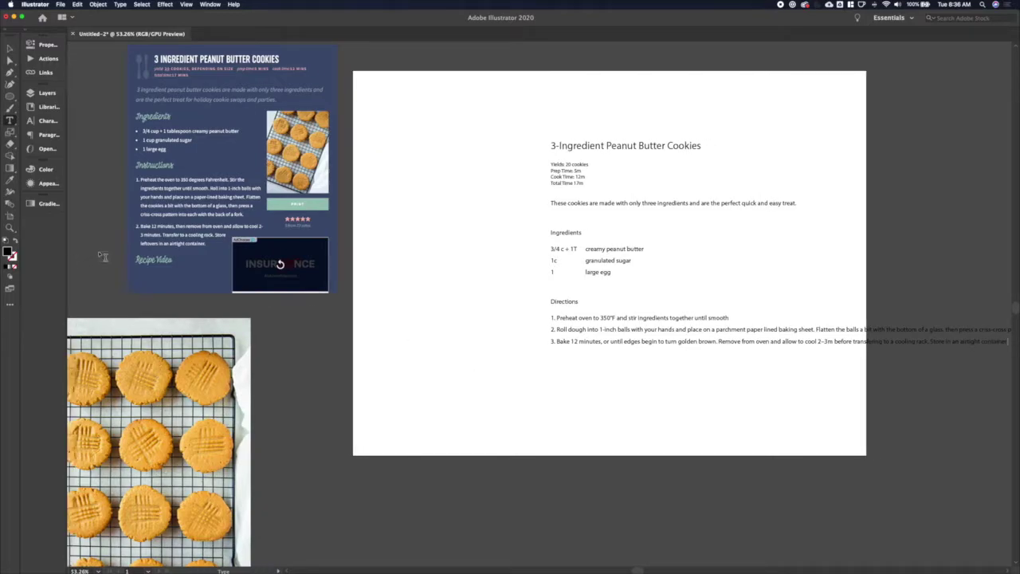
pyautogui.press('Escape')
# Step: Delete the reference recipe image and move the cookie photo up beside the artboard
pyautogui.click(164, 248)
pyautogui.press('Delete')
pyautogui.hscroll(2, 591, 329)
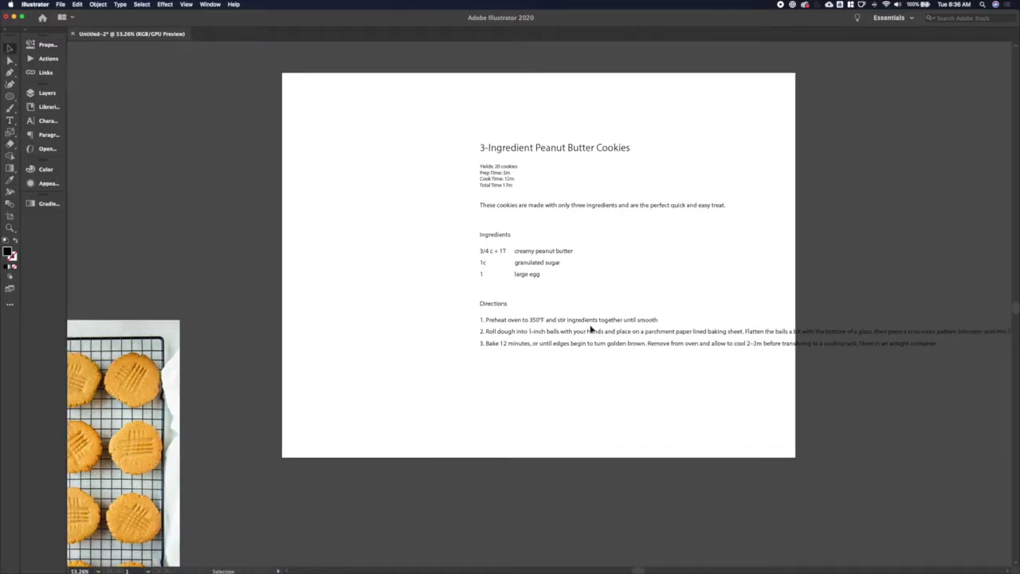
pyautogui.hscroll(1, 591, 329)
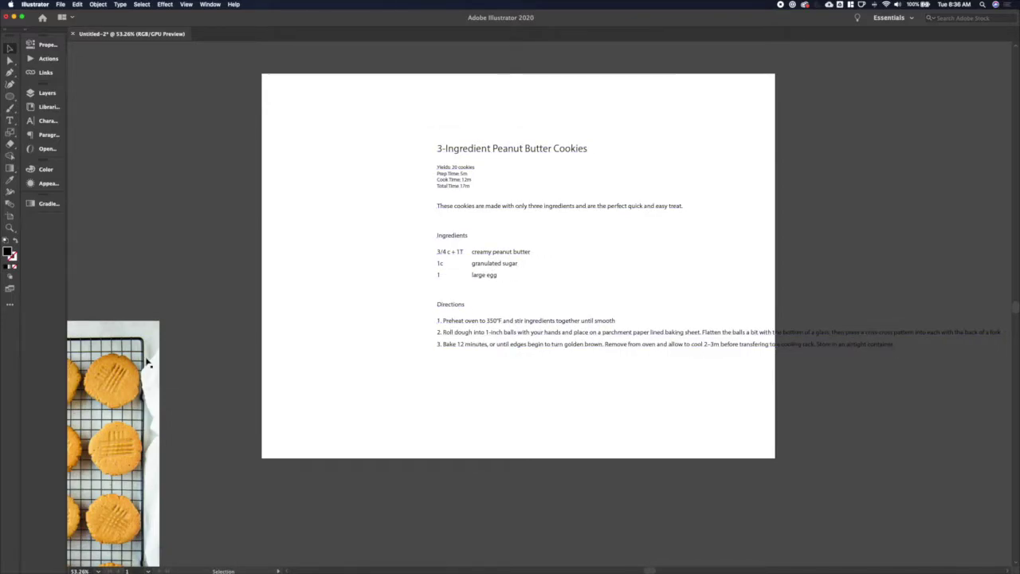
pyautogui.moveTo(147, 362); pyautogui.dragTo(225, 135)
# Step: Place the cookie photo on the left half of the artboard and all the recipe text to the right of the photo
pyautogui.click(488, 321)
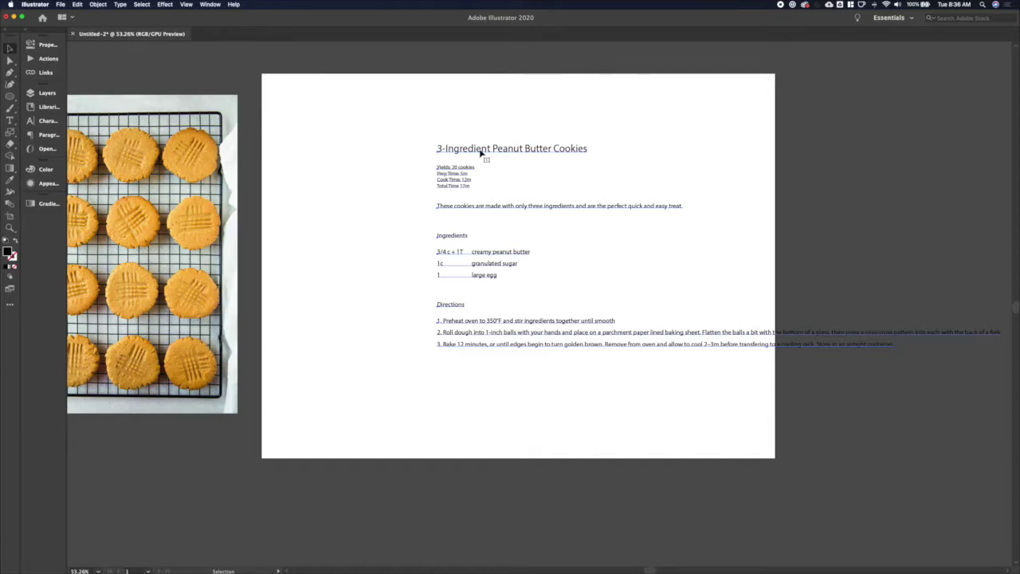
pyautogui.moveTo(480, 152); pyautogui.dragTo(847, 121)
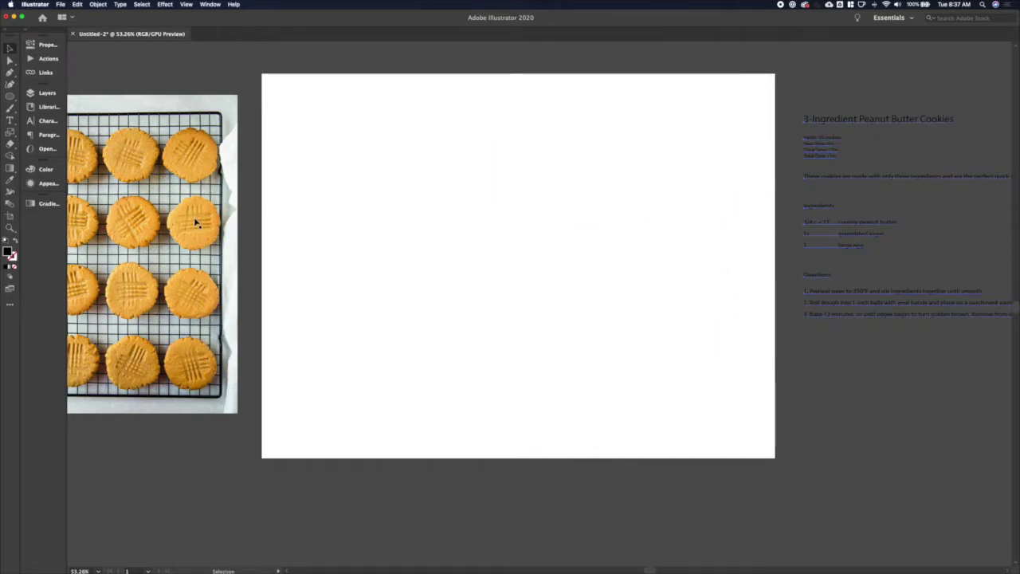
pyautogui.moveTo(195, 223); pyautogui.dragTo(442, 163)
pyautogui.moveTo(835, 122); pyautogui.dragTo(518, 142)
pyautogui.press('super+z')
pyautogui.moveTo(834, 305); pyautogui.dragTo(515, 323)
pyautogui.click(550, 123)
# Step: Enlarge the "3-Ingredient Peanut Butter Cookies" title by four font size increments
pyautogui.click(543, 137)
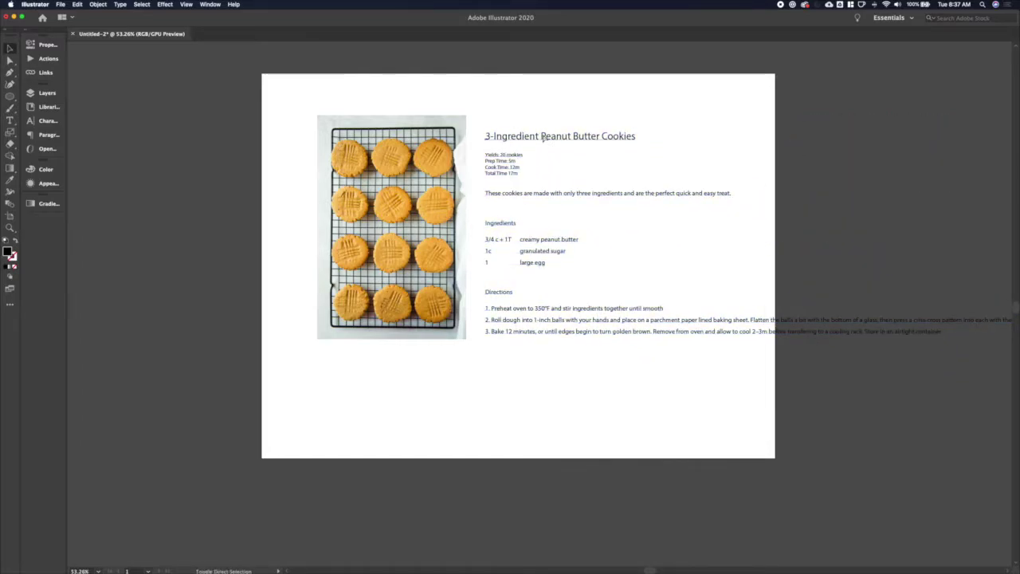
pyautogui.press('super+shift+period')
pyautogui.press('super+shift+period')
pyautogui.press('super+shift+period')
pyautogui.press('super+shift+period')
# Step: Put the yields, prep time, cook time and total time on one line, separated by tabs
pyautogui.scroll(5, 495, 159)
pyautogui.doubleClick(476, 163)
pyautogui.press('BackSpace')
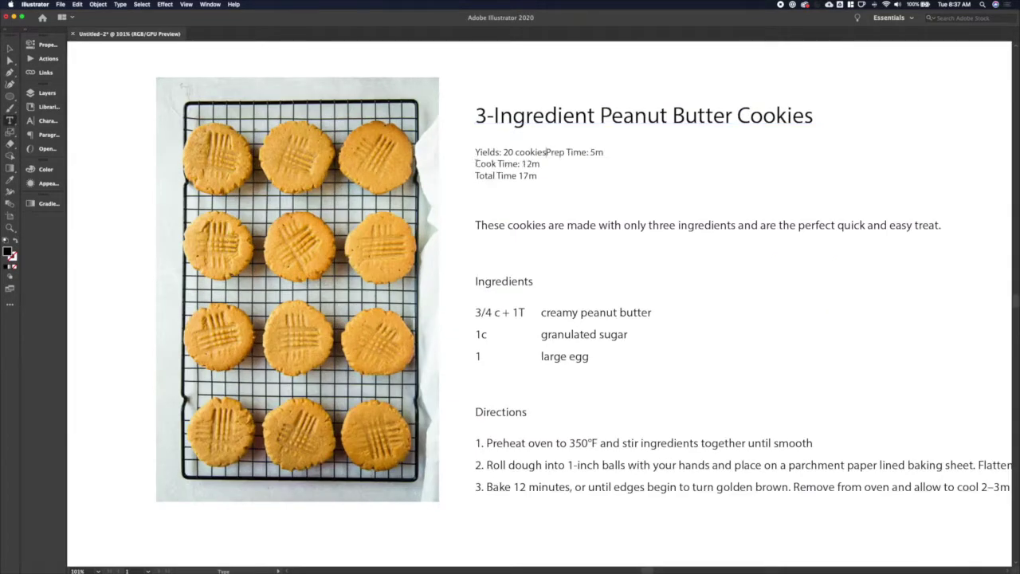
pyautogui.press('Tab')
pyautogui.press('BackSpace')
pyautogui.press('Tab')
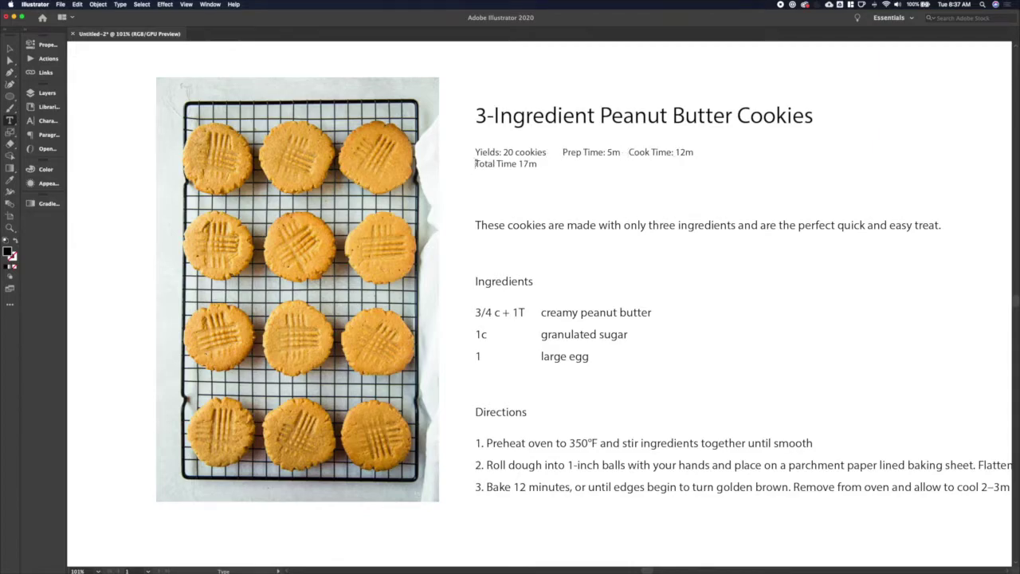
pyautogui.click(475, 163)
pyautogui.press('BackSpace')
pyautogui.press('Tab')
pyautogui.click(629, 151)
pyautogui.press('Tab')
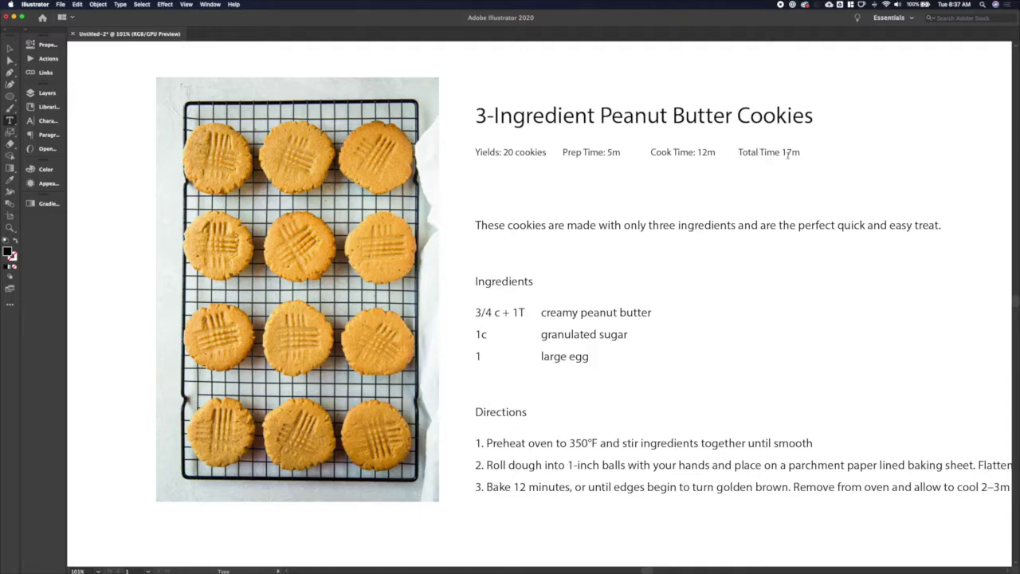
# Step: Move the details line up closer to the title and the description up closer to the details line
pyautogui.click(10, 51)
pyautogui.moveTo(561, 152); pyautogui.dragTo(562, 143)
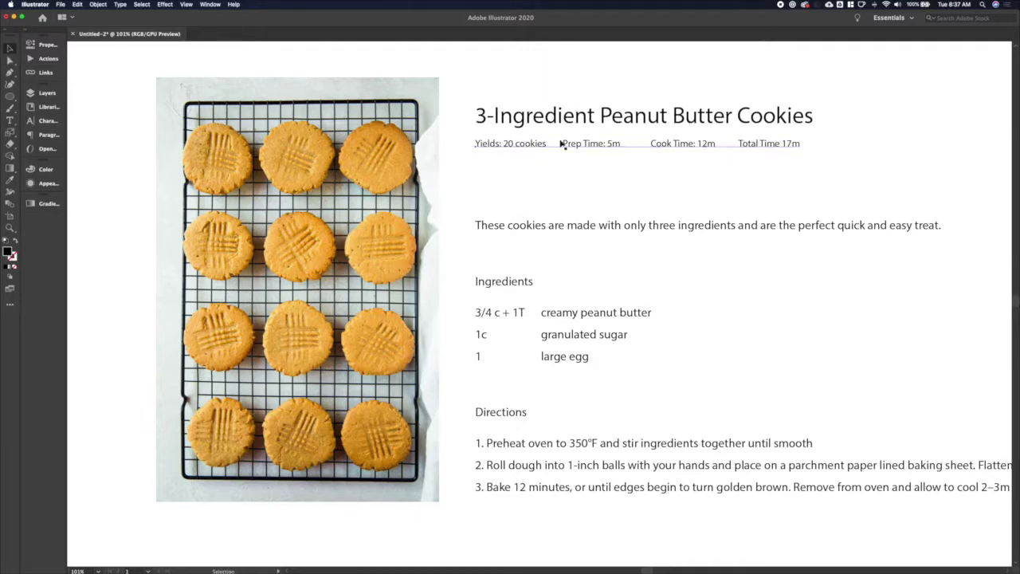
pyautogui.moveTo(611, 226); pyautogui.dragTo(612, 177)
# Step: Set the font of all the recipe text to Roboto Thin
pyautogui.press('super+0')
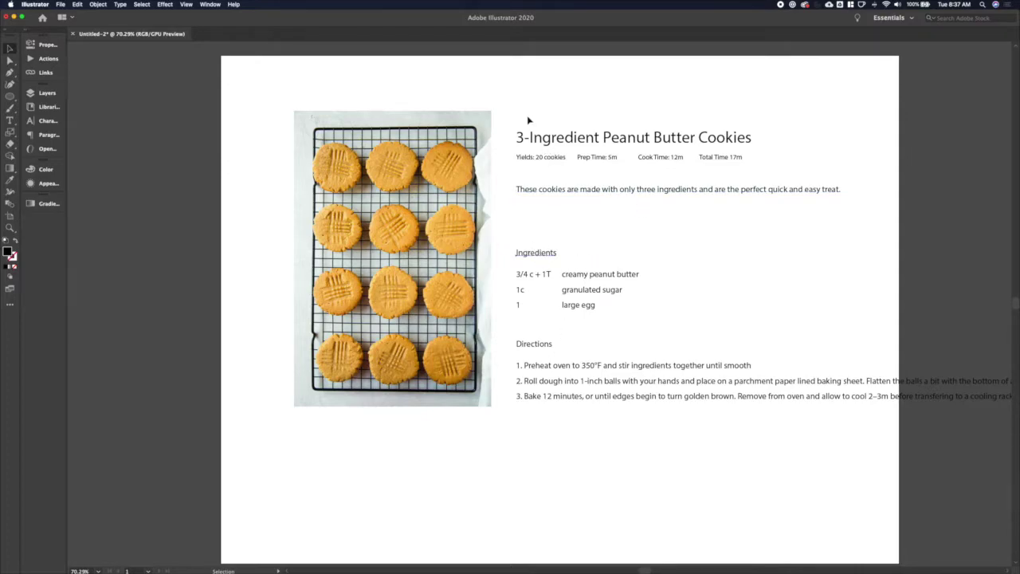
pyautogui.moveTo(527, 120); pyautogui.dragTo(704, 519)
pyautogui.click(48, 44)
pyautogui.click(176, 234)
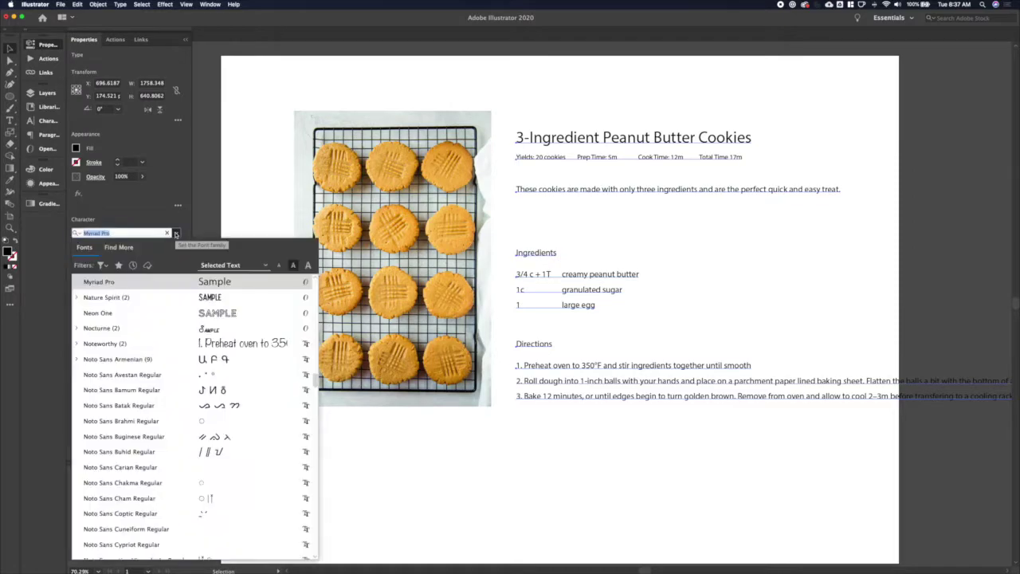
pyautogui.write('roboto')
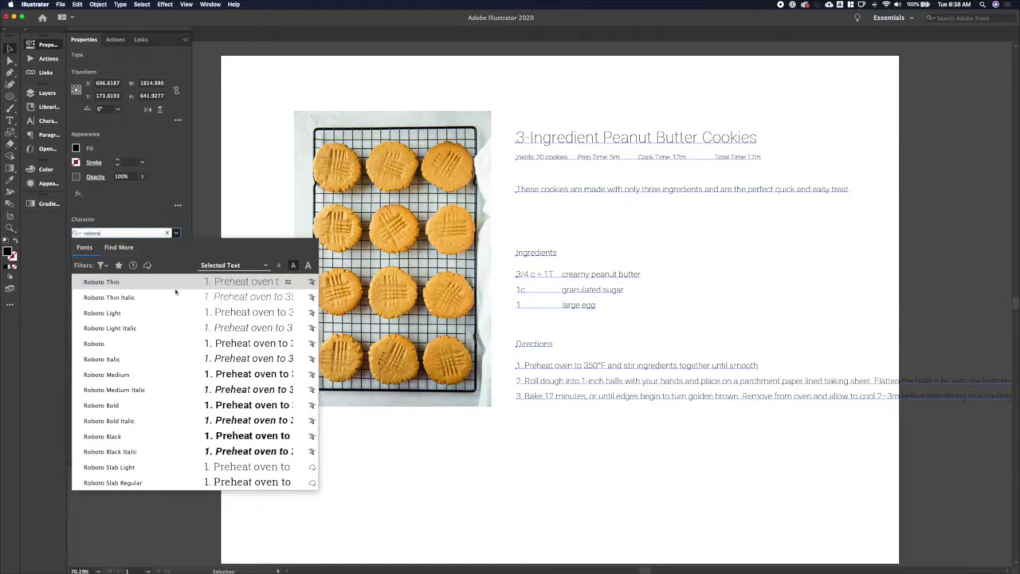
pyautogui.click(176, 287)
pyautogui.click(571, 120)
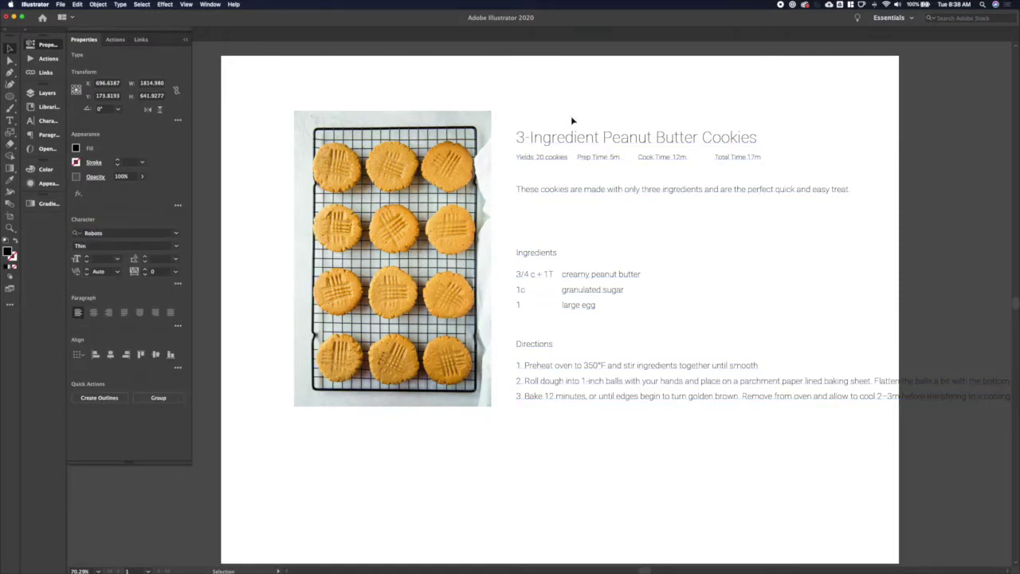
# Step: Enlarge the title to 44 px and shift all the text below it down slightly
pyautogui.click(549, 140)
pyautogui.press('super+shift+period')
pyautogui.press('super+shift+period')
pyautogui.press('super+shift+period')
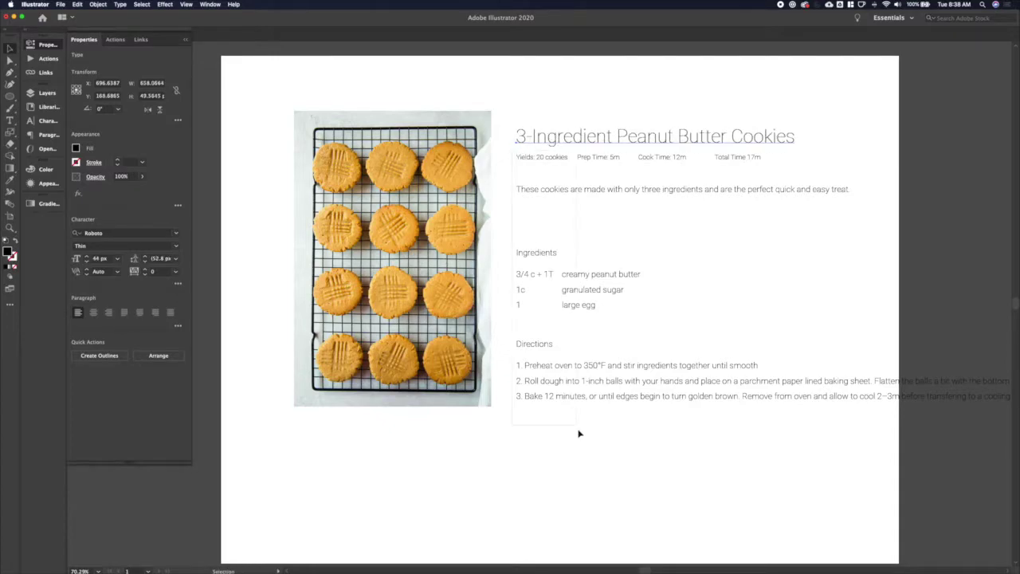
pyautogui.click(567, 435)
pyautogui.click(550, 162)
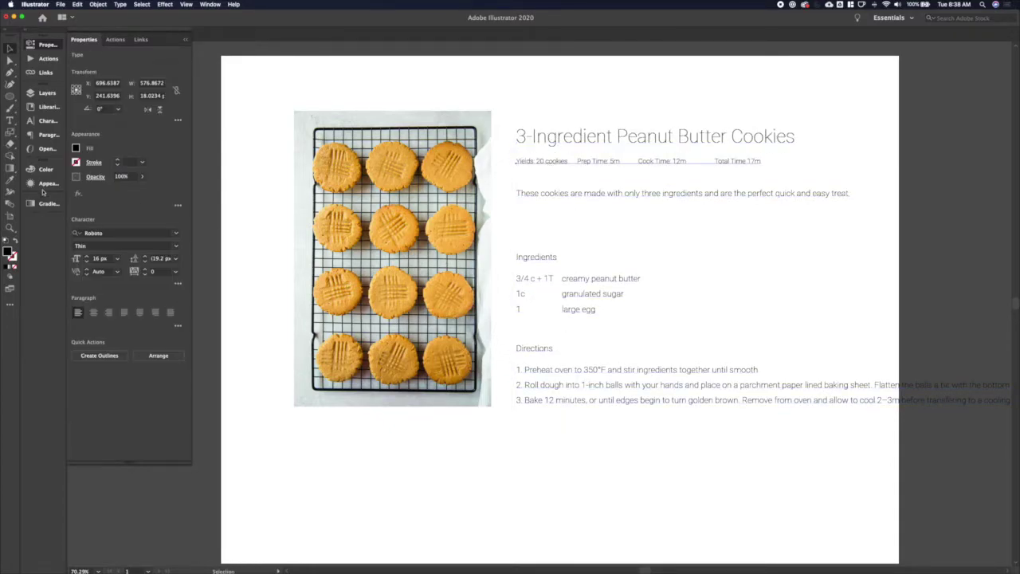
pyautogui.click(176, 246)
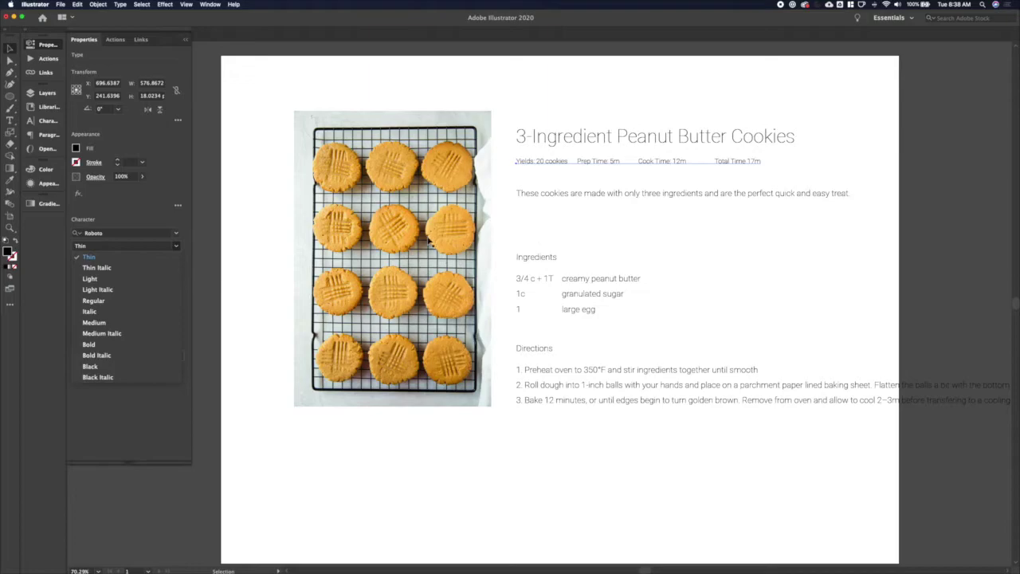
pyautogui.press('Escape')
# Step: Set all the text below the title to the Roboto Light style
pyautogui.moveTo(509, 168); pyautogui.dragTo(594, 482)
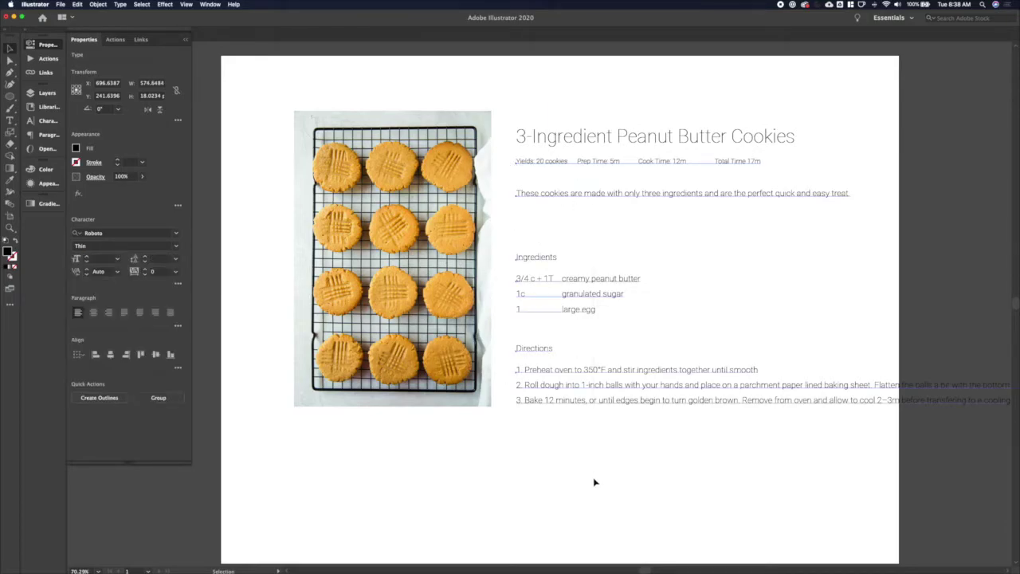
pyautogui.click(176, 247)
pyautogui.click(92, 278)
pyautogui.click(579, 219)
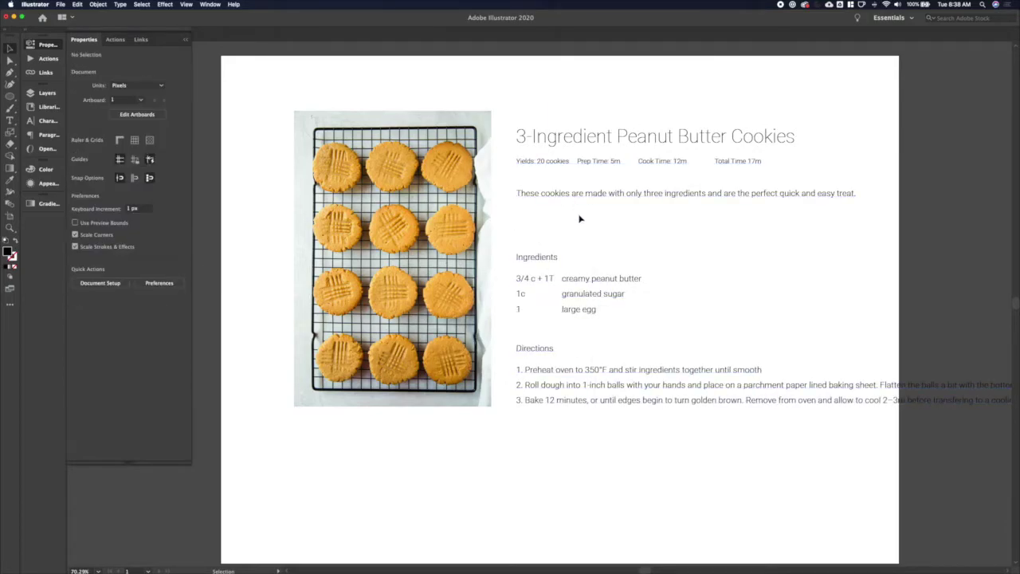
# Step: Remove the colon after "Yields" and set the word to the Regular style
pyautogui.scroll(5, 533, 170)
pyautogui.doubleClick(536, 154)
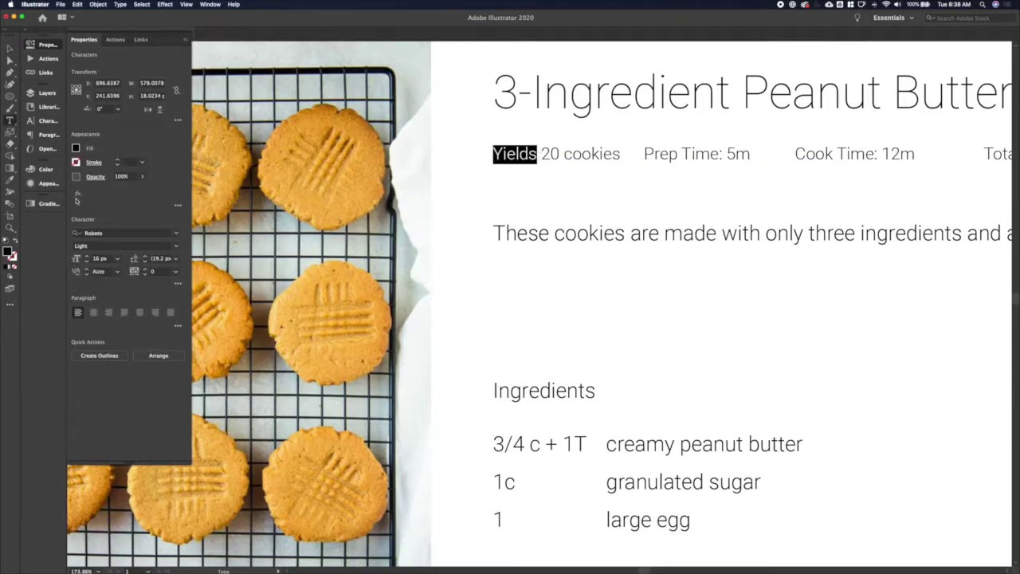
pyautogui.click(176, 247)
pyautogui.click(151, 298)
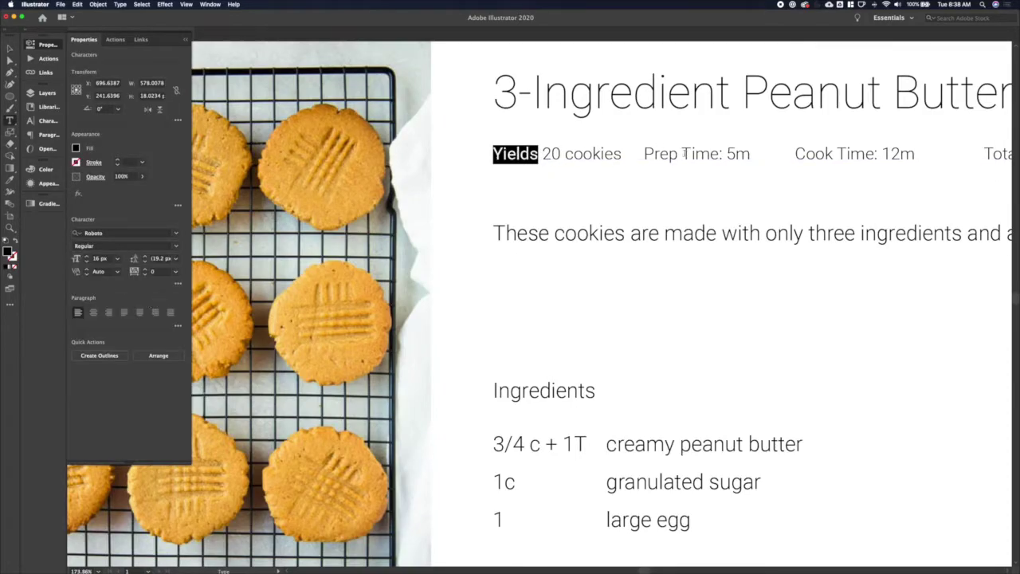
# Step: Remove the colon after "Prep Time" and set the label to the Regular style
pyautogui.click(721, 155)
pyautogui.press('BackSpace')
pyautogui.press('shift+super+Left')
pyautogui.press('shift+super+Left')
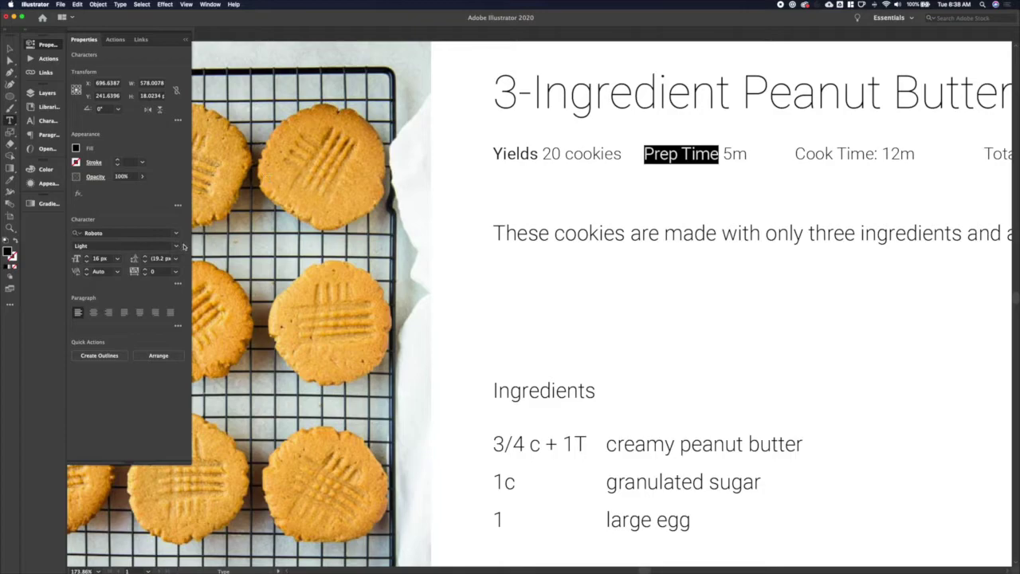
pyautogui.click(177, 247)
pyautogui.click(139, 300)
# Step: Remove the colon after "Cook Time" and set the label to the Regular style
pyautogui.click(876, 155)
pyautogui.press('BackSpace')
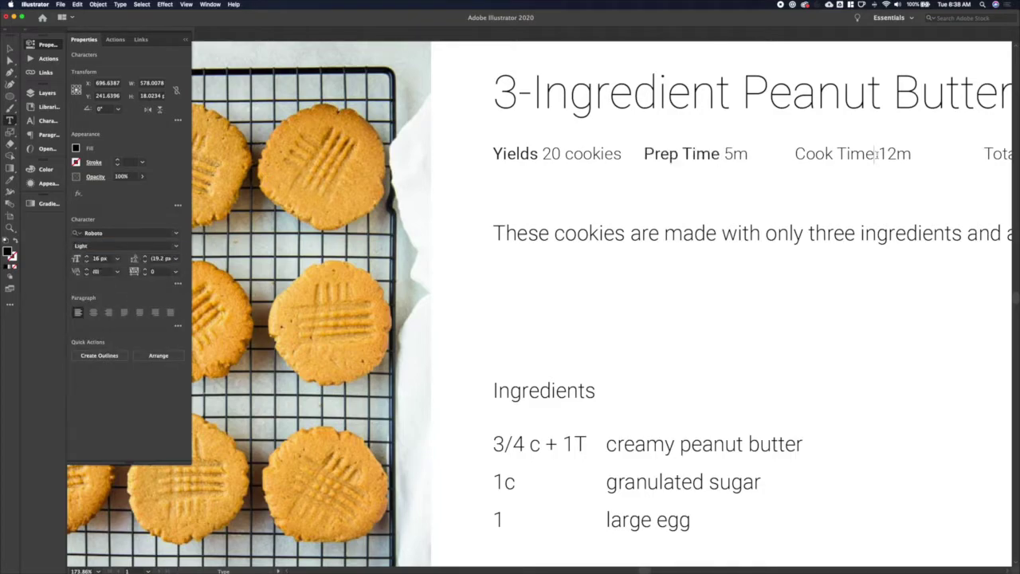
pyautogui.hotkey('alt', 'shift', 'Left')
pyautogui.hotkey('alt', 'shift', 'Left')
pyautogui.click(177, 246)
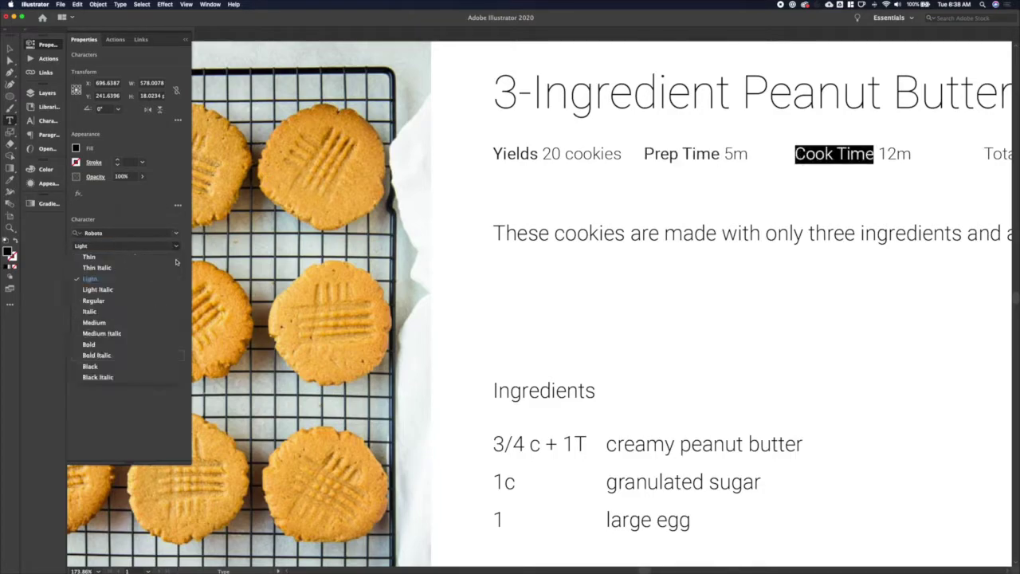
pyautogui.click(138, 303)
# Step: Remove the colon after "Total Time" and set the label to the Regular style
pyautogui.hscroll(3, 901, 157)
pyautogui.click(926, 157)
pyautogui.press('BackSpace')
pyautogui.hotkey('alt', 'shift', 'Left')
pyautogui.hotkey('alt', 'shift', 'Left')
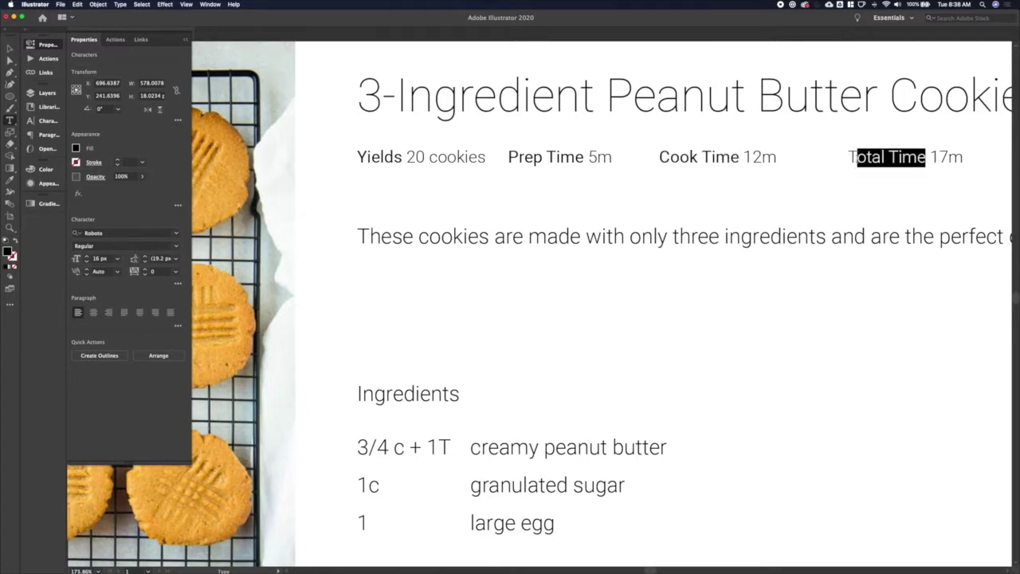
pyautogui.click(177, 246)
pyautogui.click(142, 306)
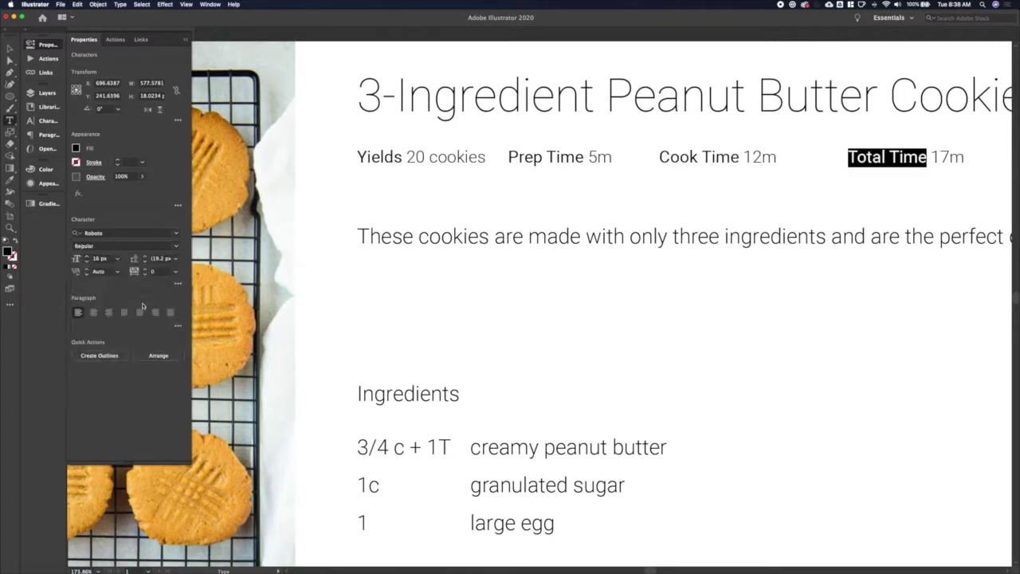
# Step: Even out and widen the gaps between the Yields, Prep Time, Cook Time and Total Time entries
pyautogui.click(506, 156)
pyautogui.press('BackSpace')
pyautogui.moveTo(697, 156); pyautogui.dragTo(629, 157)
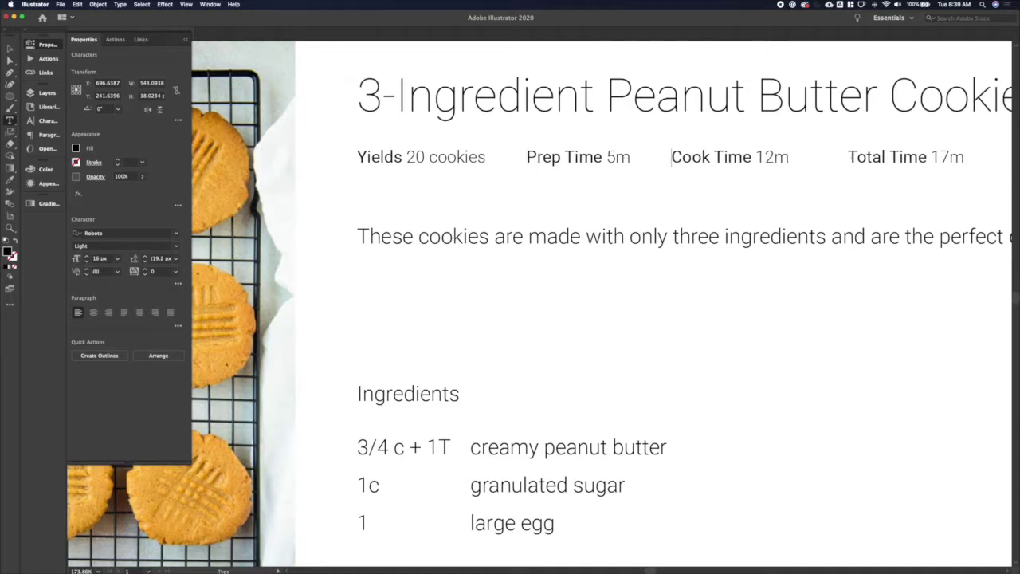
pyautogui.moveTo(849, 157); pyautogui.dragTo(789, 157)
pyautogui.press('BackSpace')
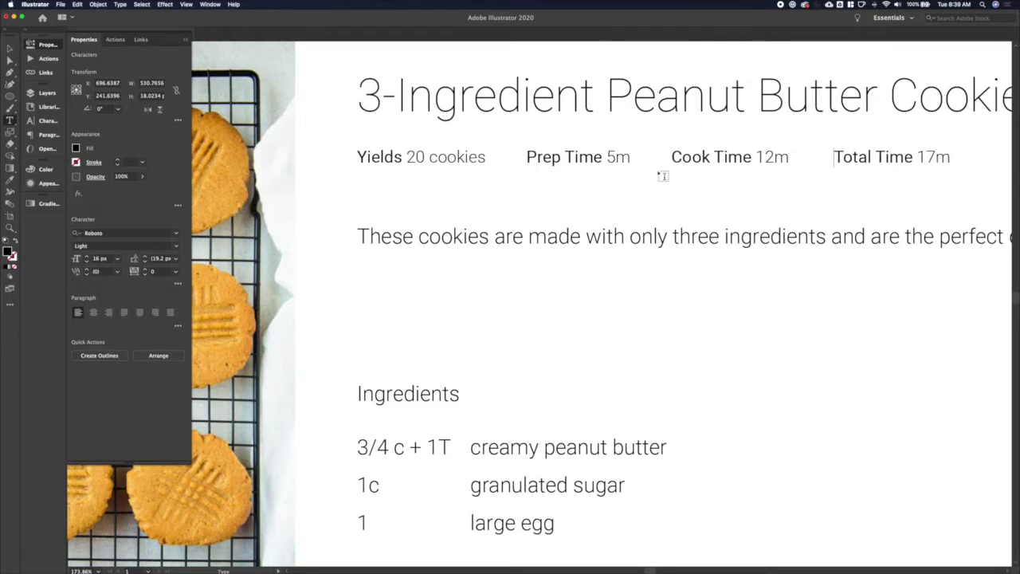
pyautogui.click(656, 156)
pyautogui.click(509, 157)
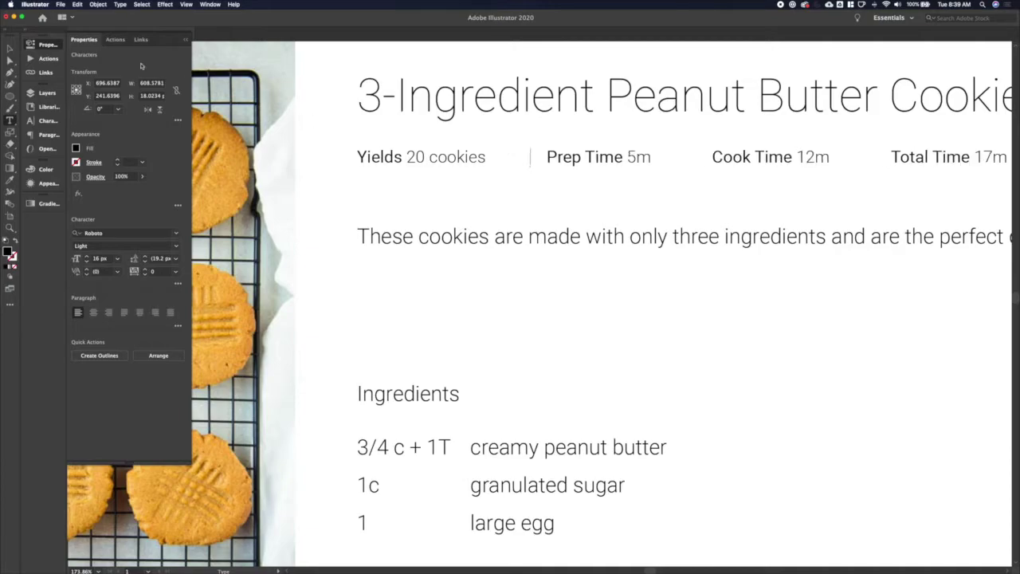
# Step: Set the font size of the yields and times line to 15 px
pyautogui.click(9, 48)
pyautogui.click(601, 294)
pyautogui.scroll(-5, 601, 294)
pyautogui.scroll(1, 601, 293)
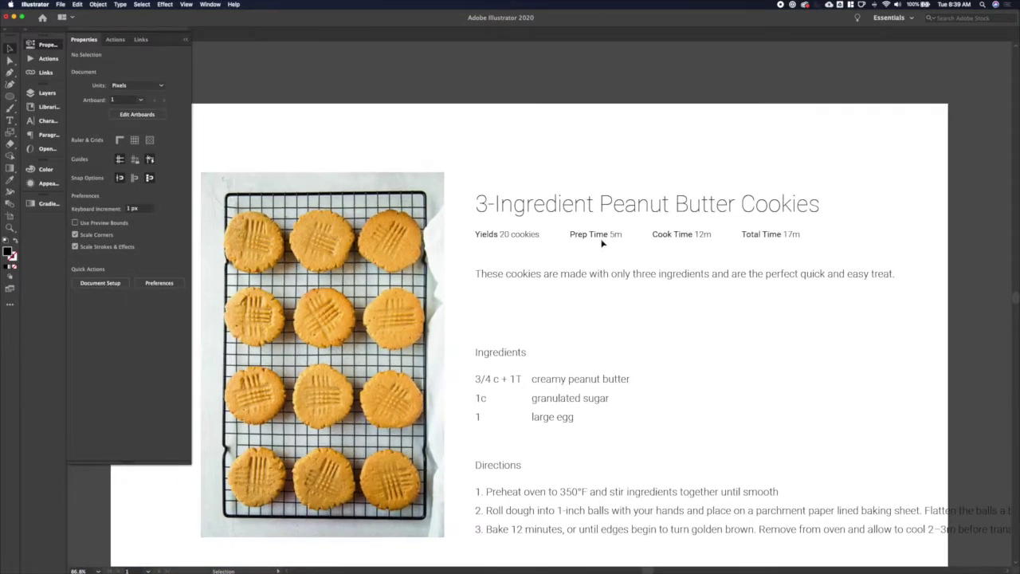
pyautogui.click(585, 237)
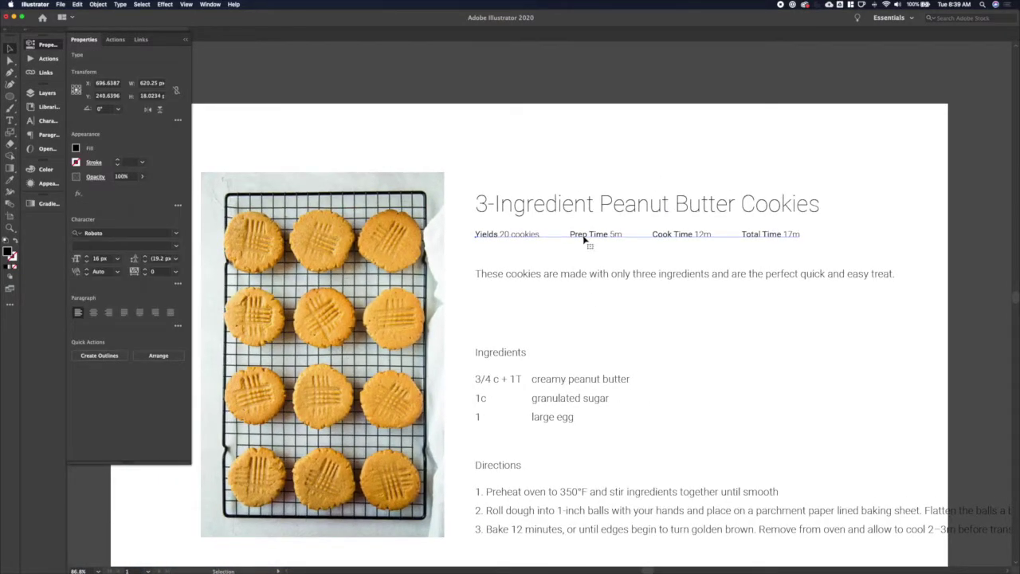
pyautogui.press('Down')
pyautogui.click(87, 263)
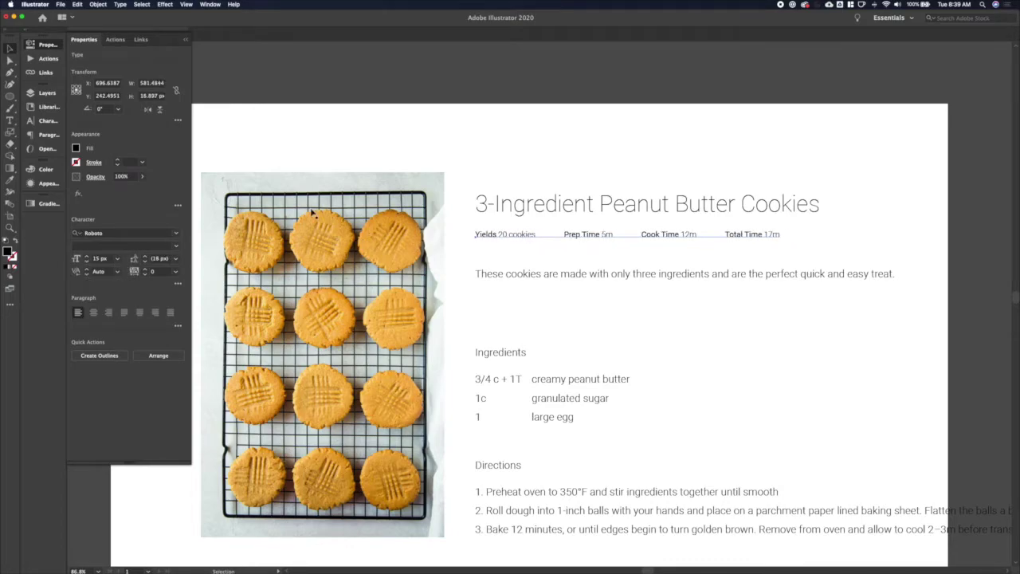
# Step: Nudge the yields and times line about 3 px up and 3 px to the right below the title
pyautogui.click(518, 269)
pyautogui.moveTo(516, 237); pyautogui.dragTo(517, 237)
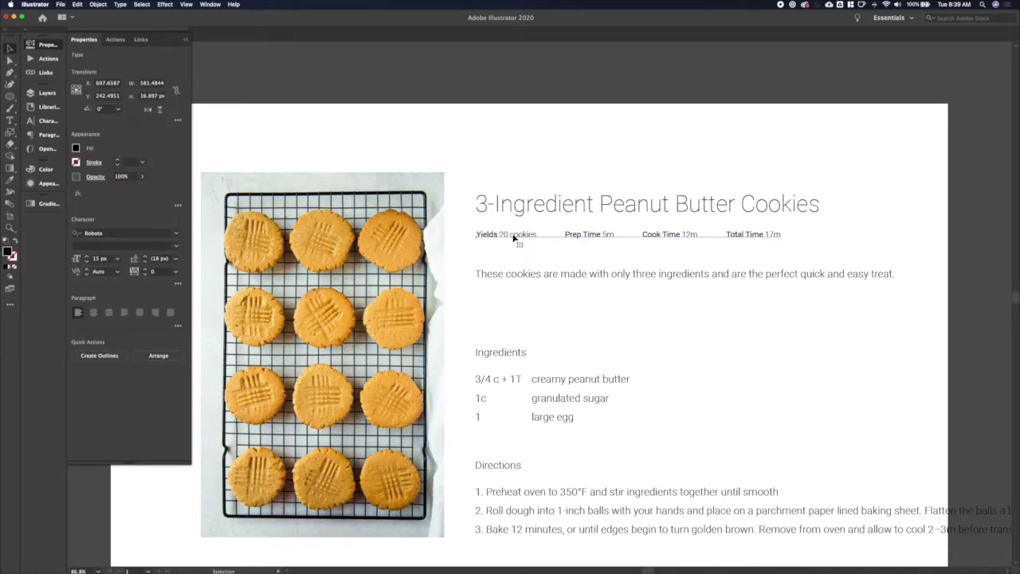
pyautogui.click(481, 165)
pyautogui.click(507, 234)
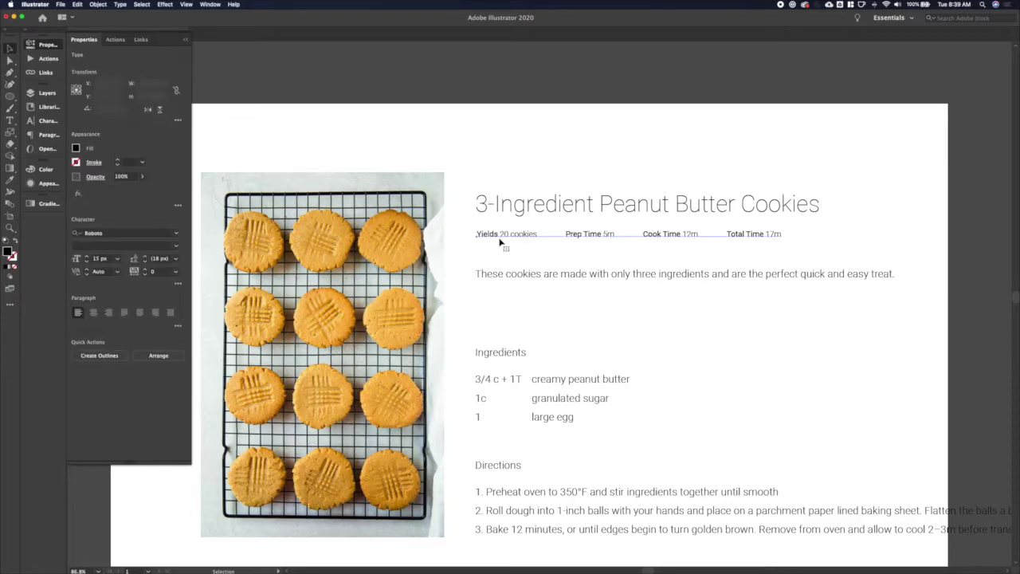
pyautogui.press('Up')
pyautogui.press('Up')
pyautogui.press('Up')
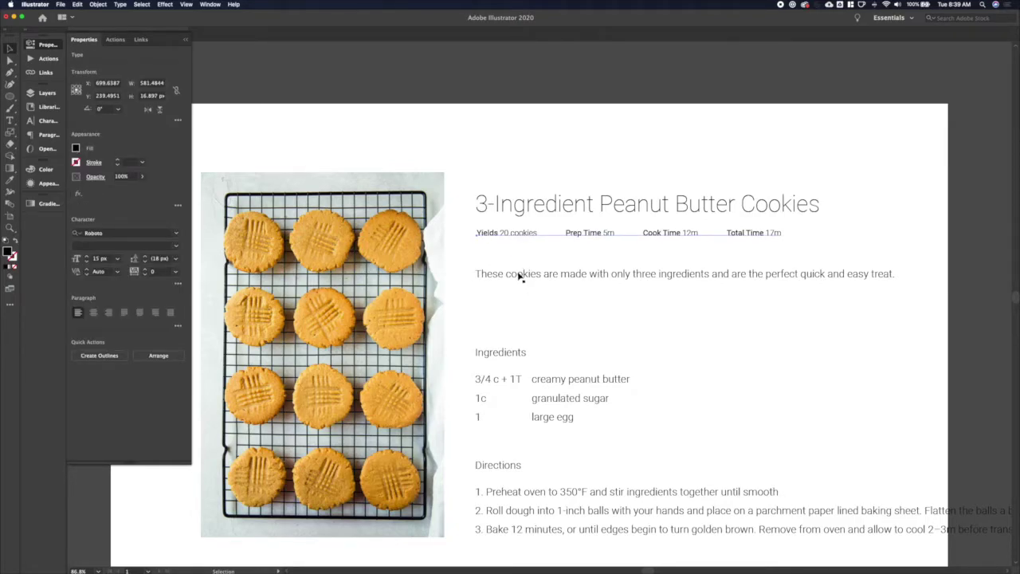
# Step: Reduce the font size of the description sentence to 18 px
pyautogui.click(519, 275)
pyautogui.click(87, 263)
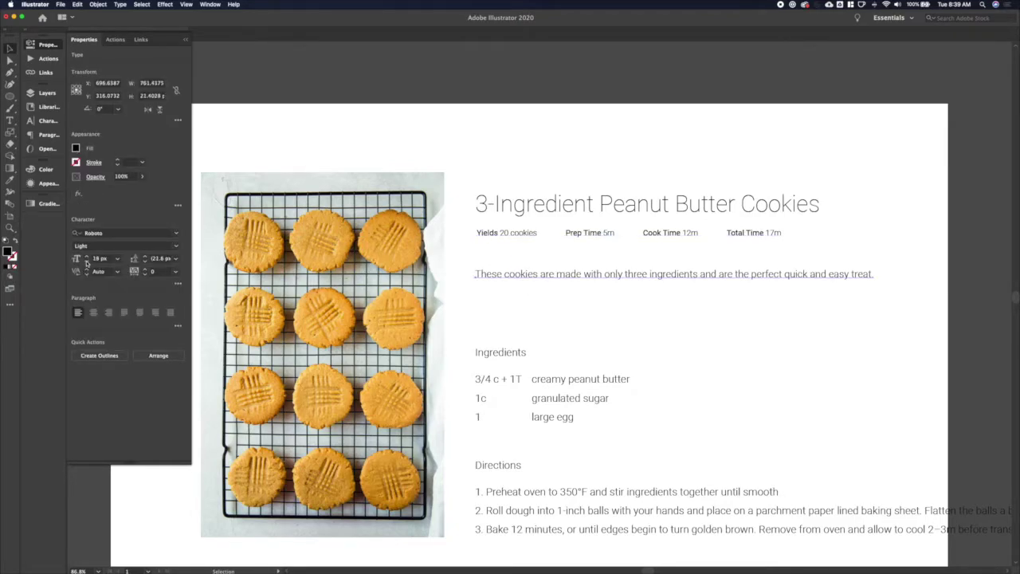
pyautogui.click(87, 263)
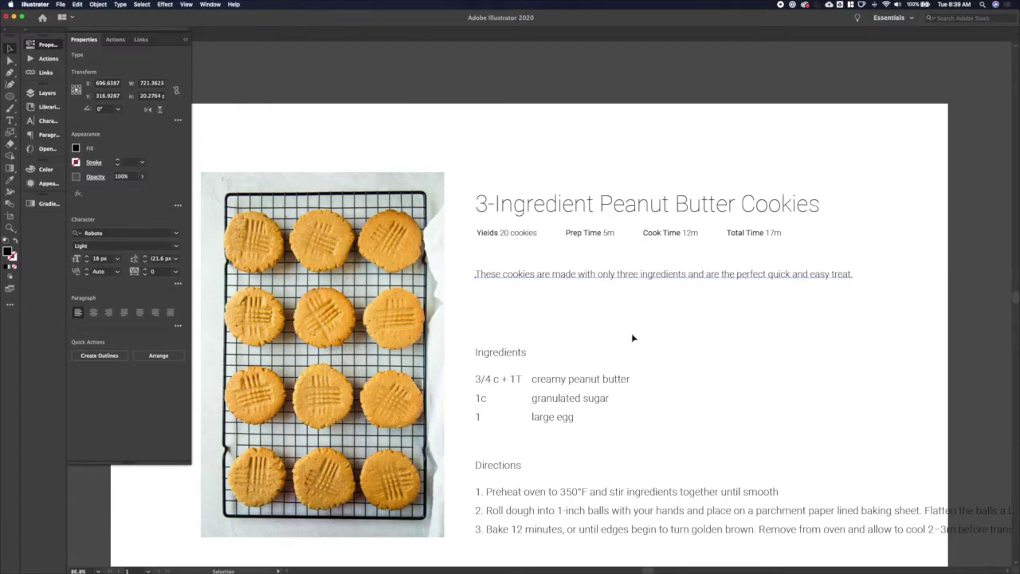
# Step: Set the Ingredients and Directions headings to the Regular style at 18 px
pyautogui.click(490, 356)
pyautogui.keyDown('shift'); pyautogui.click(497, 465); pyautogui.keyUp('shift')
pyautogui.click(127, 245)
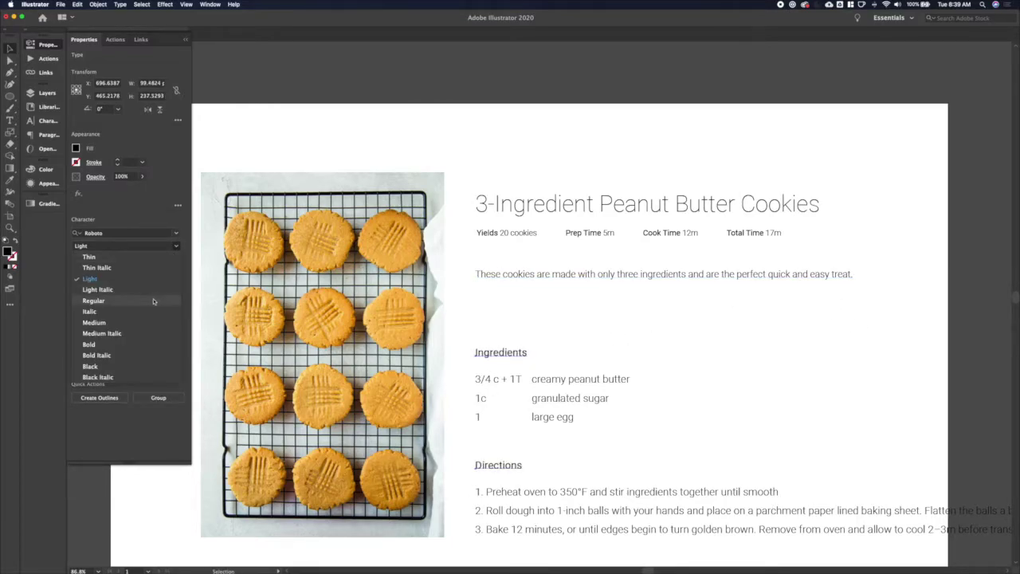
pyautogui.click(154, 301)
pyautogui.click(87, 263)
pyautogui.click(87, 262)
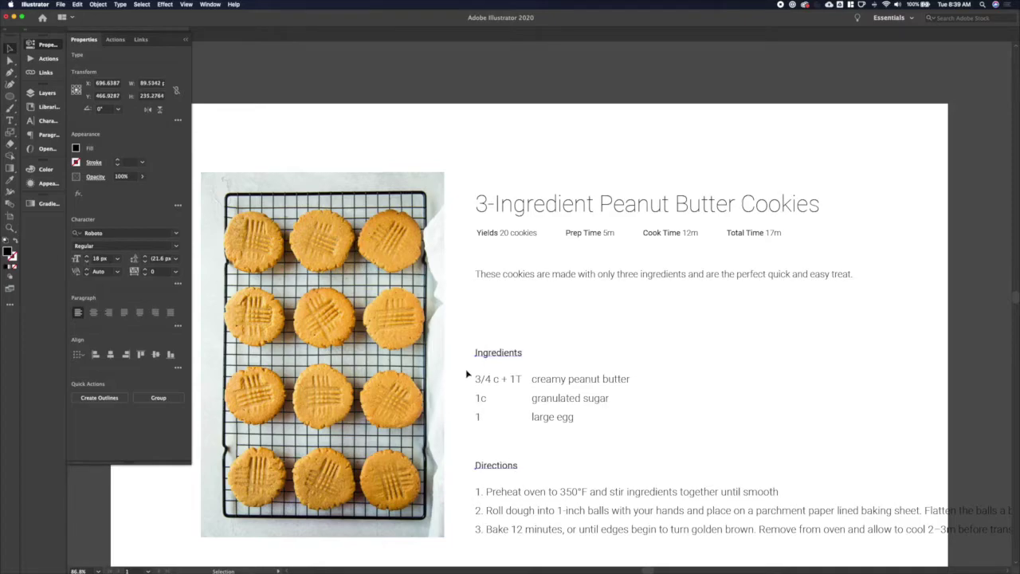
# Step: Reduce the font size of the ingredient list and the directions text to 18 px
pyautogui.click(480, 380)
pyautogui.keyDown('shift'); pyautogui.click(542, 492); pyautogui.keyUp('shift')
pyautogui.click(117, 261)
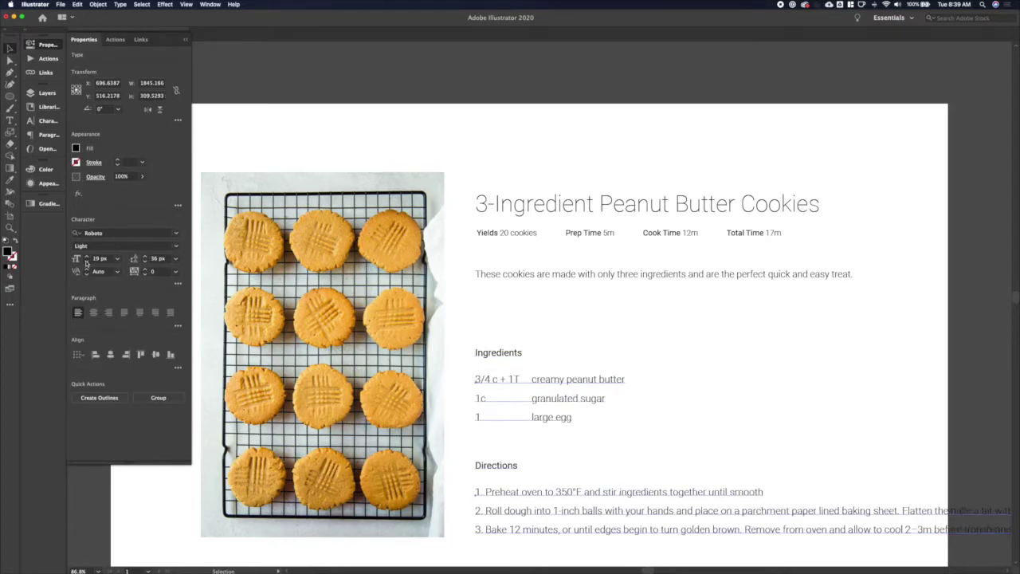
pyautogui.click(117, 262)
pyautogui.click(565, 353)
pyautogui.scroll(3, 505, 382)
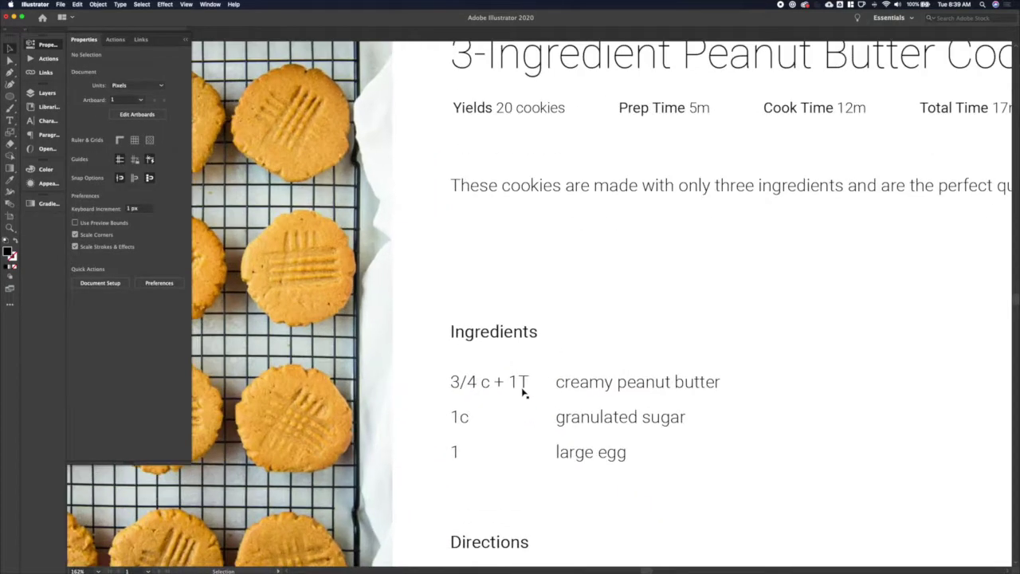
# Step: Duplicate the ingredient list to the right of the original on the same baseline
pyautogui.doubleClick(514, 384)
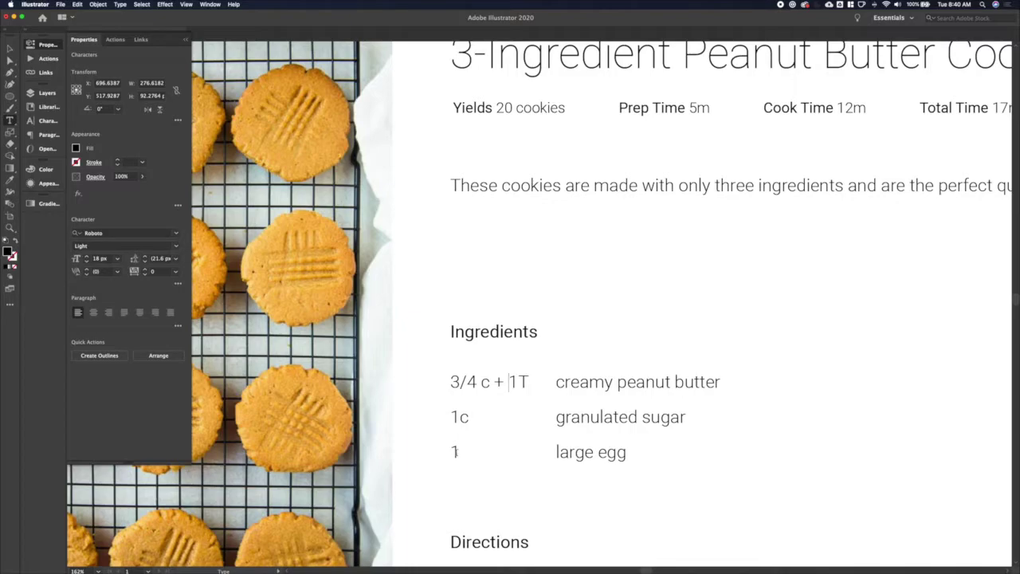
pyautogui.click(9, 49)
pyautogui.moveTo(578, 388); pyautogui.dragTo(898, 388)
# Step: Delete the ingredient names from the copied list and right-align the remaining quantities
pyautogui.doubleClick(941, 452)
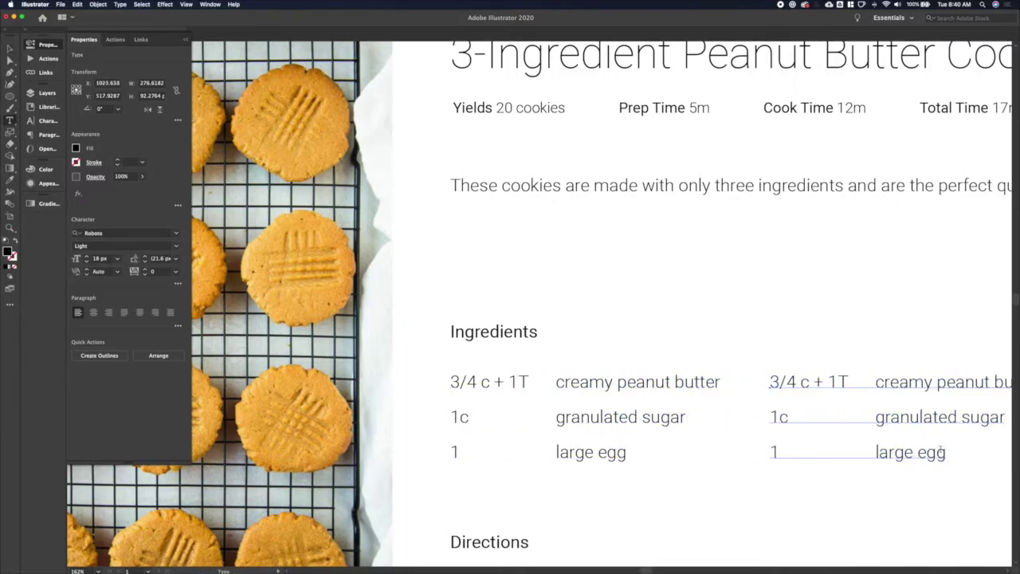
pyautogui.moveTo(945, 452); pyautogui.dragTo(794, 452)
pyautogui.press('BackSpace')
pyautogui.hscroll(3, 876, 438)
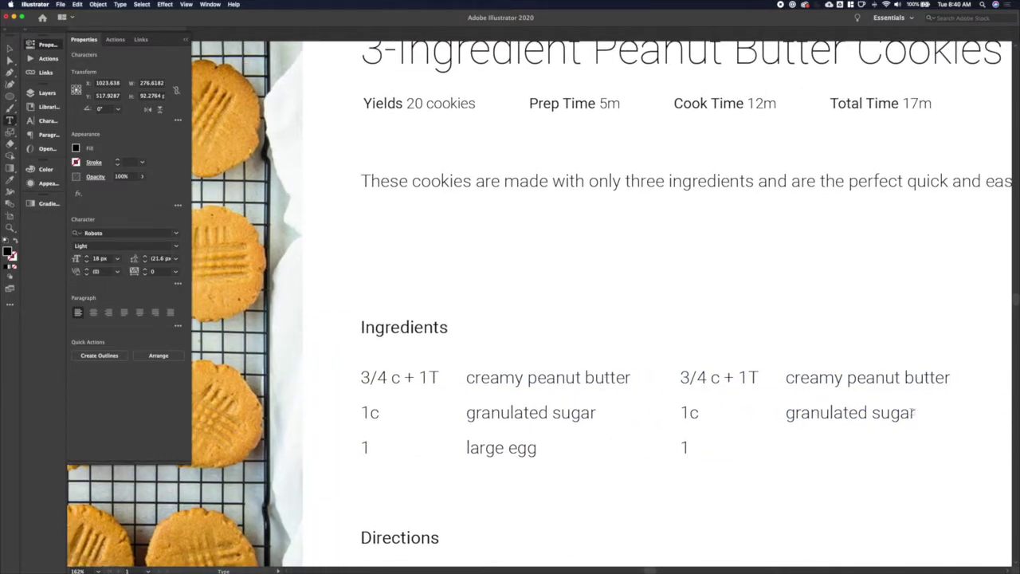
pyautogui.moveTo(916, 411); pyautogui.dragTo(699, 412)
pyautogui.press('BackSpace')
pyautogui.moveTo(950, 377); pyautogui.dragTo(757, 377)
pyautogui.press('BackSpace')
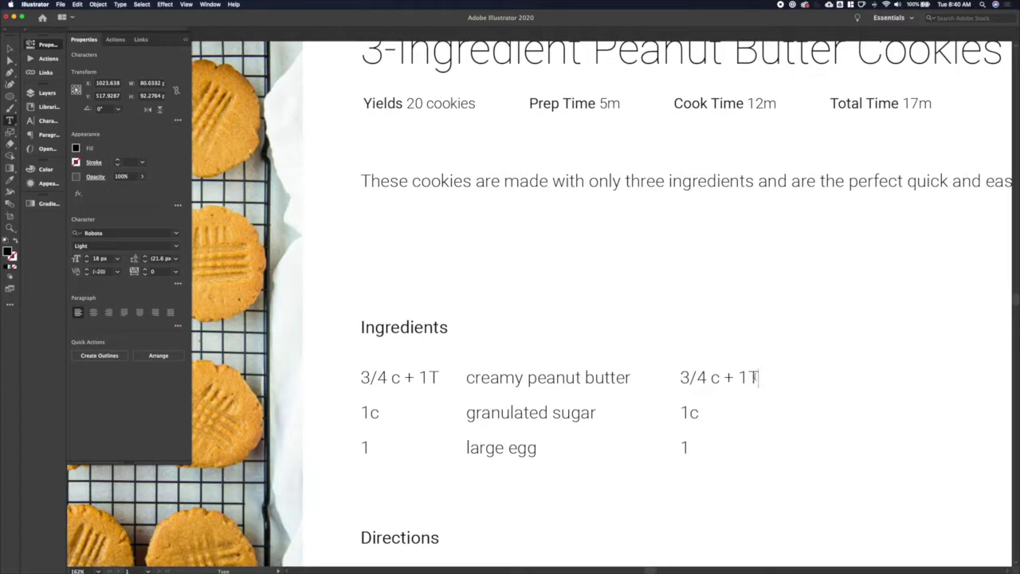
pyautogui.press('super+a')
pyautogui.press('super+shift+r')
# Step: Delete the quantities from all three lines of the original list, leaving only the ingredient names
pyautogui.click(501, 428)
pyautogui.moveTo(467, 377); pyautogui.dragTo(360, 377)
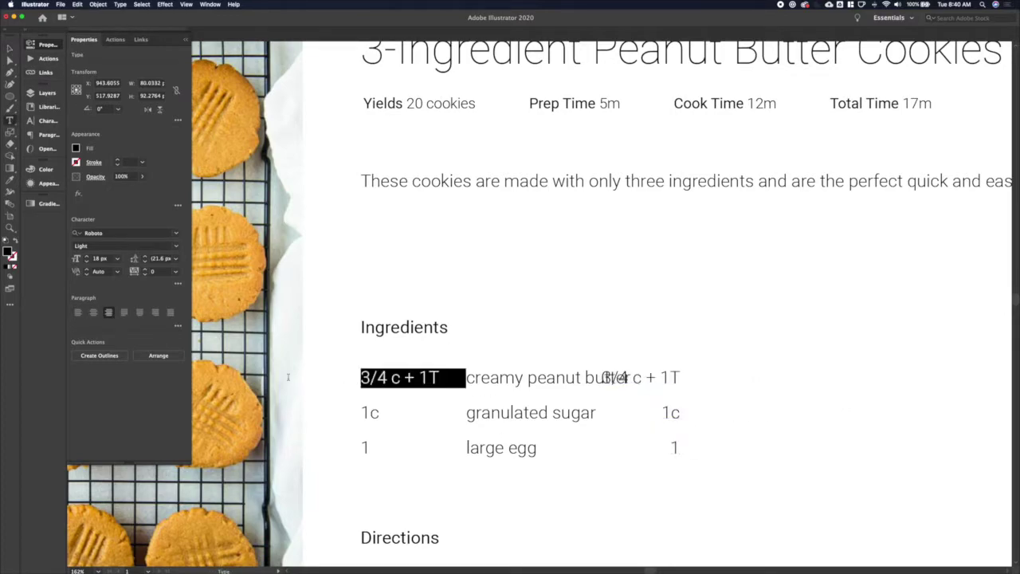
pyautogui.press('BackSpace')
pyautogui.moveTo(467, 412); pyautogui.dragTo(360, 411)
pyautogui.press('BackSpace')
pyautogui.moveTo(467, 447); pyautogui.dragTo(360, 446)
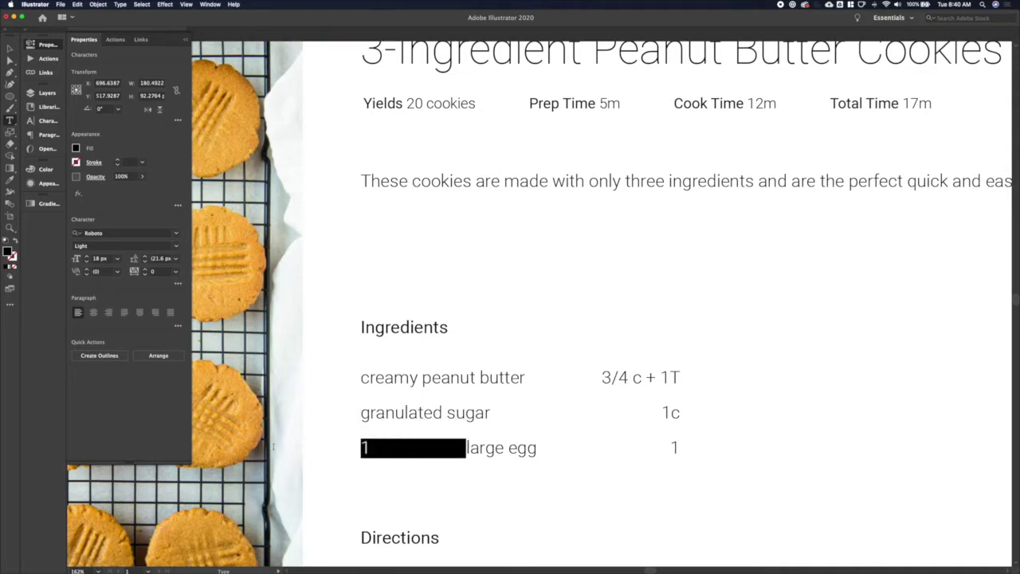
pyautogui.press('BackSpace')
# Step: Move the quantities column under the Ingredients heading and place the ingredient names just to its right
pyautogui.click(9, 50)
pyautogui.moveTo(666, 378); pyautogui.dragTo(423, 378)
pyautogui.moveTo(461, 376); pyautogui.dragTo(558, 376)
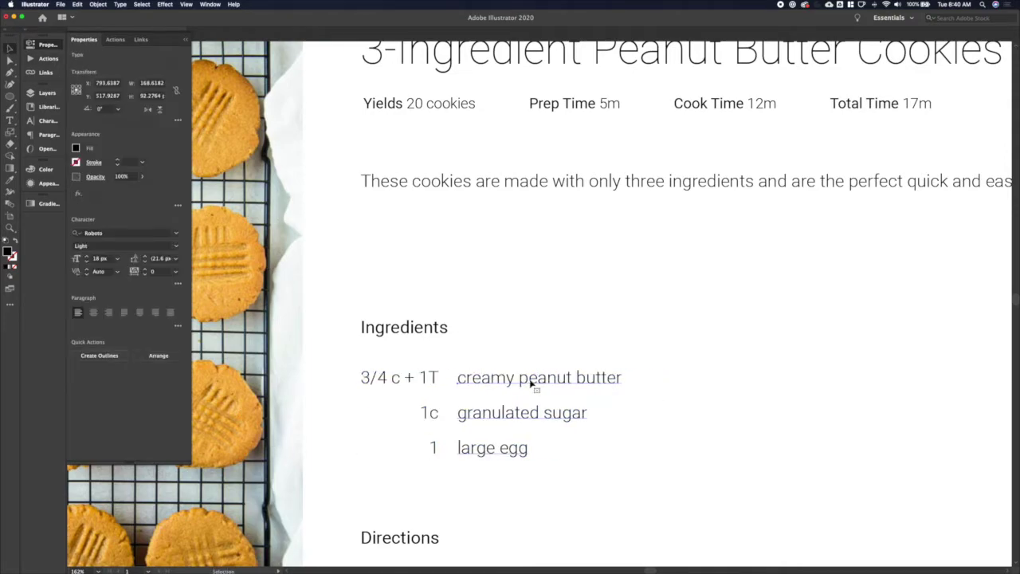
# Step: Align the left edges of the times line, description, Ingredients heading and quantities column
pyautogui.click(426, 335)
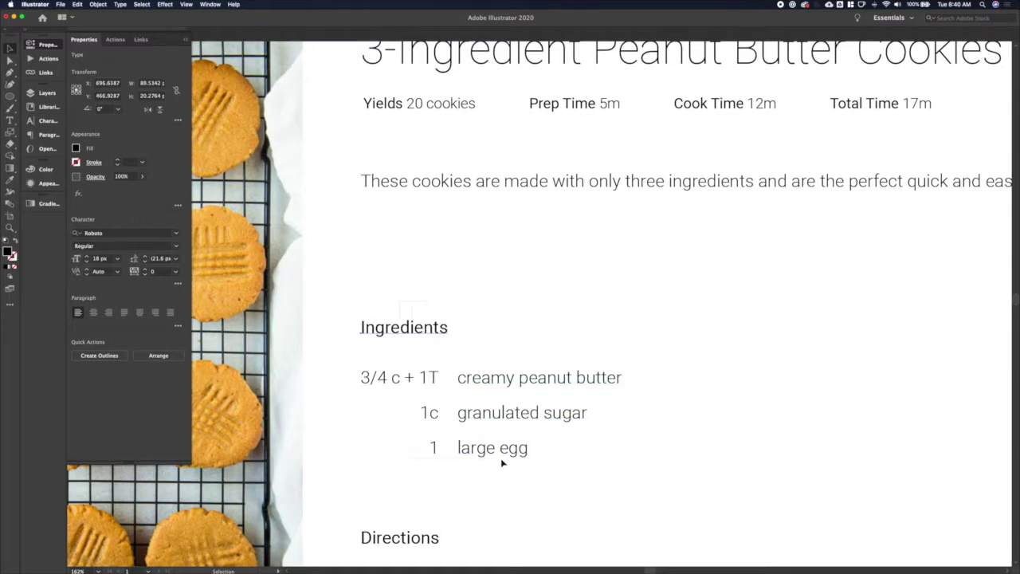
pyautogui.moveTo(502, 459); pyautogui.dragTo(497, 459)
pyautogui.moveTo(407, 304); pyautogui.dragTo(347, 411)
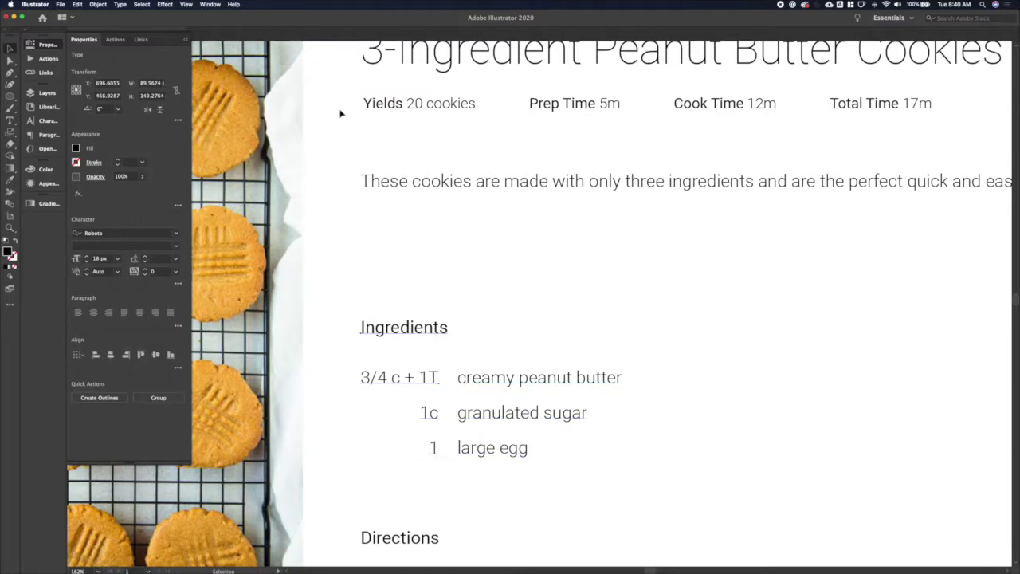
pyautogui.moveTo(340, 112); pyautogui.dragTo(388, 420)
pyautogui.click(96, 355)
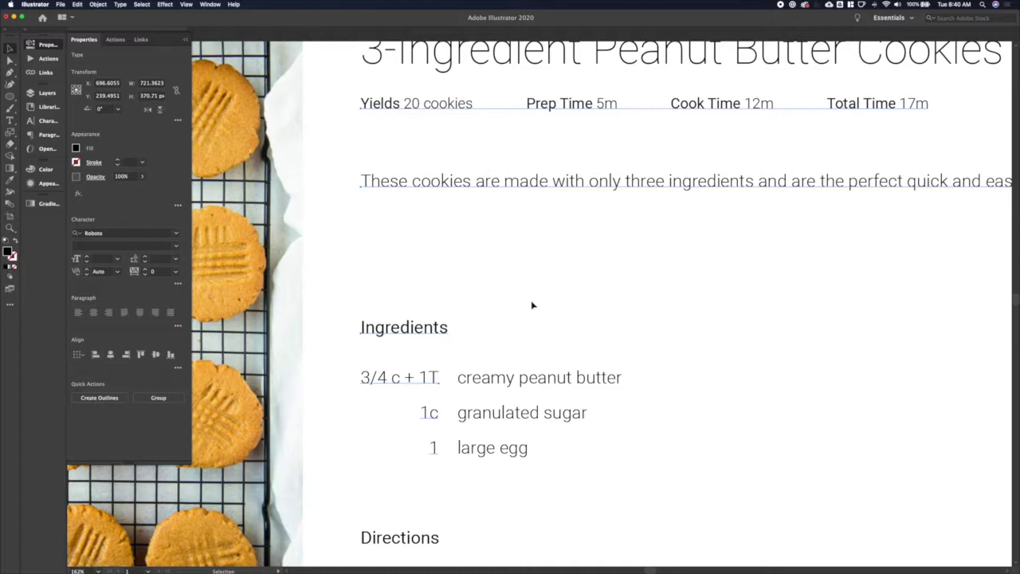
# Step: Nudge the recipe title a few pixels left so its first character lines up optically with the text below
pyautogui.click(418, 249)
pyautogui.click(419, 67)
pyautogui.press('Left')
pyautogui.press('Left')
pyautogui.press('Left')
pyautogui.click(504, 354)
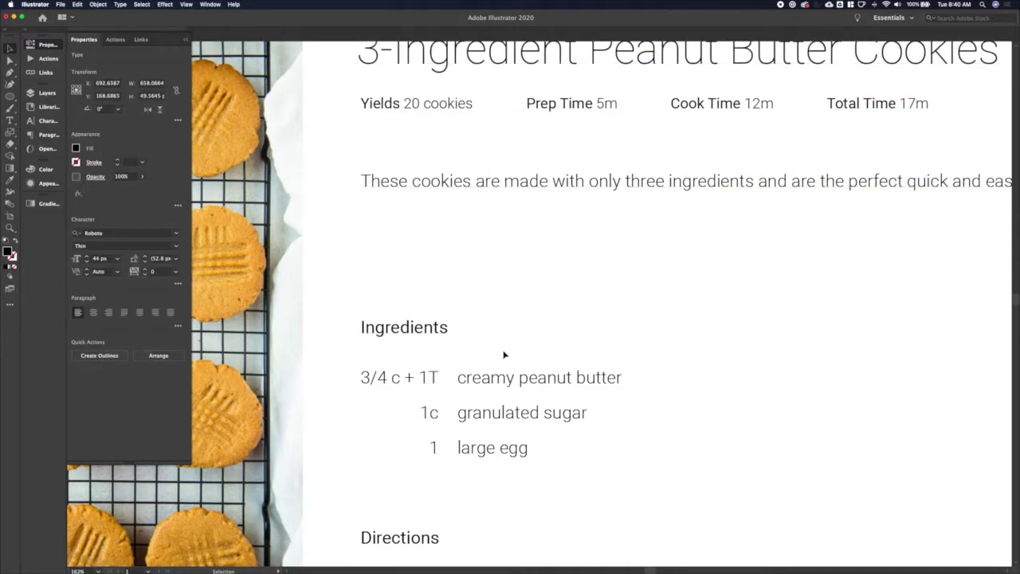
# Step: Nudge the ingredient names column about 2 px closer to the quantities
pyautogui.click(474, 380)
pyautogui.press('Left')
pyautogui.press('Left')
pyautogui.press('Left')
pyautogui.press('Left')
pyautogui.press('Right')
pyautogui.press('Right')
pyautogui.click(460, 355)
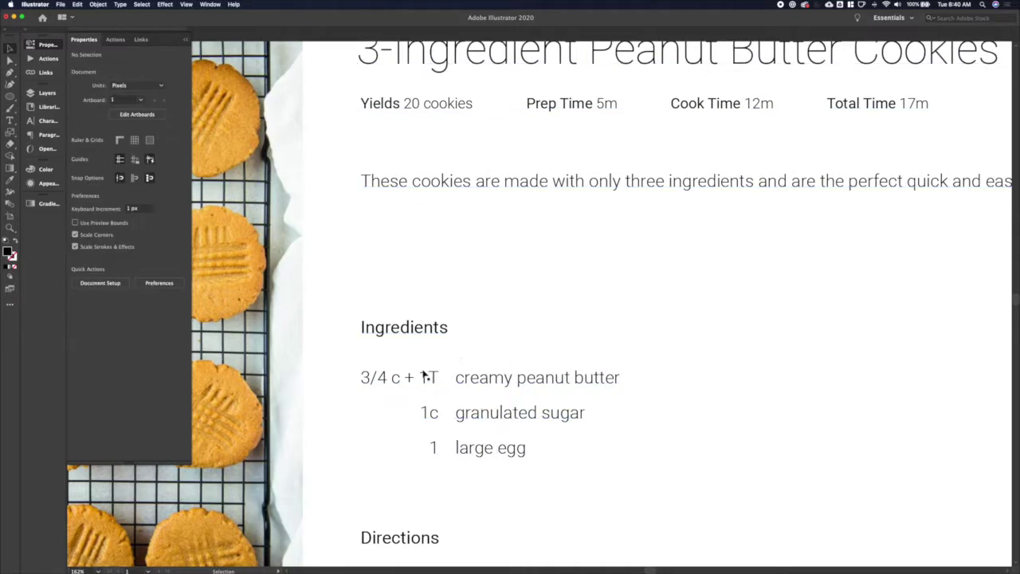
pyautogui.click(425, 377)
pyautogui.click(169, 245)
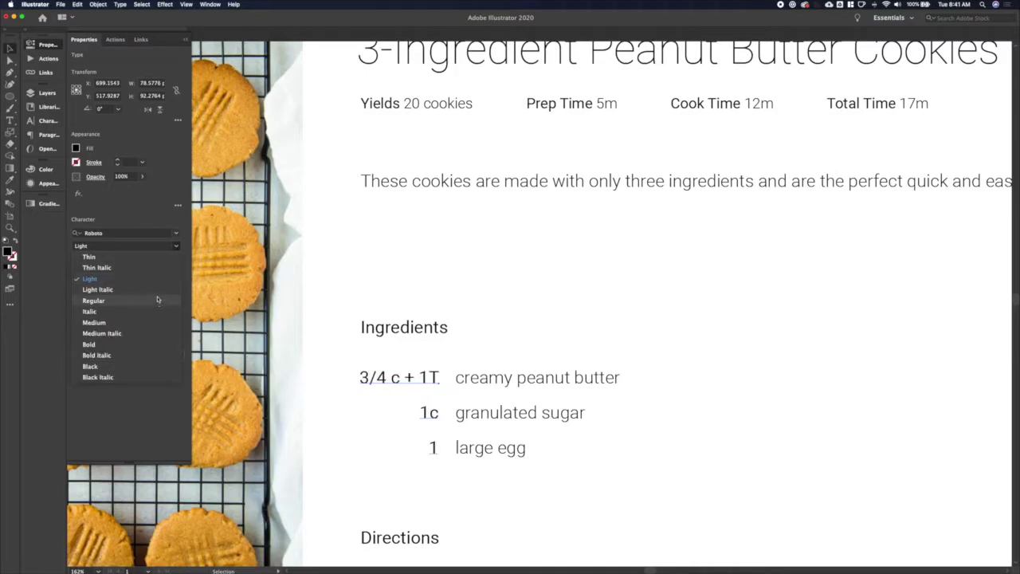
pyautogui.click(743, 411)
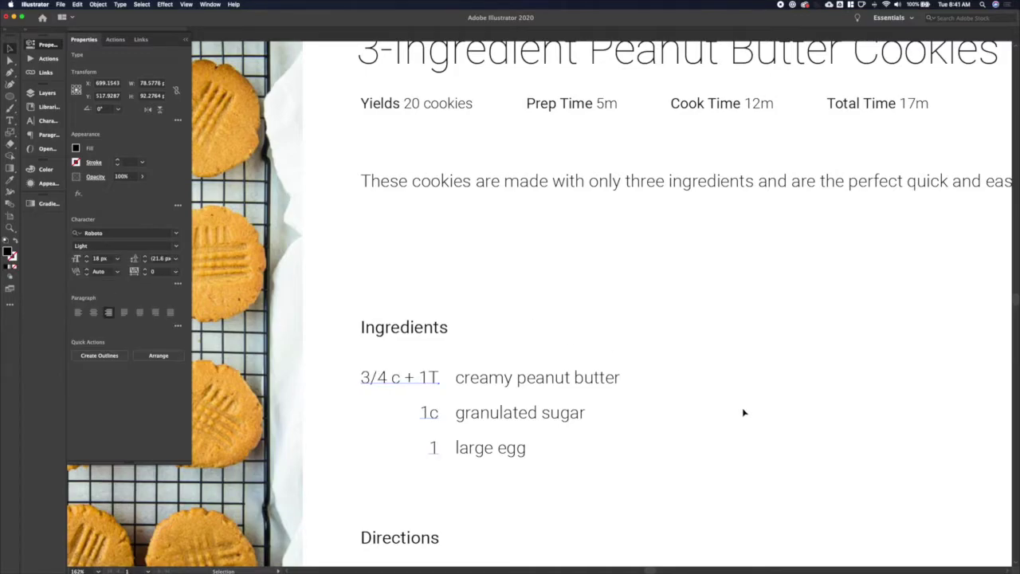
pyautogui.click(743, 410)
# Step: Try a line break before "sheet" in the second direction, then undo it
pyautogui.scroll(-5, 743, 410)
pyautogui.click(603, 412)
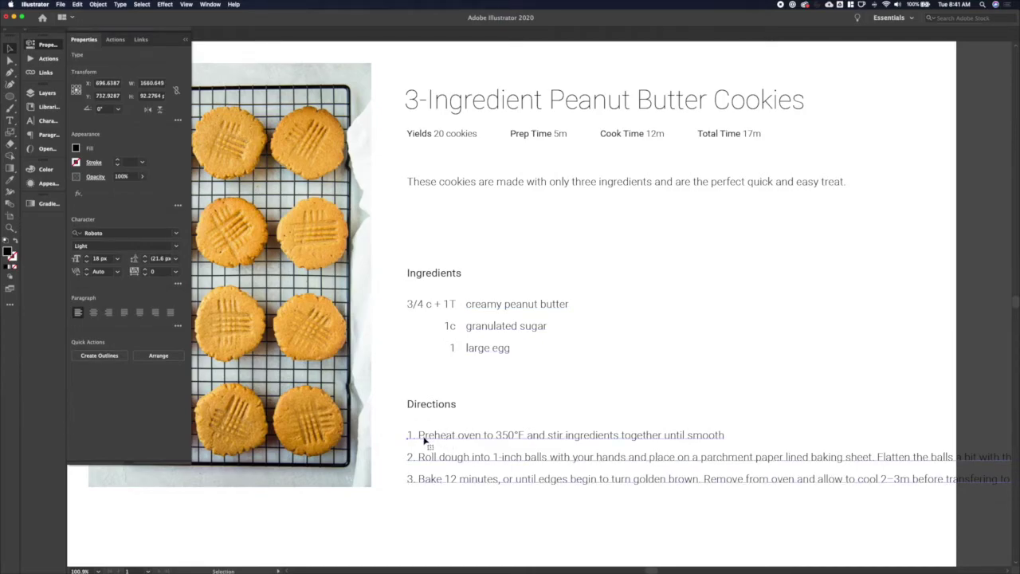
pyautogui.scroll(-2, 423, 439)
pyautogui.press('t')
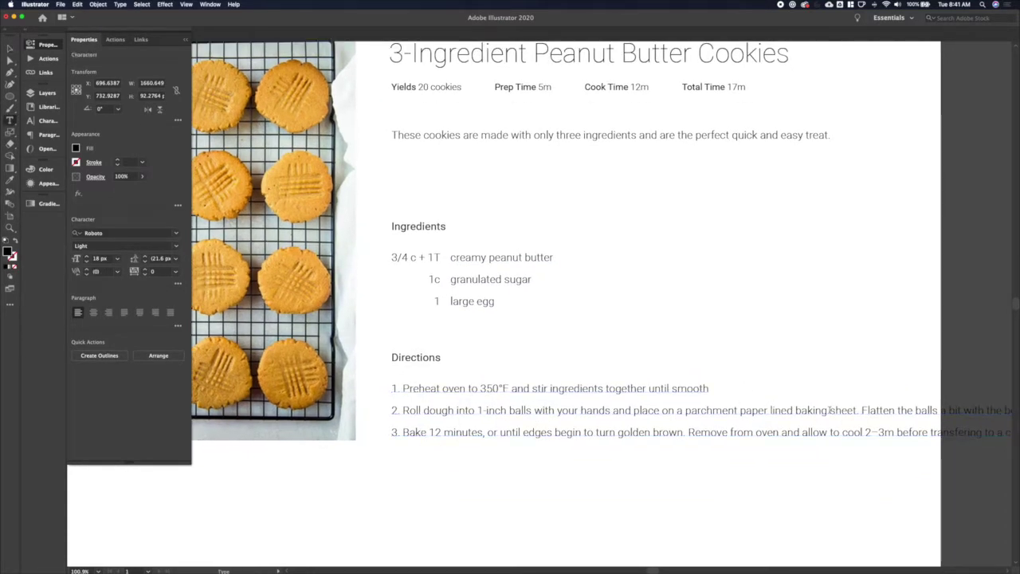
pyautogui.click(829, 409)
pyautogui.press('Return')
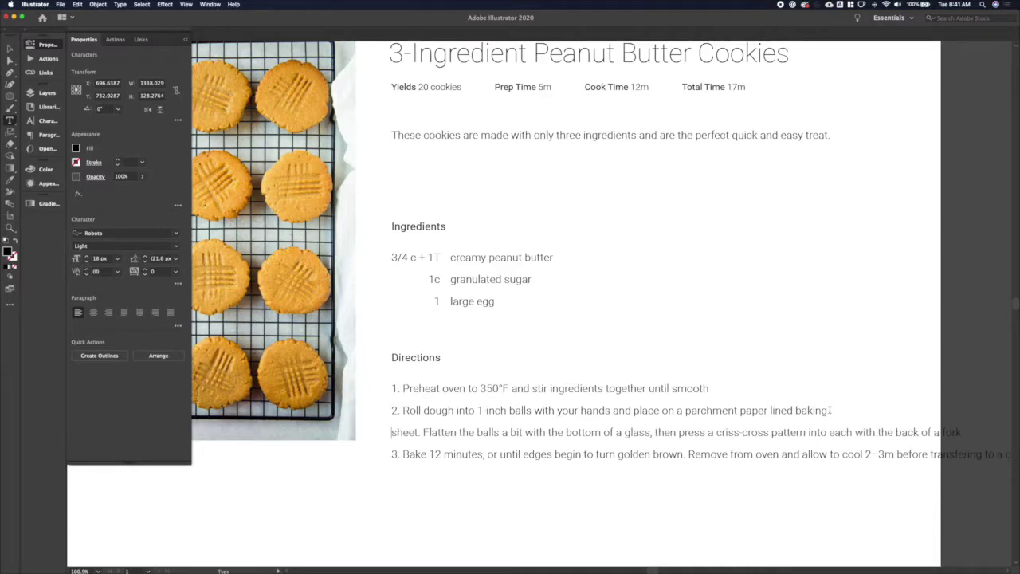
pyautogui.press('BackSpace')
pyautogui.press('BackSpace')
# Step: Remove the step numbers from the start of the three direction lines
pyautogui.moveTo(402, 388); pyautogui.dragTo(390, 411)
pyautogui.press('BackSpace')
pyautogui.press('BackSpace')
pyautogui.click(9, 49)
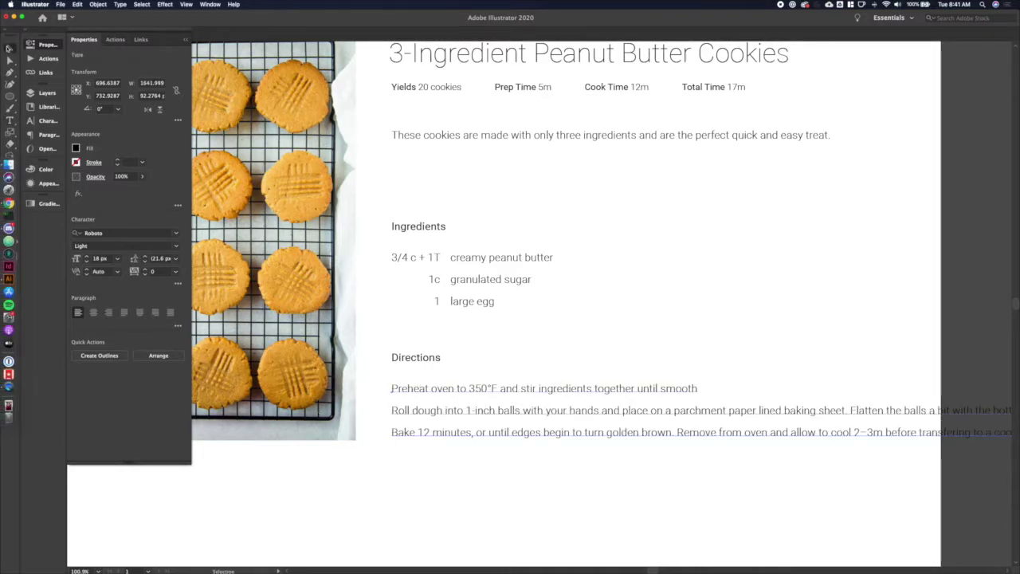
# Step: Indent the direction lines by 30 px and turn a copy before them into a column of step numbers 1., 2. and 3
pyautogui.hotkey('shift', 'Right')
pyautogui.hotkey('shift', 'Right')
pyautogui.hotkey('shift', 'Right')
pyautogui.moveTo(446, 392); pyautogui.dragTo(428, 391)
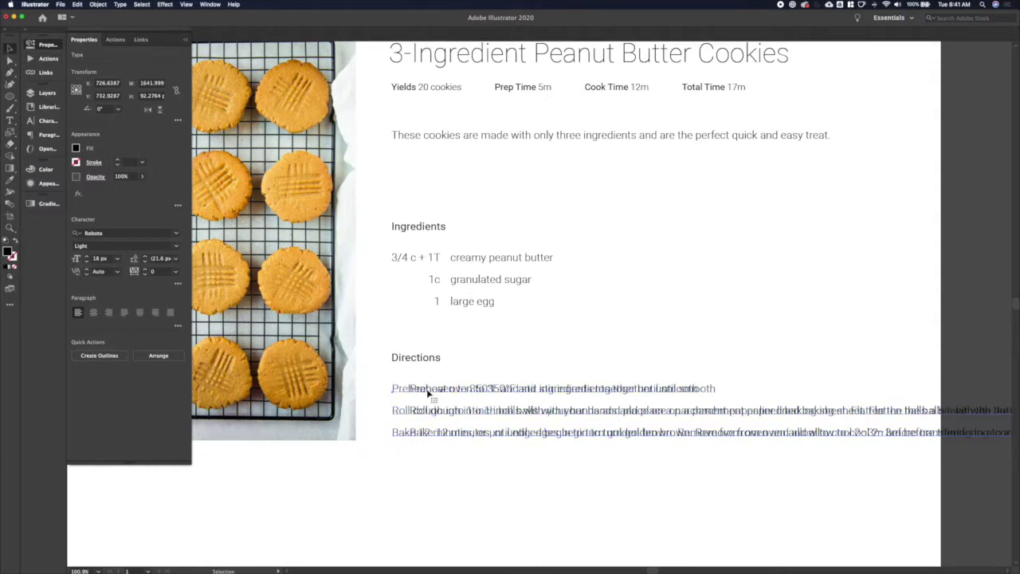
pyautogui.press('t')
pyautogui.click(401, 387)
pyautogui.press('super+a')
pyautogui.write('1.')
pyautogui.press('Return')
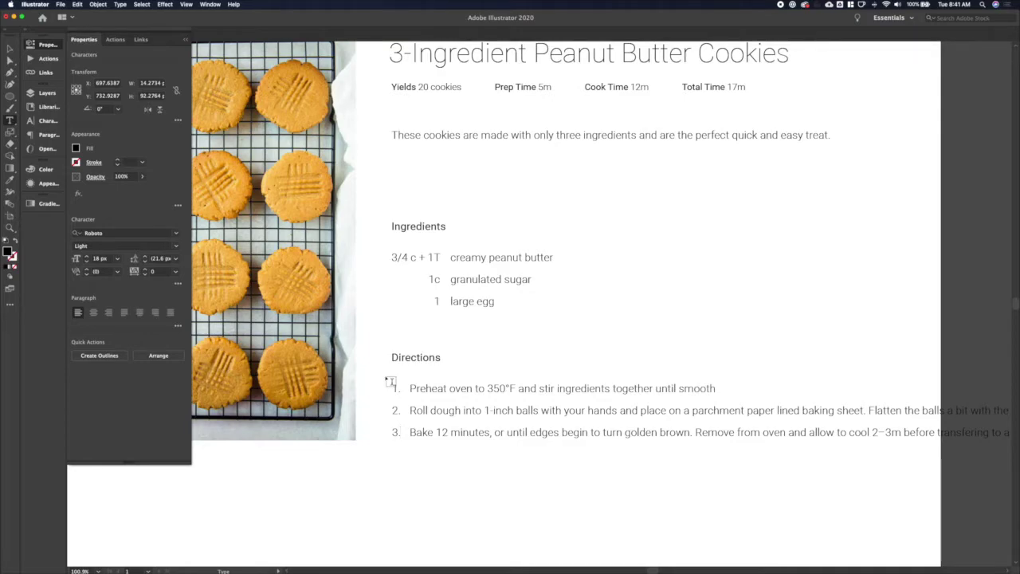
# Step: Try a line break before "sheet" in the second direction, then undo it
pyautogui.click(10, 50)
pyautogui.press('t')
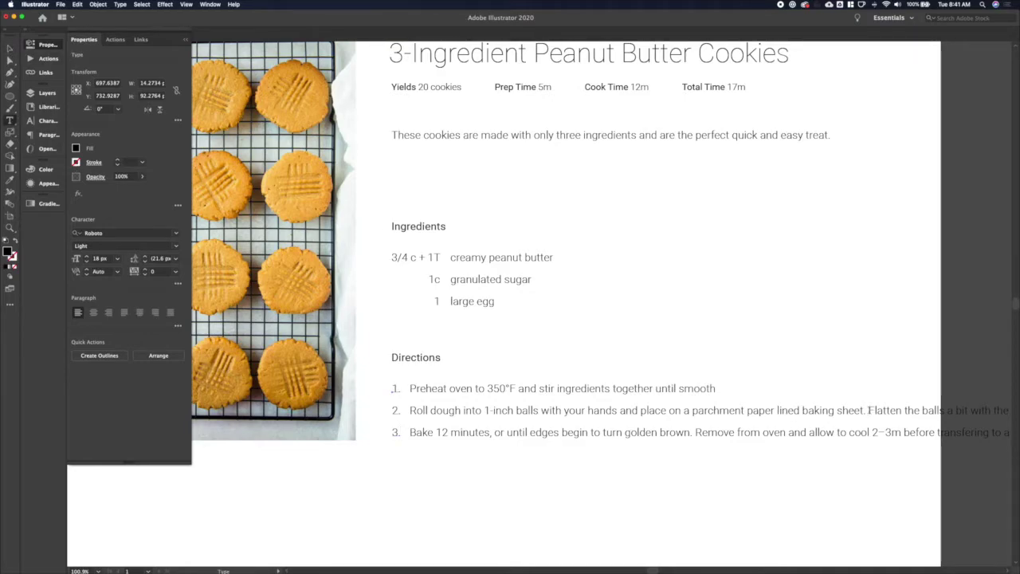
pyautogui.click(837, 409)
pyautogui.press('Return')
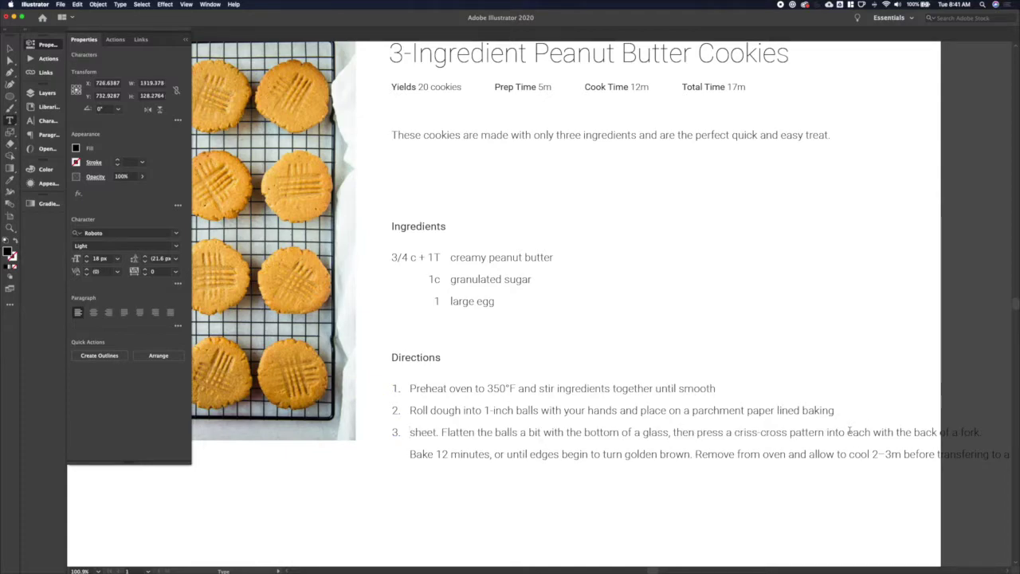
pyautogui.press('super+z')
# Step: Replace the direction and number lines with the directions text pasted into a wrapping text frame about 569 × 207 px under the Directions heading
pyautogui.press('super+x')
pyautogui.click(9, 50)
pyautogui.press('Delete')
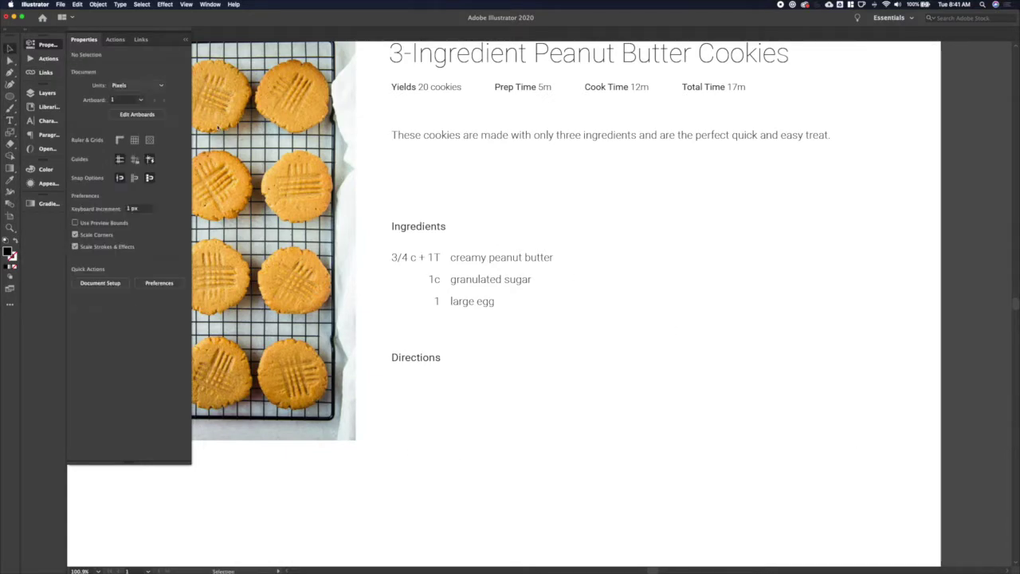
pyautogui.press('t')
pyautogui.moveTo(392, 389); pyautogui.dragTo(737, 515)
pyautogui.press('super+v')
pyautogui.press('Escape')
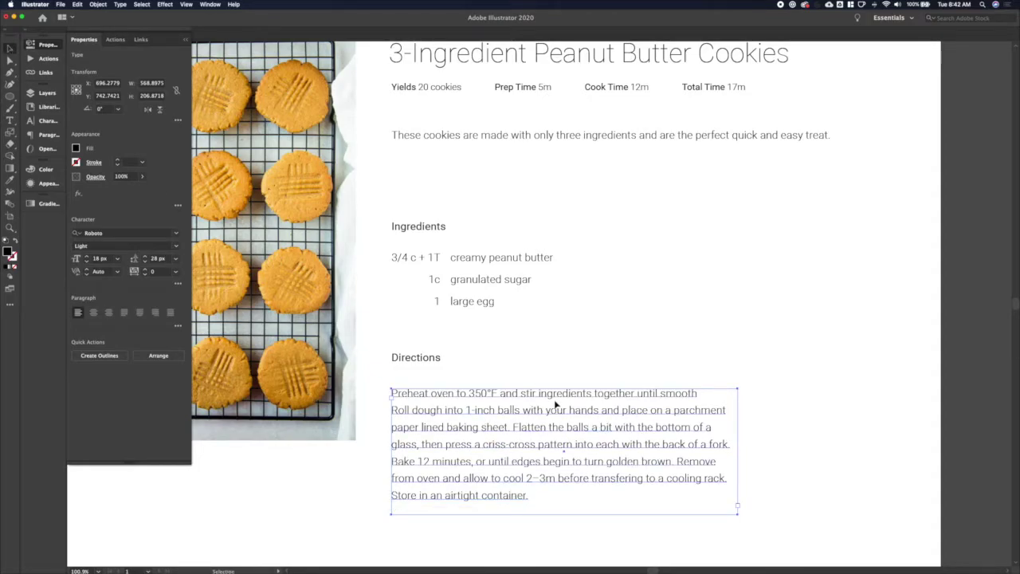
# Step: Set the leading of the directions text to 36 px
pyautogui.hotkey('alt', 'Down')
pyautogui.hotkey('alt', 'Down')
pyautogui.hotkey('alt', 'Down')
pyautogui.hotkey('alt', 'Down')
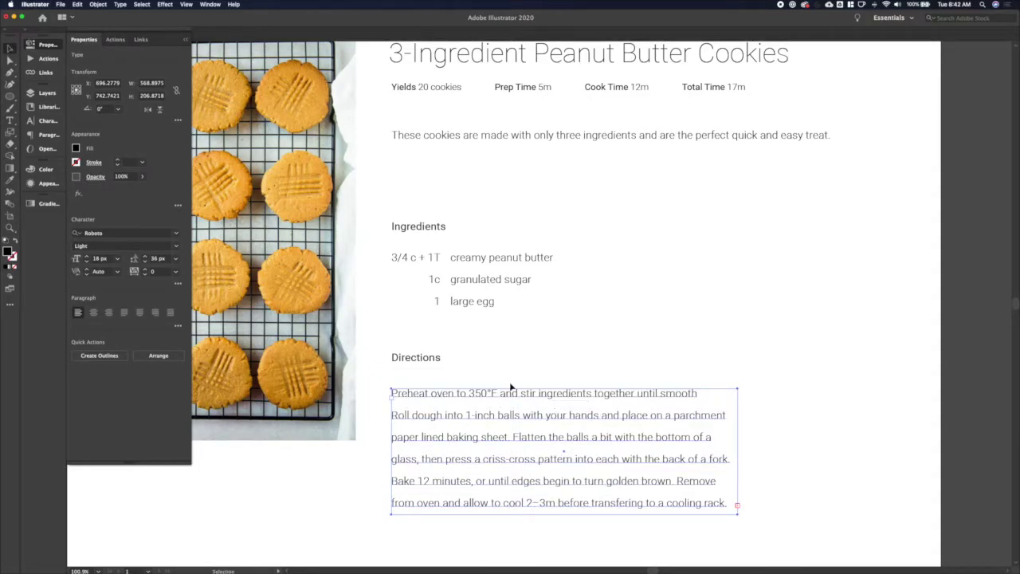
# Step: Duplicate the directions text frame sideways and replace the original's text with the step numbers 1., 2. and 3
pyautogui.moveTo(505, 394); pyautogui.dragTo(535, 396)
pyautogui.doubleClick(428, 393)
pyautogui.press('super+a')
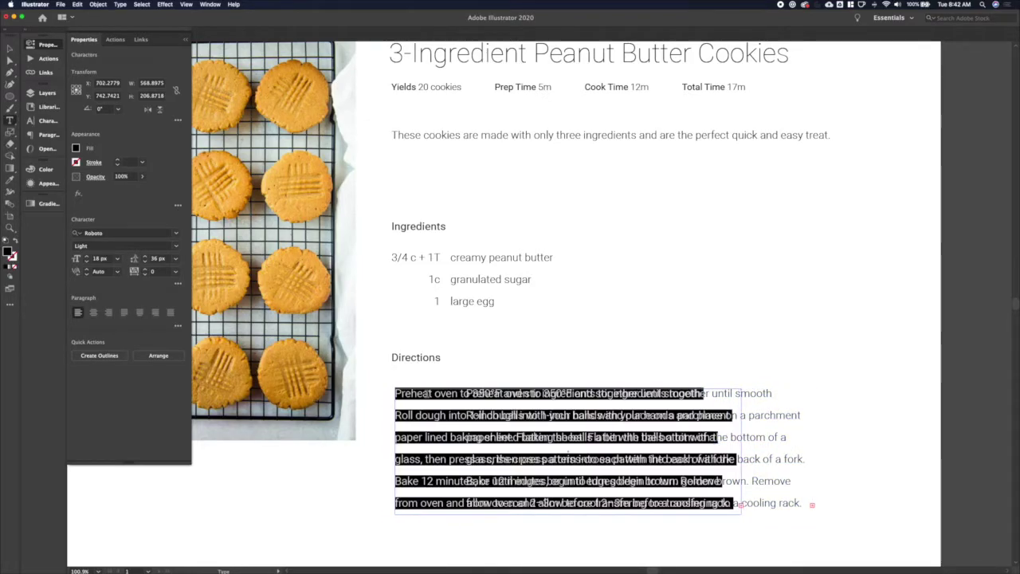
pyautogui.press('Left')
pyautogui.write('1.')
pyautogui.press('Tab')
# Step: Narrow the step numbers frame to about 31 px wide and move the directions text frame beside it
pyautogui.click(9, 48)
pyautogui.press('a')
pyautogui.click(740, 388)
pyautogui.keyDown('shift'); pyautogui.click(740, 514); pyautogui.keyUp('shift')
pyautogui.moveTo(741, 515); pyautogui.dragTo(414, 508)
pyautogui.moveTo(715, 448); pyautogui.dragTo(661, 447)
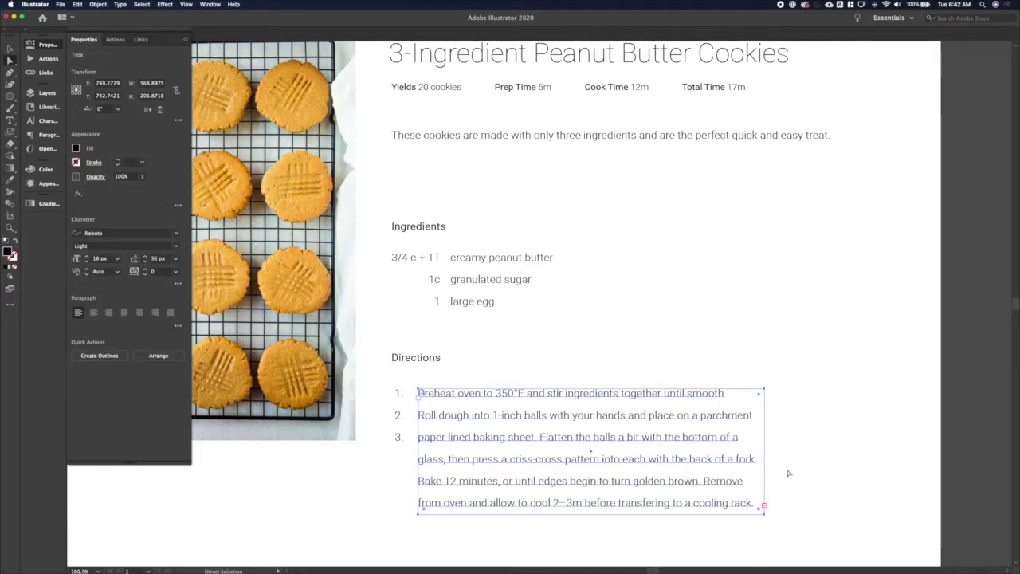
# Step: Enlarge the directions text frame to about 690 px wide and 365 px high
pyautogui.click(764, 390)
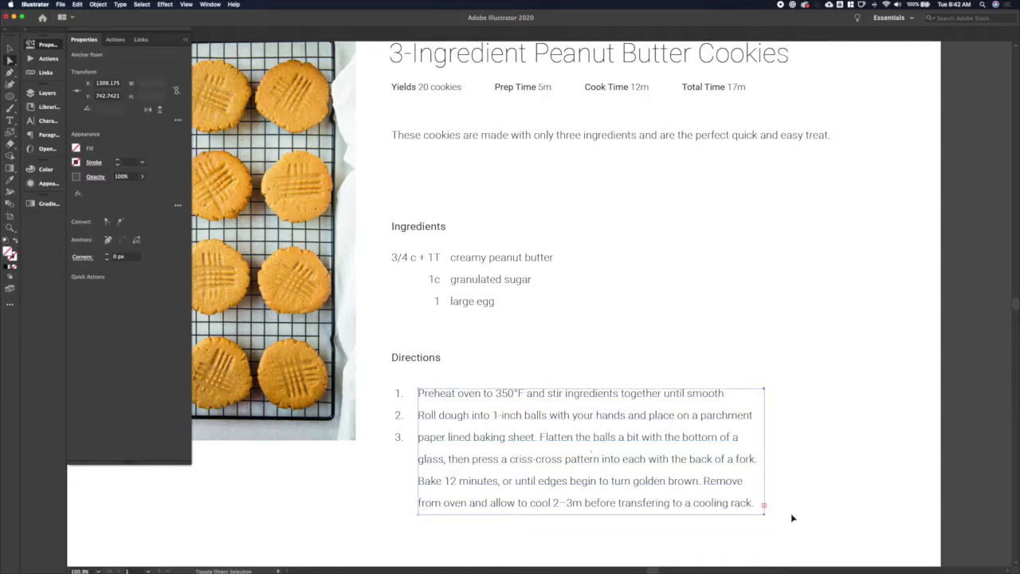
pyautogui.moveTo(792, 517); pyautogui.dragTo(838, 513)
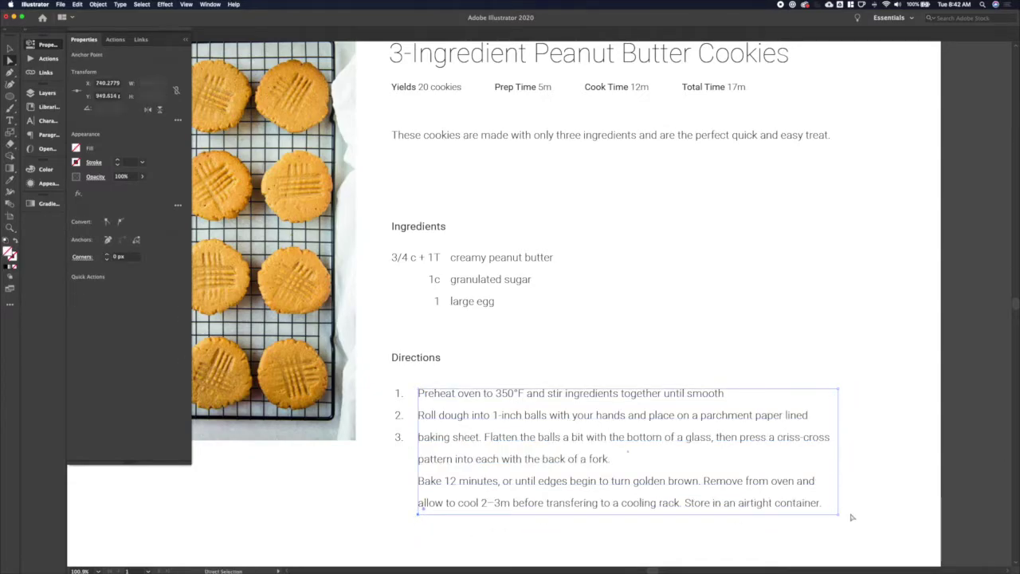
pyautogui.scroll(-3, 837, 562)
pyautogui.moveTo(841, 424); pyautogui.dragTo(838, 512)
# Step: Add space before each paragraph of the directions text to separate the three steps
pyautogui.press('t')
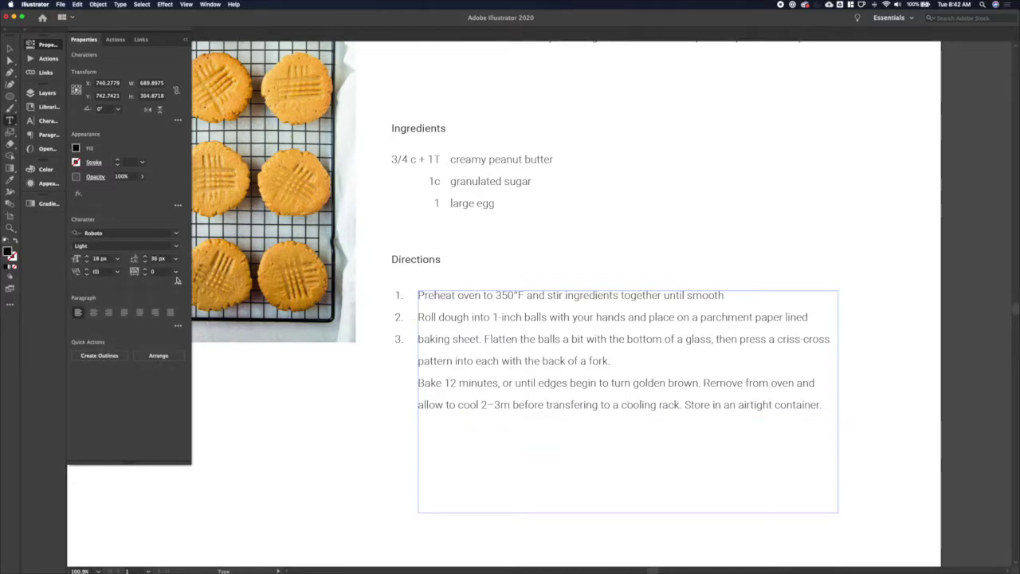
pyautogui.click(177, 326)
pyautogui.press('super+a')
pyautogui.click(178, 325)
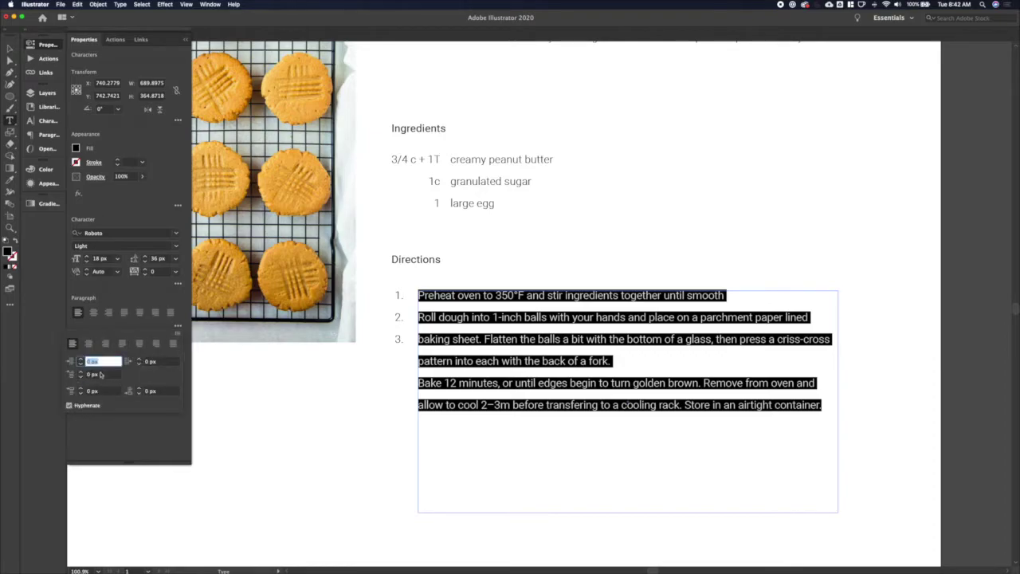
pyautogui.click(79, 388)
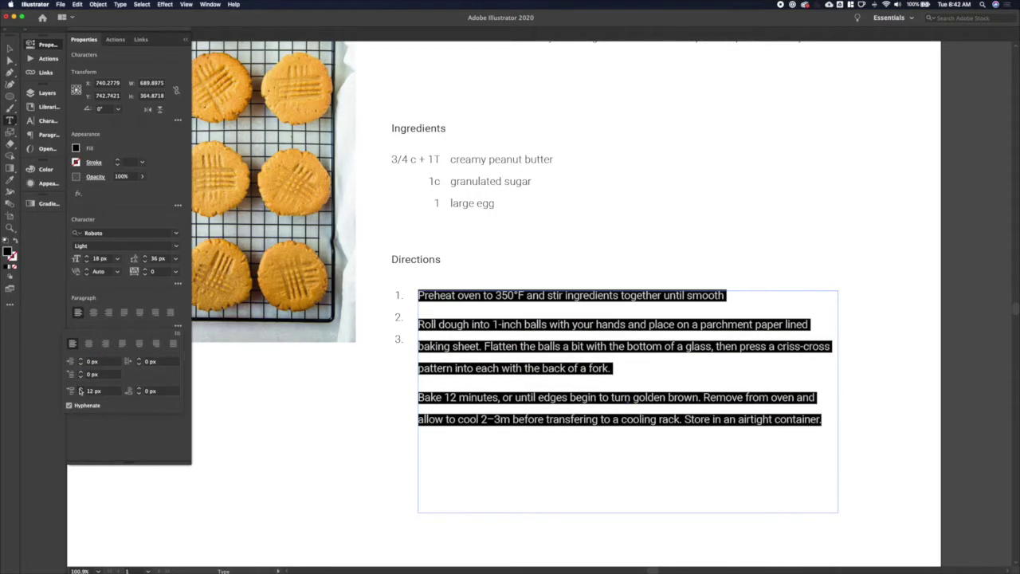
pyautogui.click(80, 389)
pyautogui.keyDown('shift'); pyautogui.click(80, 389); pyautogui.keyUp('shift')
# Step: Apply the same space before paragraphs to the step numbers and lower number 3 beside the third direction
pyautogui.click(398, 299)
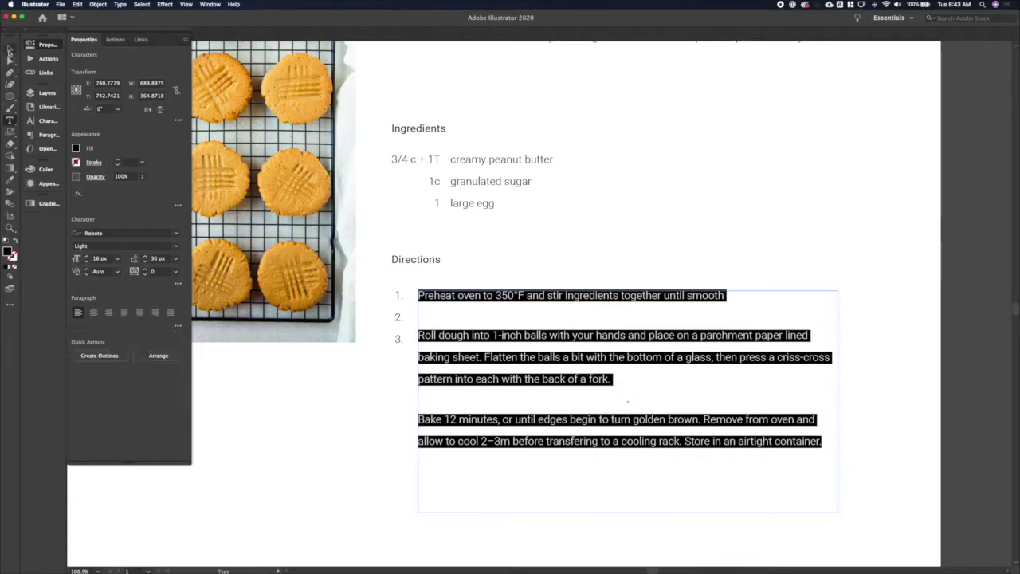
pyautogui.click(397, 305)
pyautogui.press('super+a')
pyautogui.click(177, 325)
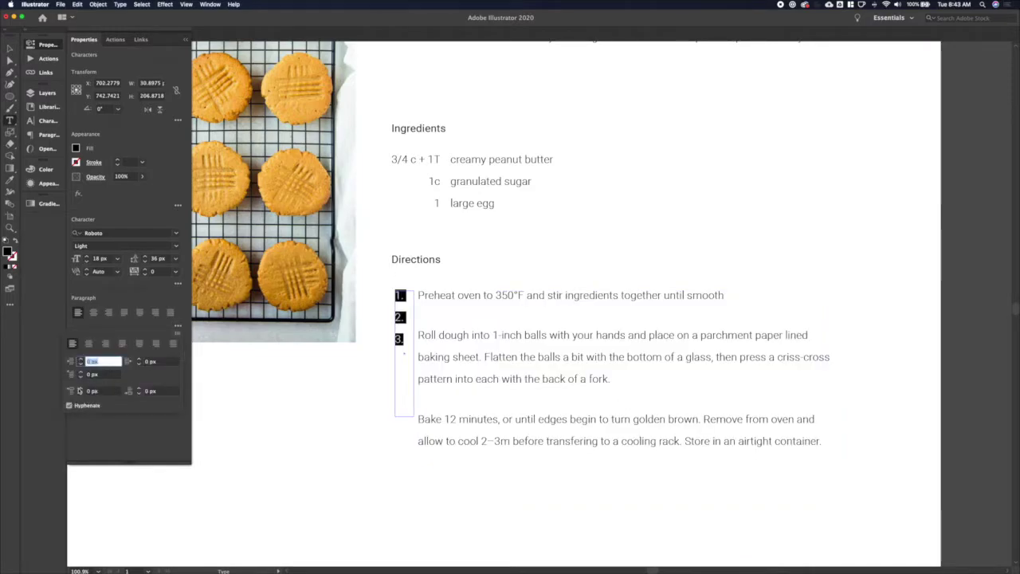
pyautogui.keyDown('shift'); pyautogui.click(79, 389); pyautogui.keyUp('shift')
pyautogui.keyDown('shift'); pyautogui.click(80, 389); pyautogui.keyUp('shift')
pyautogui.moveTo(80, 390); pyautogui.dragTo(80, 391)
pyautogui.click(402, 296)
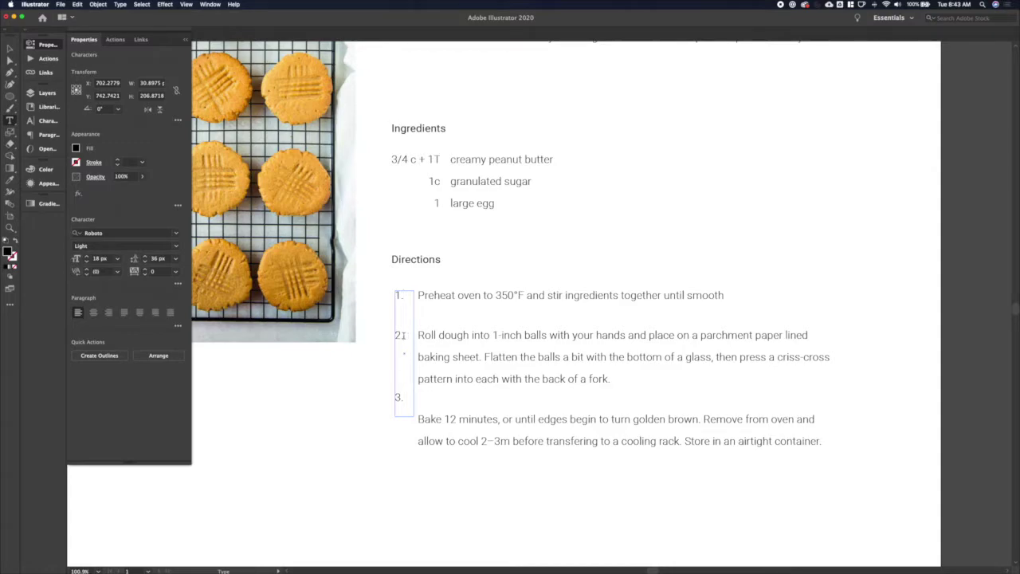
pyautogui.keyDown('super'); pyautogui.click(381, 559); pyautogui.keyUp('super')
# Step: Extend the step numbers frame downward to about 267 px high so it has room for number 3
pyautogui.press('a')
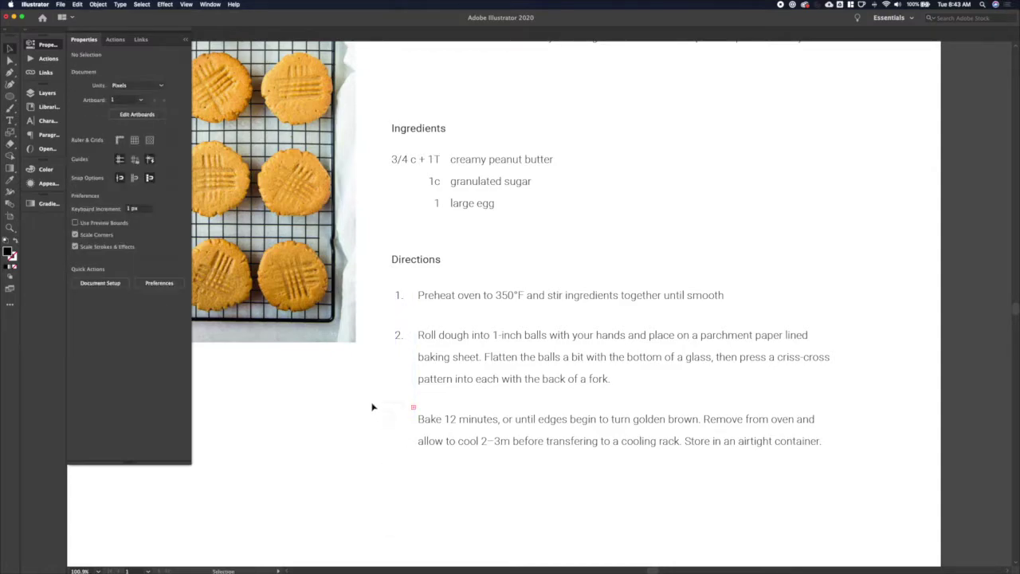
pyautogui.click(395, 417)
pyautogui.click(395, 417)
pyautogui.keyDown('shift'); pyautogui.click(414, 417); pyautogui.keyUp('shift')
pyautogui.hotkey('shift', 'Down')
pyautogui.hotkey('shift', 'Down')
pyautogui.hotkey('shift', 'Down')
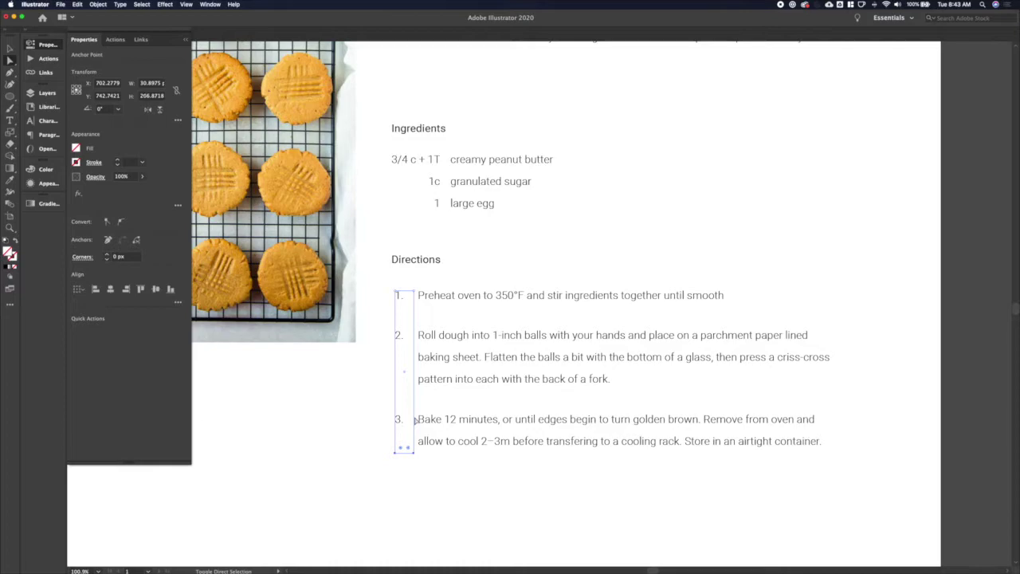
pyautogui.click(377, 494)
# Step: Move the directions text frame 10 px left and left-align the step numbers frame with the Directions heading
pyautogui.press('v')
pyautogui.click(451, 415)
pyautogui.hotkey('shift', 'Left')
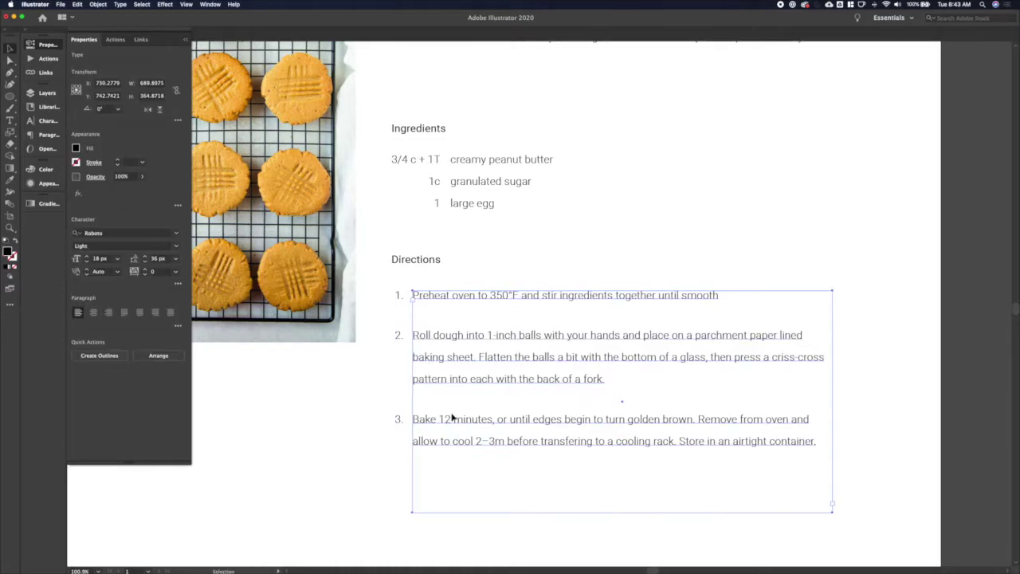
pyautogui.click(387, 390)
pyautogui.click(399, 430)
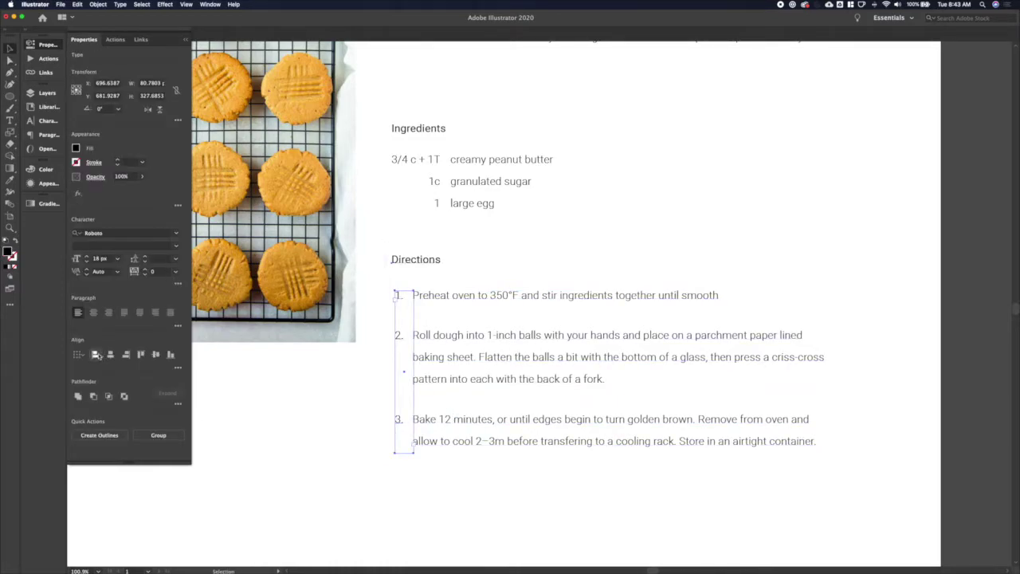
pyautogui.click(353, 444)
# Step: Move the whole Ingredients and Directions sections up 50 px towards the intro sentence
pyautogui.press('super+0')
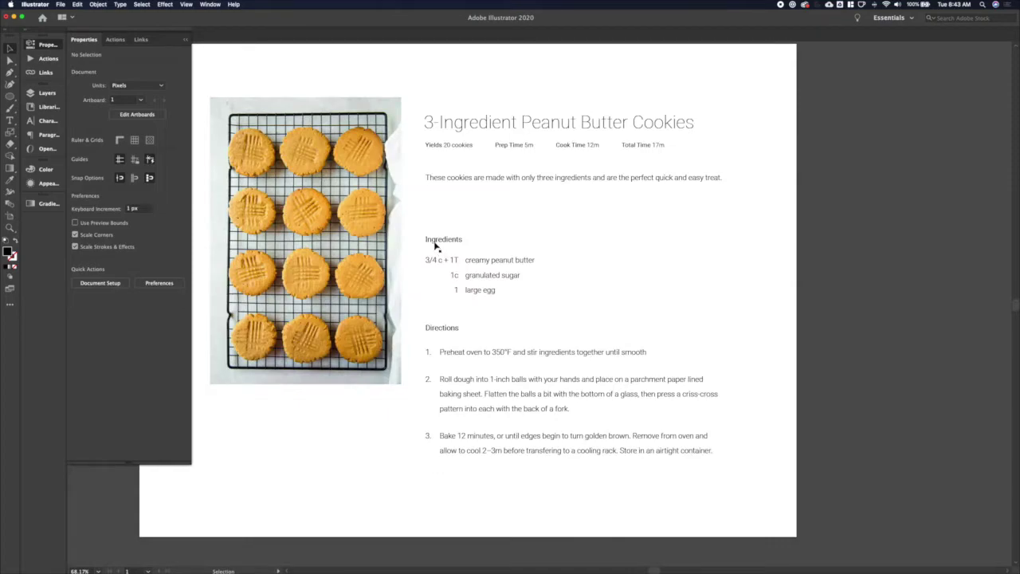
pyautogui.moveTo(417, 221); pyautogui.dragTo(518, 470)
pyautogui.hotkey('shift', 'Up')
pyautogui.hotkey('shift', 'Up')
pyautogui.hotkey('shift', 'Up')
pyautogui.hotkey('shift', 'Up')
pyautogui.hotkey('shift', 'Up')
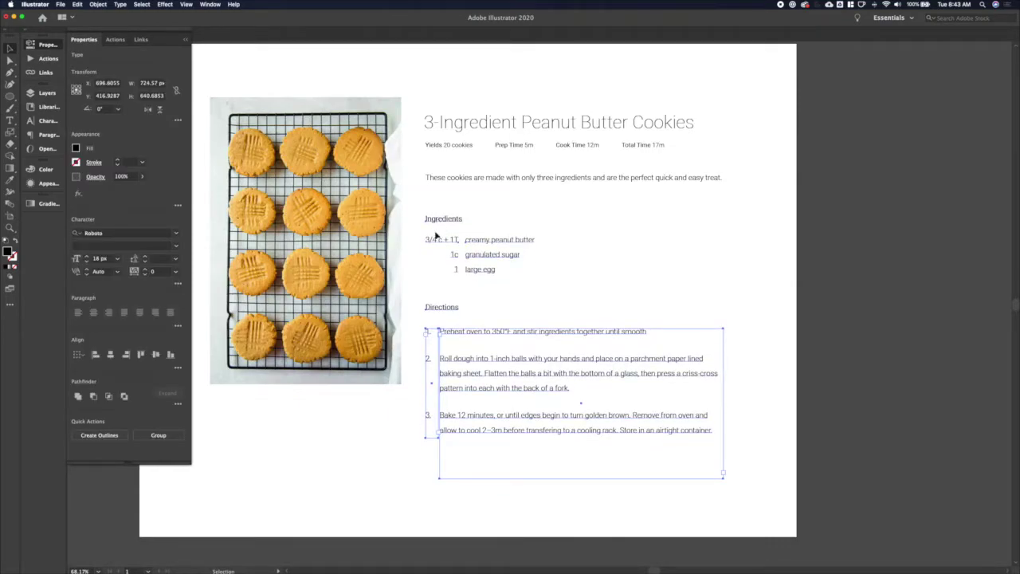
# Step: Move the Directions and Ingredients headings down 10 px each, closer to their own text
pyautogui.click(425, 294)
pyautogui.moveTo(436, 305); pyautogui.dragTo(435, 310)
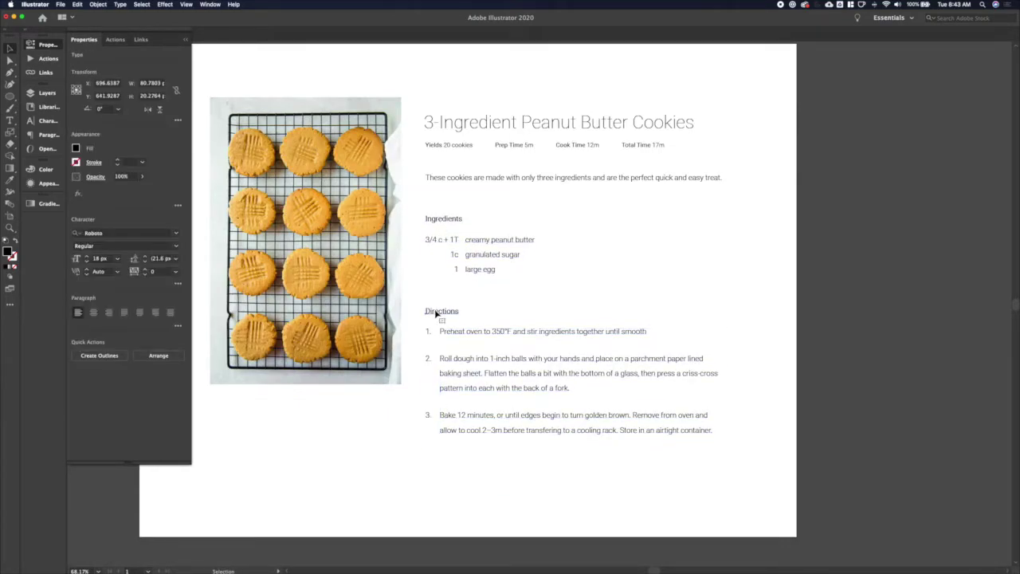
pyautogui.press('shift+super+a')
pyautogui.click(433, 221)
pyautogui.hotkey('shift', 'Down')
# Step: Move the Ingredients and Directions sections together up another 40 px
pyautogui.moveTo(424, 203); pyautogui.dragTo(555, 419)
pyautogui.hotkey('shift', 'Up')
pyautogui.hotkey('shift', 'Up')
pyautogui.hotkey('shift', 'Up')
pyautogui.hotkey('shift', 'Up')
# Step: Group the Directions heading, step numbers and text, and move the group up 22 px closer to the ingredients
pyautogui.click(483, 375)
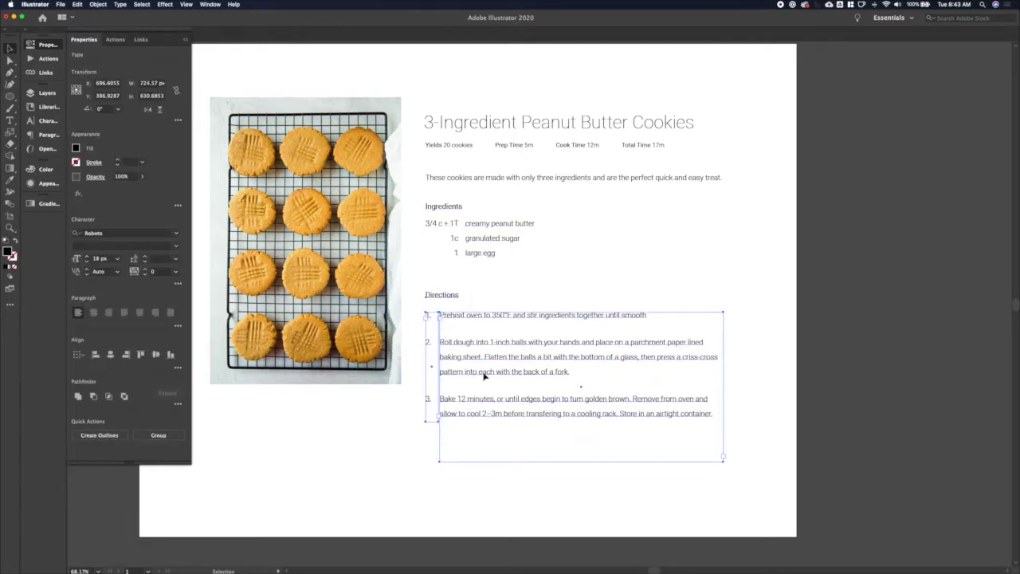
pyautogui.hotkey('shift', 'Up')
pyautogui.hotkey('shift', 'Up')
pyautogui.press('Up')
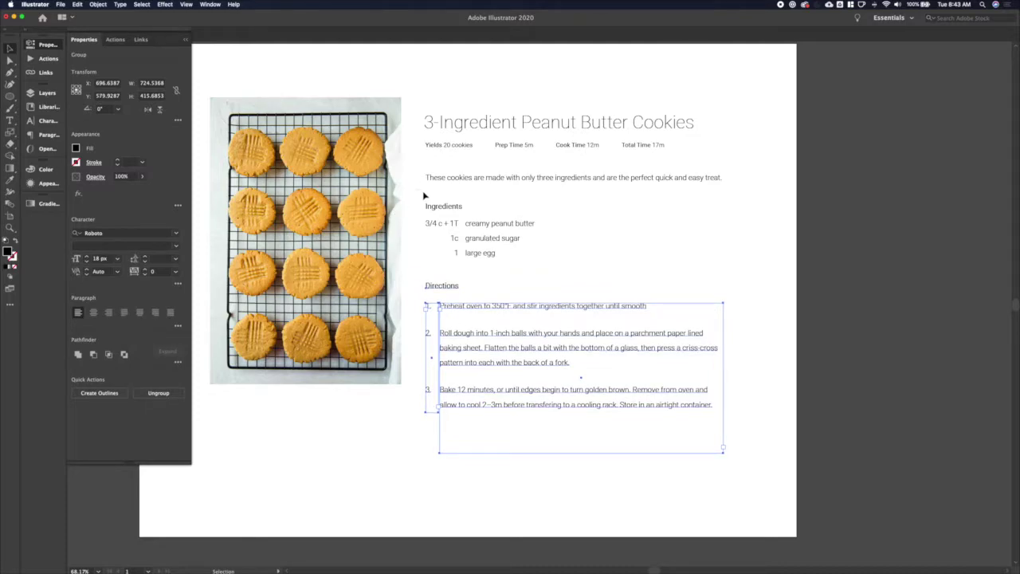
pyautogui.click(424, 196)
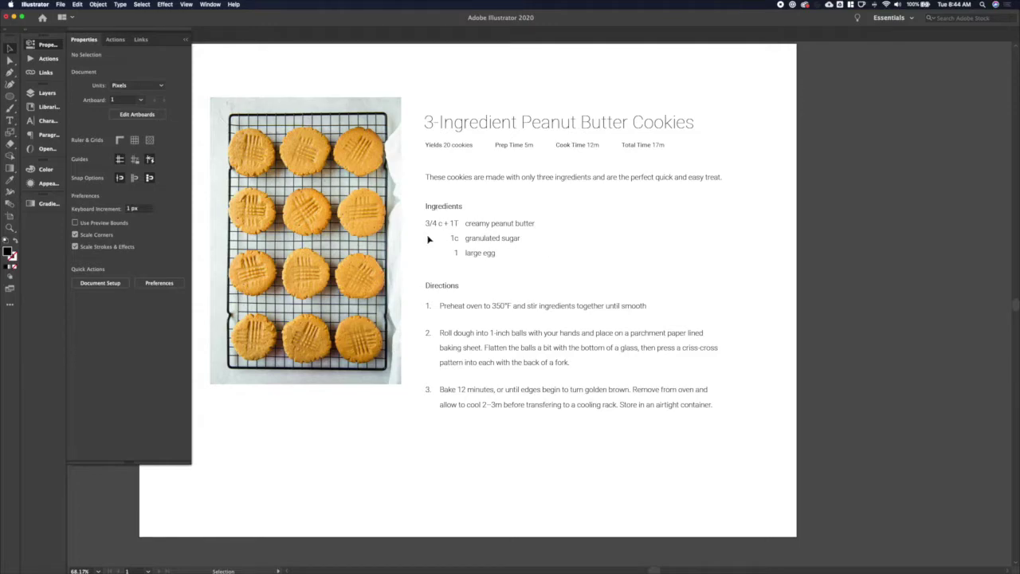
# Step: Move the Ingredients and Directions sections down 30 px to leave more room below the intro sentence
pyautogui.scroll(1, 454, 256)
pyautogui.hscroll(-1, 454, 256)
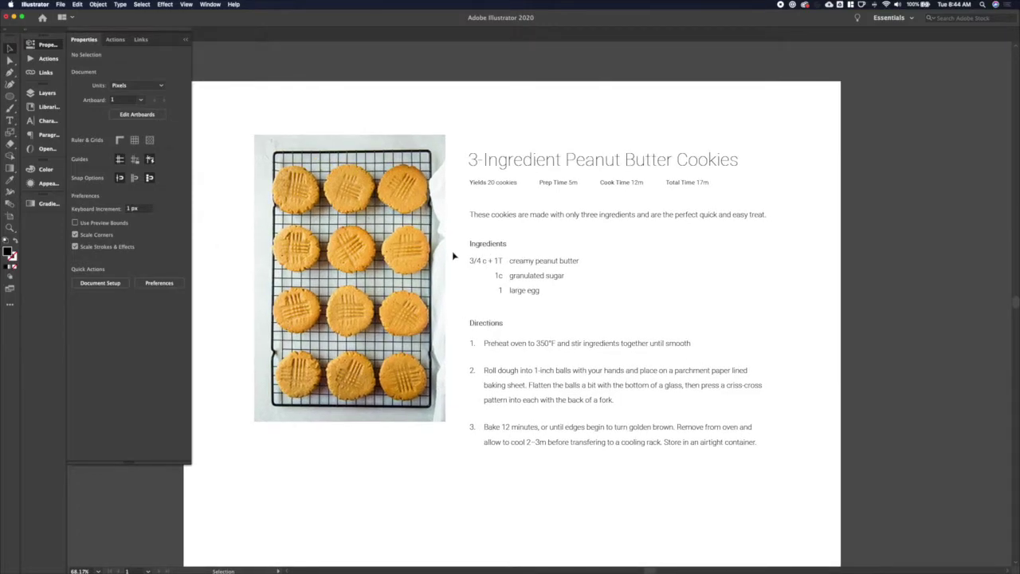
pyautogui.click(563, 424)
pyautogui.hotkey('shift', 'Down')
pyautogui.hotkey('shift', 'Down')
pyautogui.hotkey('shift', 'Down')
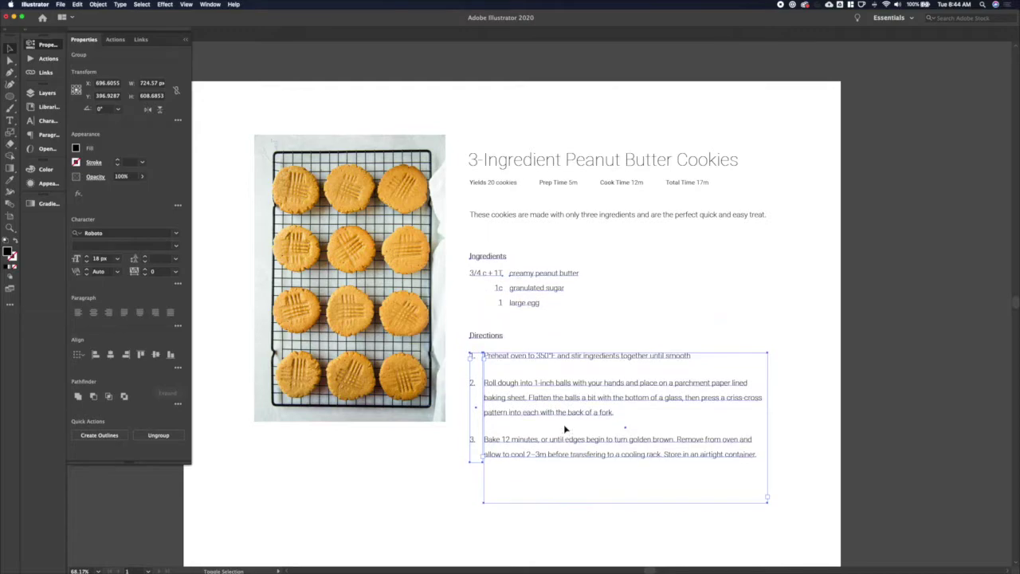
# Step: Move the Directions section down 40 px away from the ingredients list
pyautogui.press('super+shift+g')
pyautogui.click(528, 438)
pyautogui.hotkey('shift', 'Down')
pyautogui.hotkey('shift', 'Down')
pyautogui.hotkey('shift', 'Down')
pyautogui.hotkey('shift', 'Down')
pyautogui.click(480, 325)
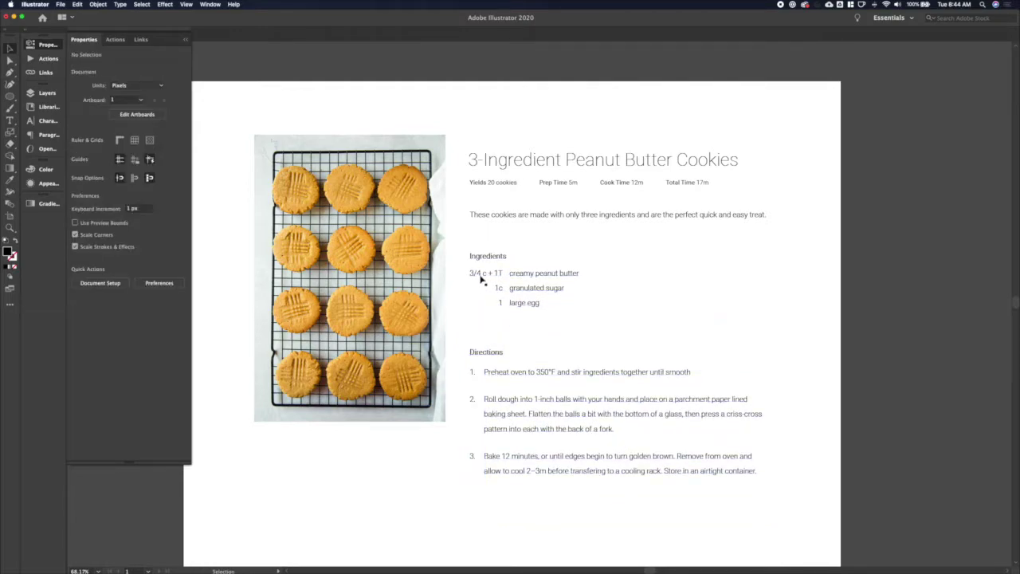
# Step: Draw a horizontal divider line about 70 px long above the Ingredients heading, with a 2 px gray stroke
pyautogui.press('\\')
pyautogui.moveTo(498, 237); pyautogui.dragTo(500, 237)
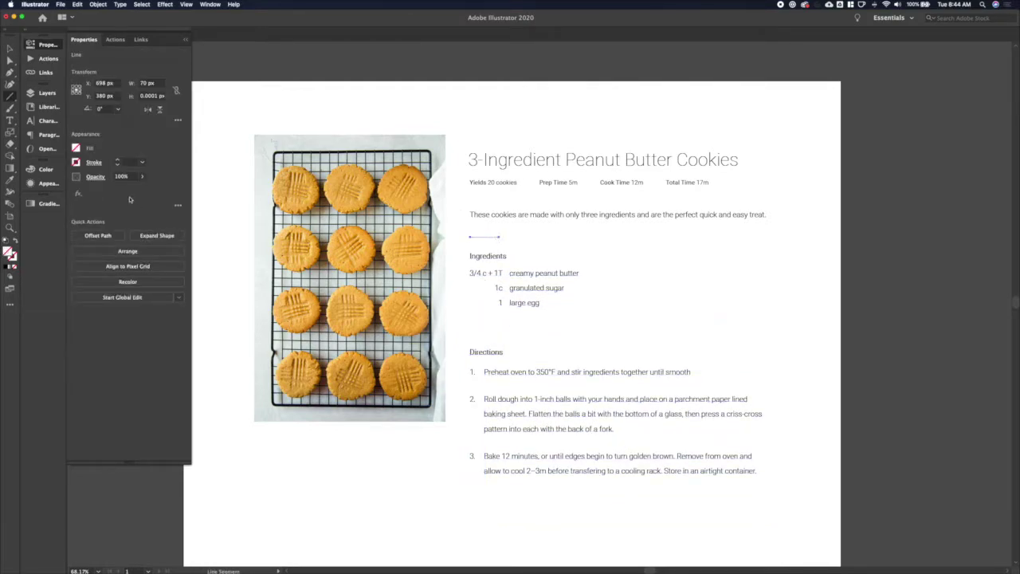
pyautogui.click(118, 162)
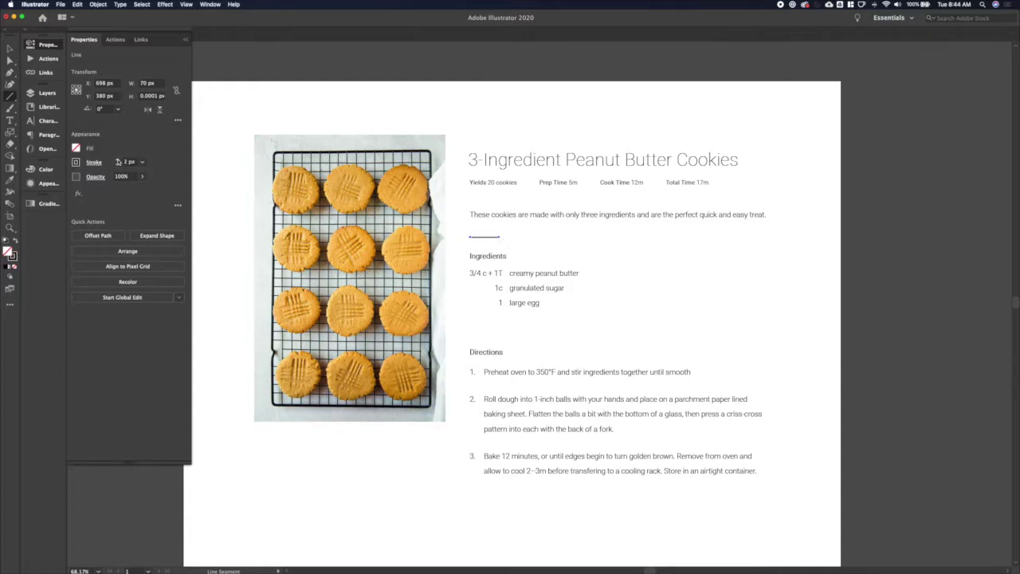
pyautogui.click(76, 162)
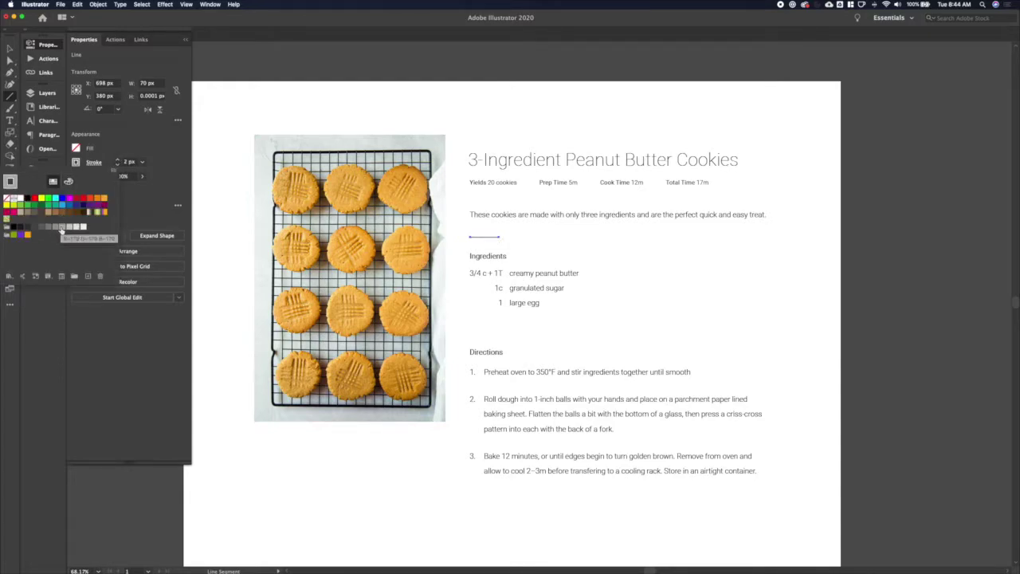
pyautogui.click(61, 228)
pyautogui.click(529, 238)
pyautogui.click(31, 130)
pyautogui.press('v')
pyautogui.click(503, 241)
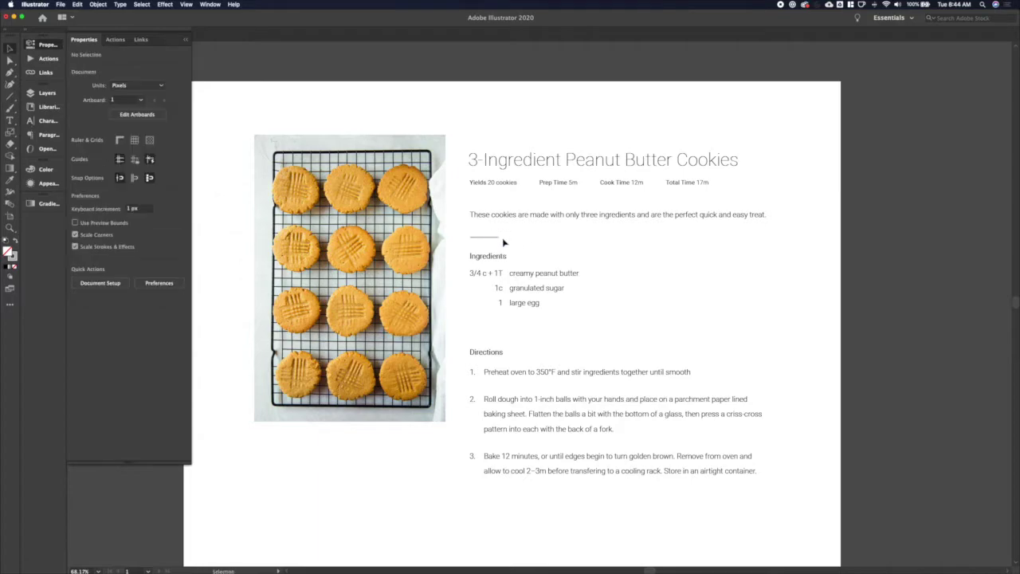
# Step: Shorten the divider line above the Ingredients heading to 50 px and set its stroke weight to 4 px
pyautogui.click(494, 239)
pyautogui.scroll(5, 495, 239)
pyautogui.press('a')
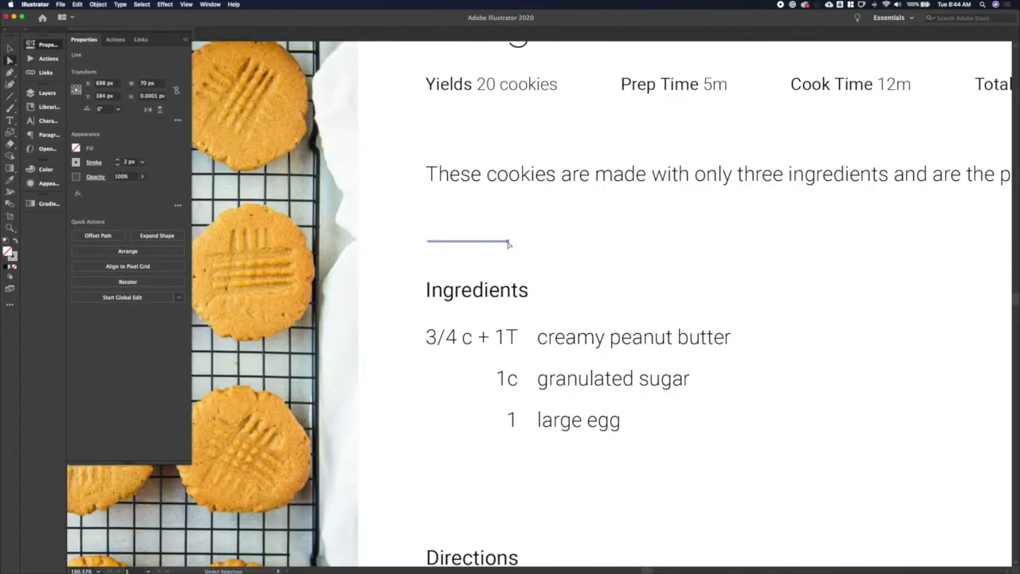
pyautogui.click(117, 159)
pyautogui.click(117, 159)
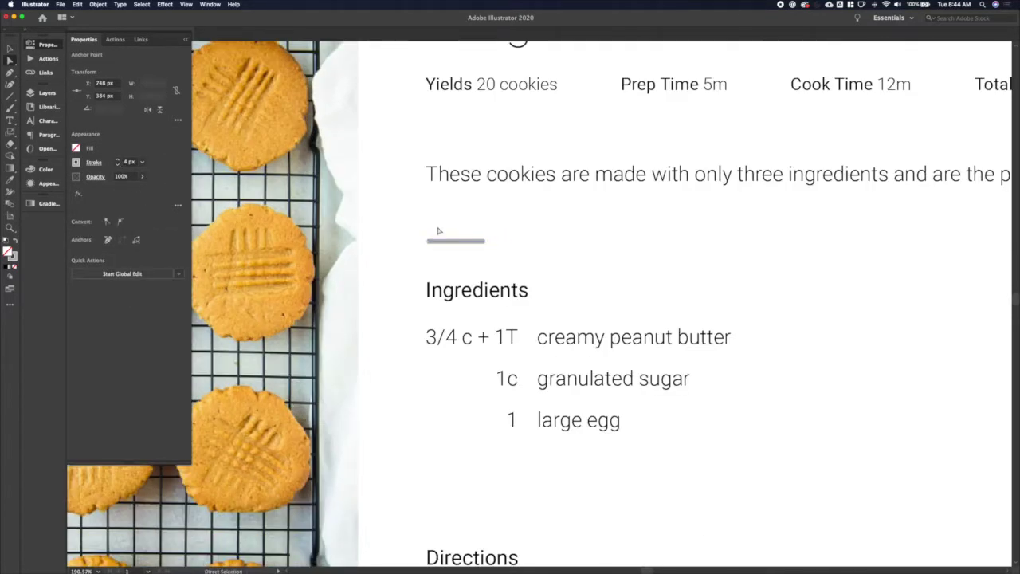
# Step: Duplicate the divider line 240 px straight down so a matching copy sits above the Directions heading
pyautogui.press('v')
pyautogui.click(439, 231)
pyautogui.moveTo(444, 260); pyautogui.dragTo(443, 518)
pyautogui.moveTo(407, 222); pyautogui.dragTo(451, 566)
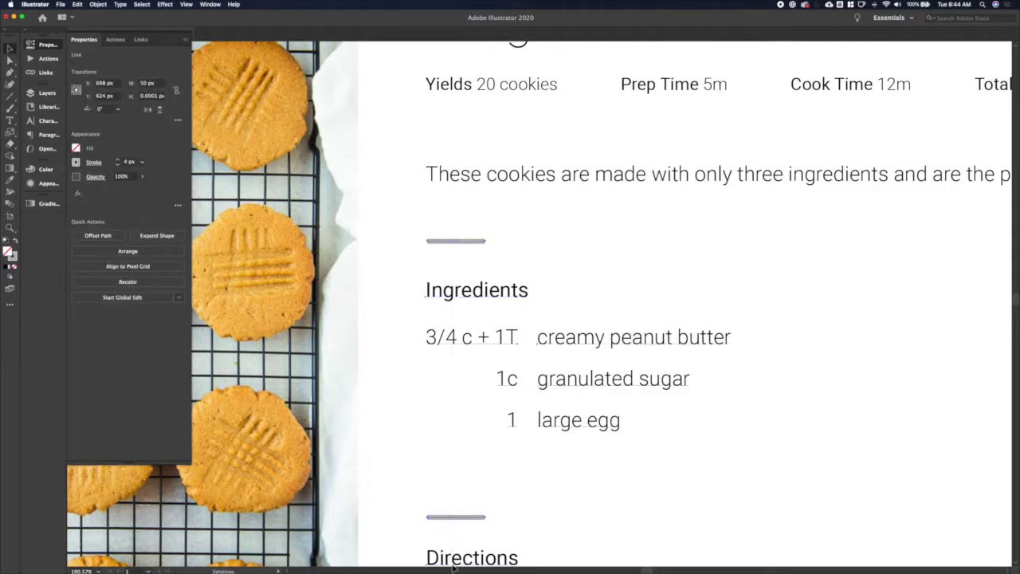
pyautogui.click(419, 264)
pyautogui.scroll(-3, 428, 257)
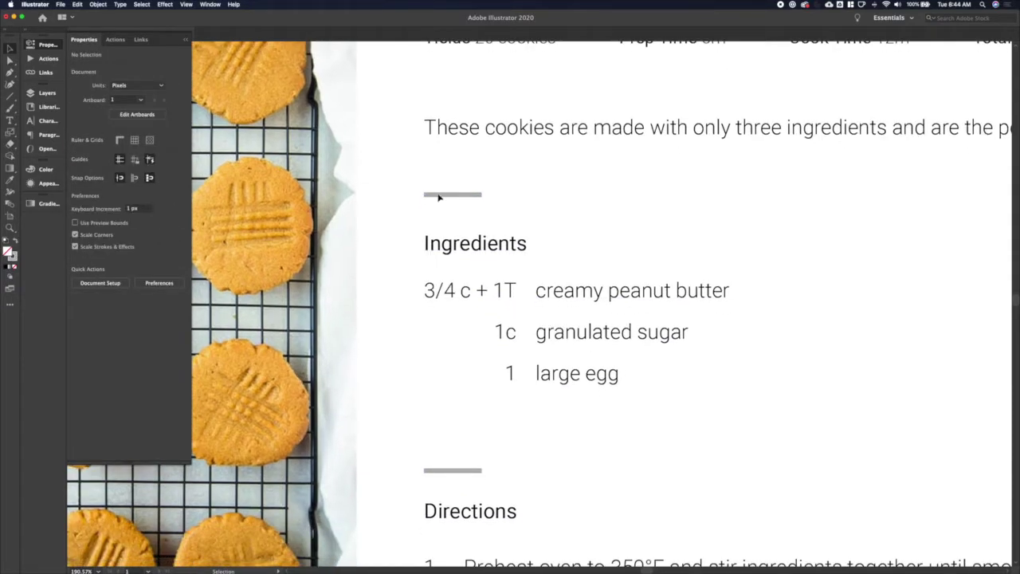
# Step: Move both divider lines down 10 px, closer to the Ingredients and Directions headings
pyautogui.click(435, 196)
pyautogui.hotkey('shift', 'Down')
pyautogui.click(435, 474)
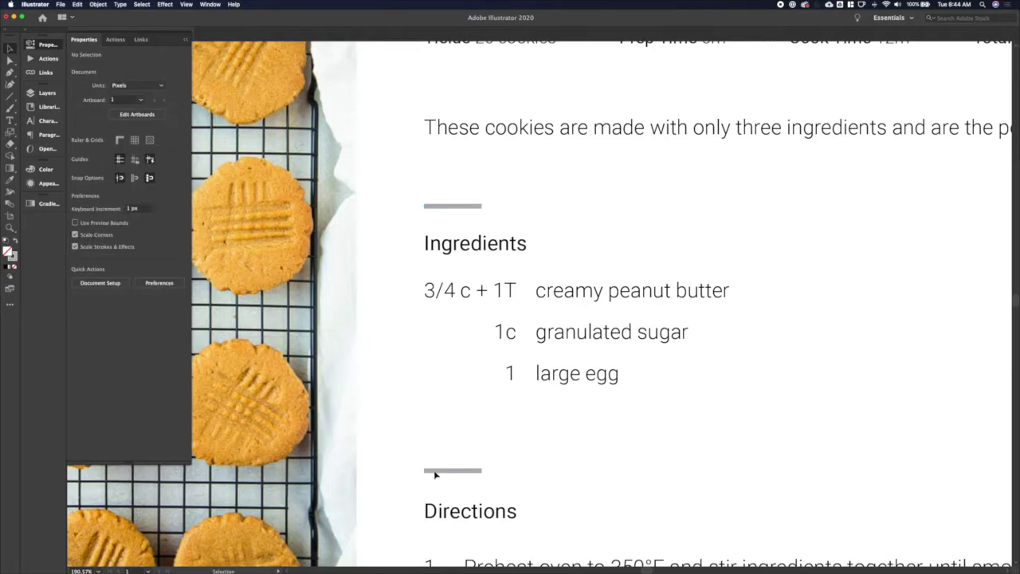
pyautogui.click(435, 471)
pyautogui.hotkey('shift', 'Down')
pyautogui.click(413, 456)
pyautogui.scroll(-8, 413, 457)
pyautogui.scroll(-4, 414, 458)
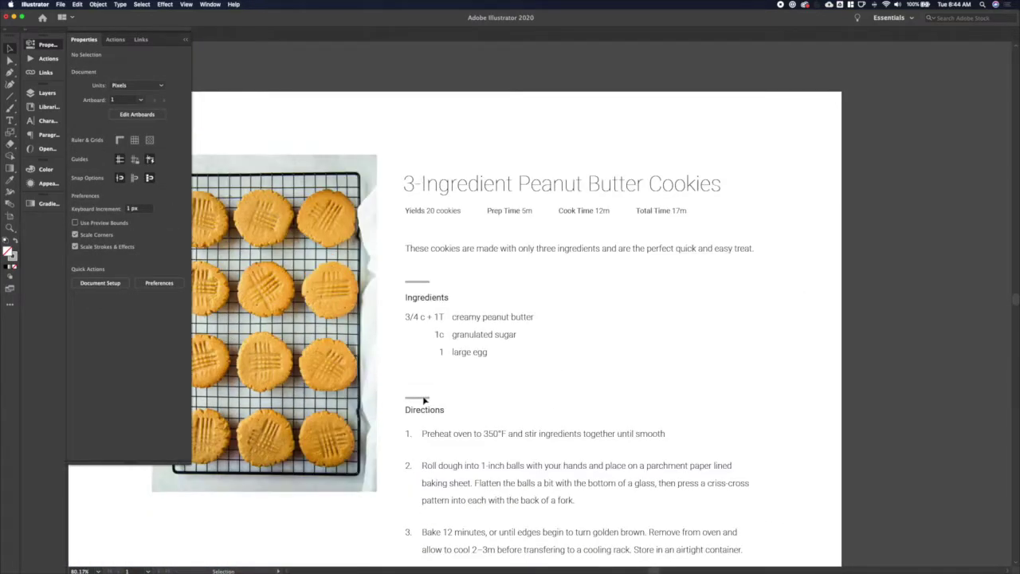
# Step: Move the Directions divider line down 30 px and raise the Directions heading so the line sits beneath it
pyautogui.click(423, 419)
pyautogui.press('a')
pyautogui.click(416, 398)
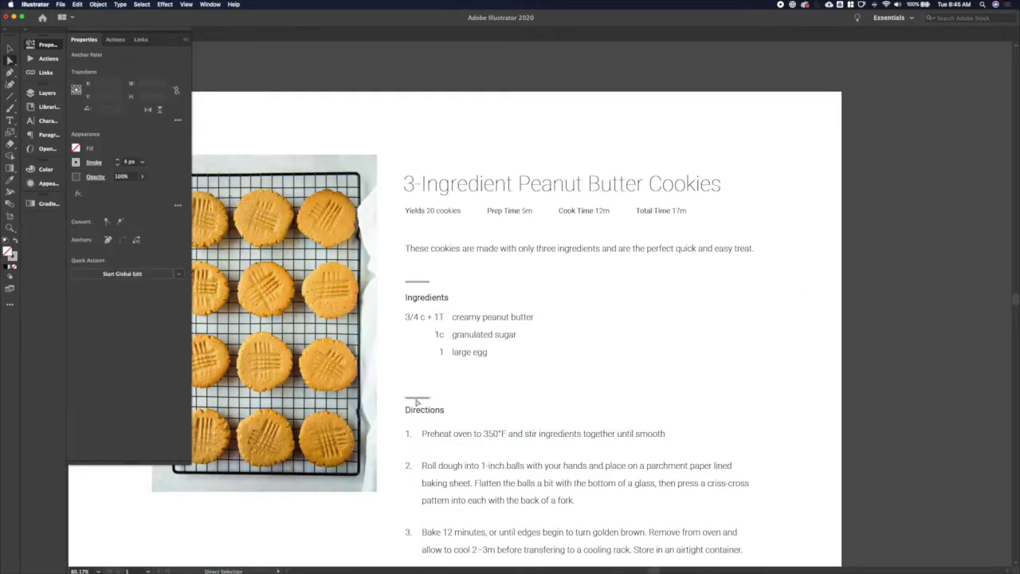
pyautogui.hotkey('shift', 'Down')
pyautogui.hotkey('shift', 'Down')
pyautogui.hotkey('shift', 'Down')
pyautogui.click(442, 410)
pyautogui.hotkey('shift', 'Up')
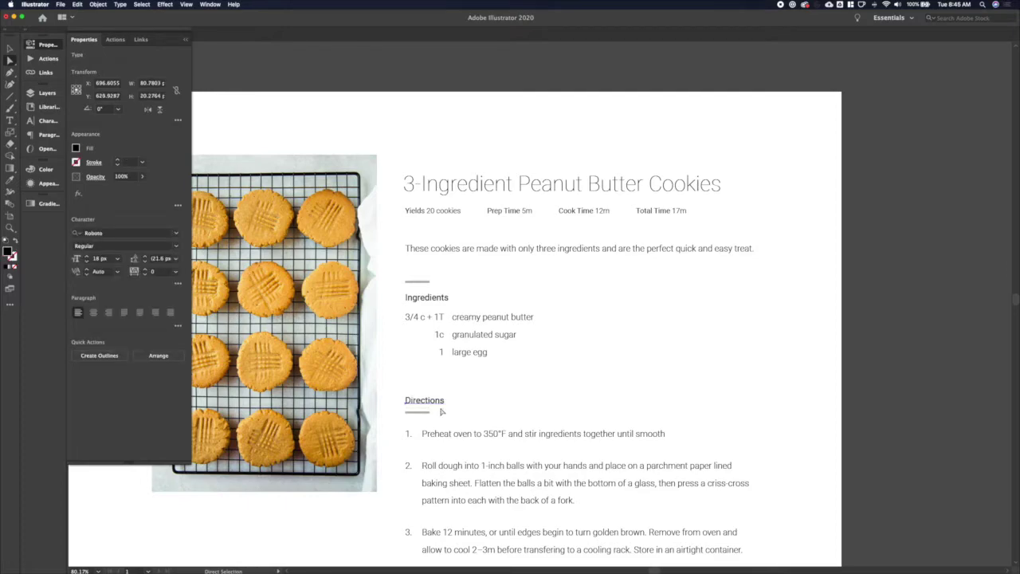
# Step: Move the Ingredients divider line down 40 px and raise the Ingredients heading so the line sits beneath it
pyautogui.click(417, 281)
pyautogui.hotkey('shift', 'Down')
pyautogui.hotkey('shift', 'Down')
pyautogui.hotkey('shift', 'Down')
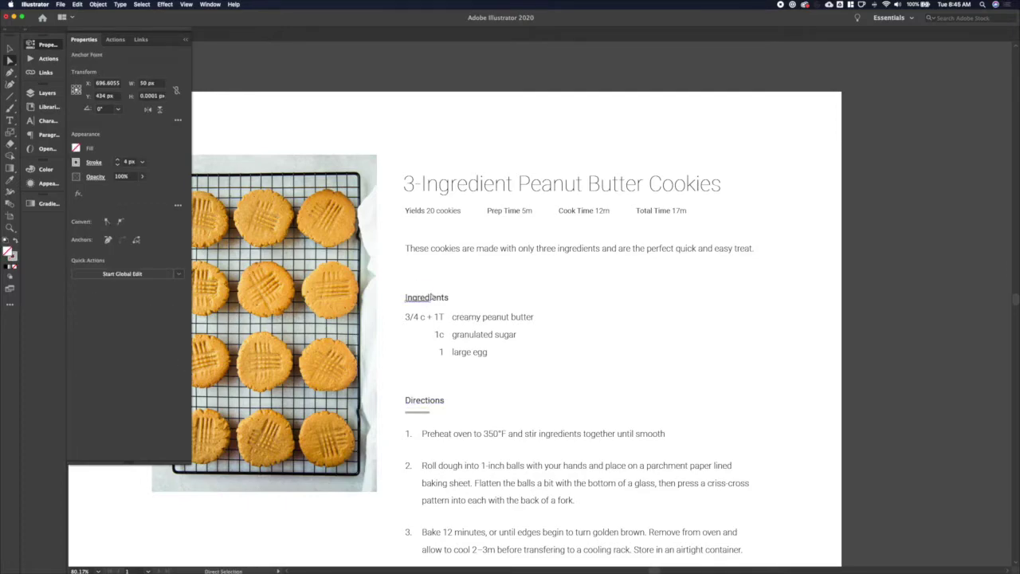
pyautogui.click(438, 301)
pyautogui.hotkey('shift', 'Up')
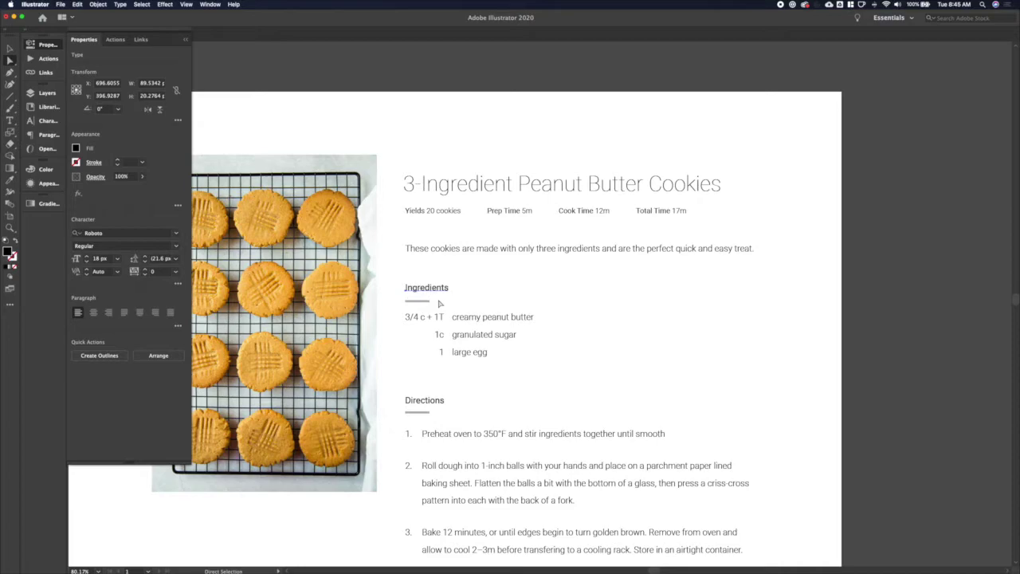
pyautogui.press('v')
pyautogui.click(398, 369)
# Step: Move the Ingredients and Directions sections with their dividers down 10 px from the intro sentence
pyautogui.scroll(-3, 398, 369)
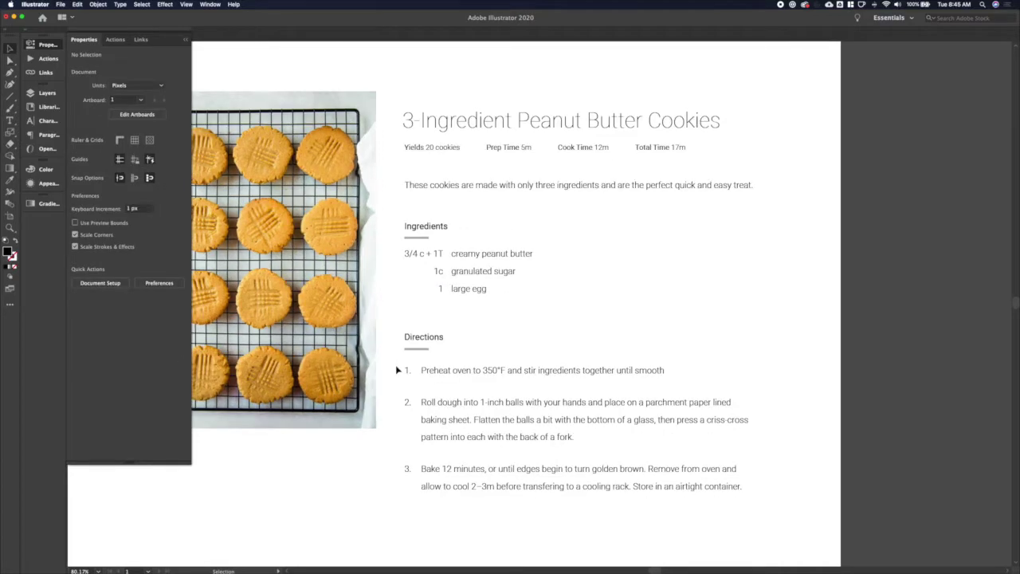
pyautogui.moveTo(398, 221); pyautogui.dragTo(476, 454)
pyautogui.hotkey('shift', 'Down')
pyautogui.click(433, 318)
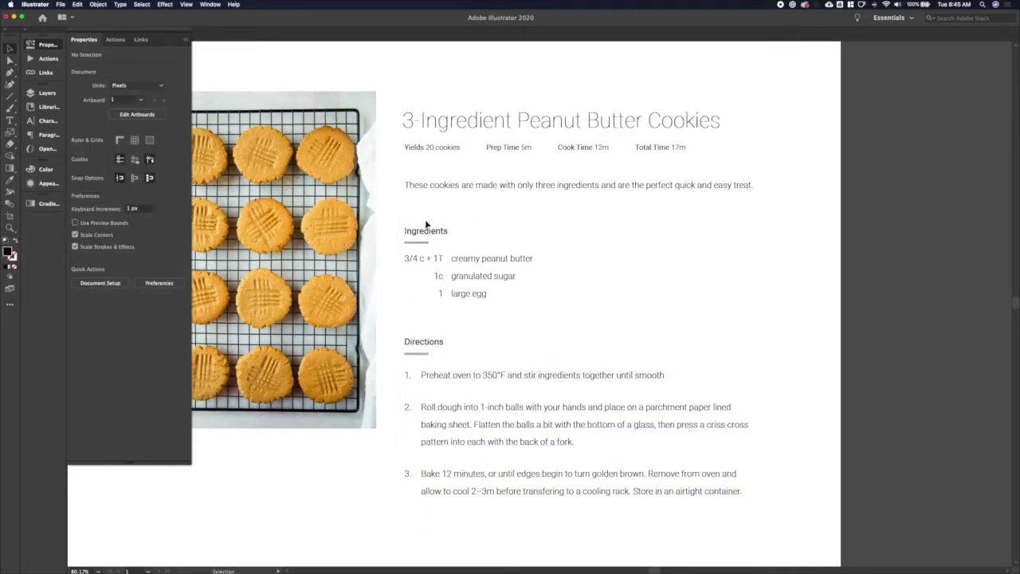
# Step: Select both divider lines and show their stroke color as HSB sliders
pyautogui.press('a')
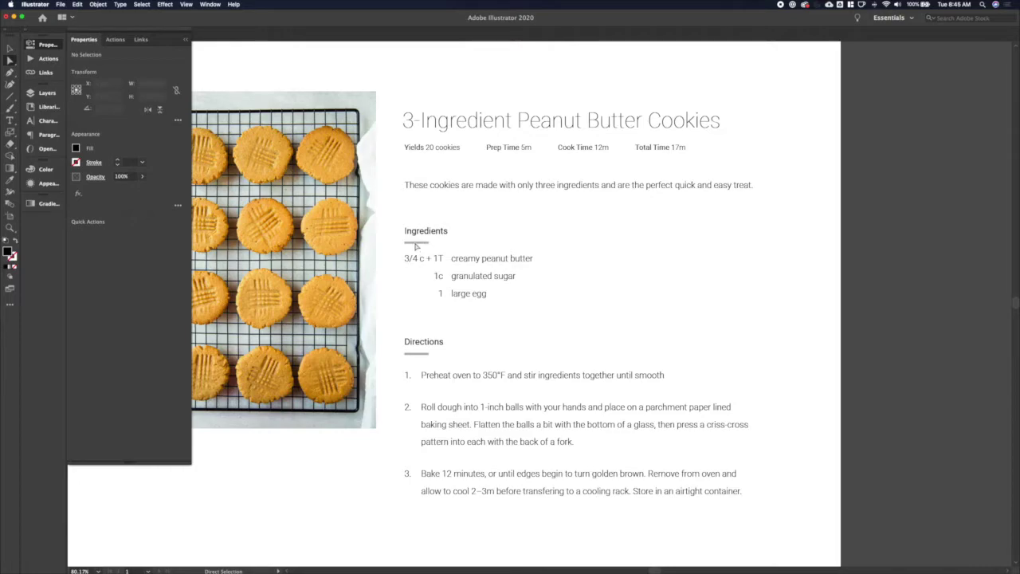
pyautogui.click(413, 247)
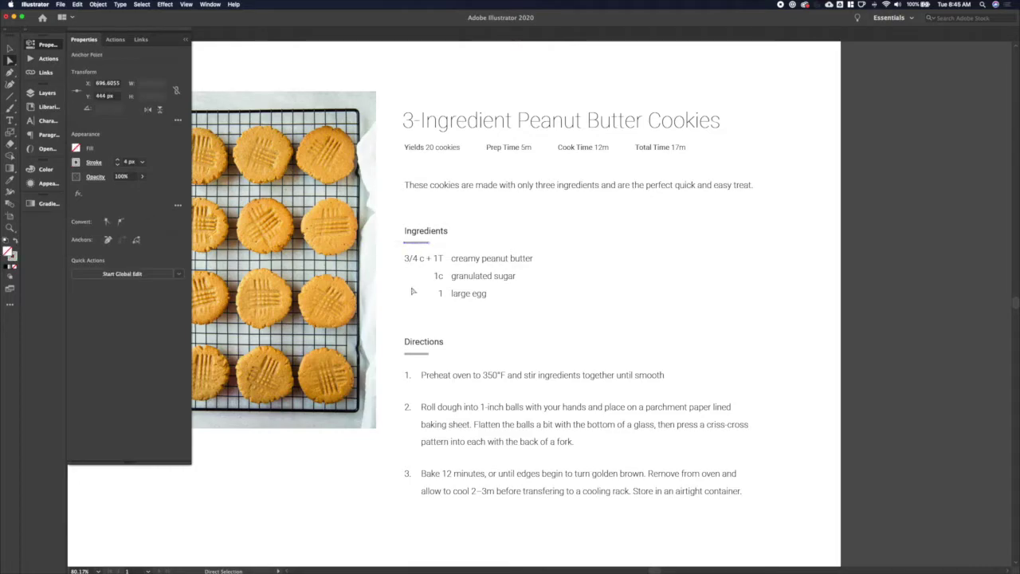
pyautogui.keyDown('shift'); pyautogui.click(410, 353); pyautogui.keyUp('shift')
pyautogui.click(75, 161)
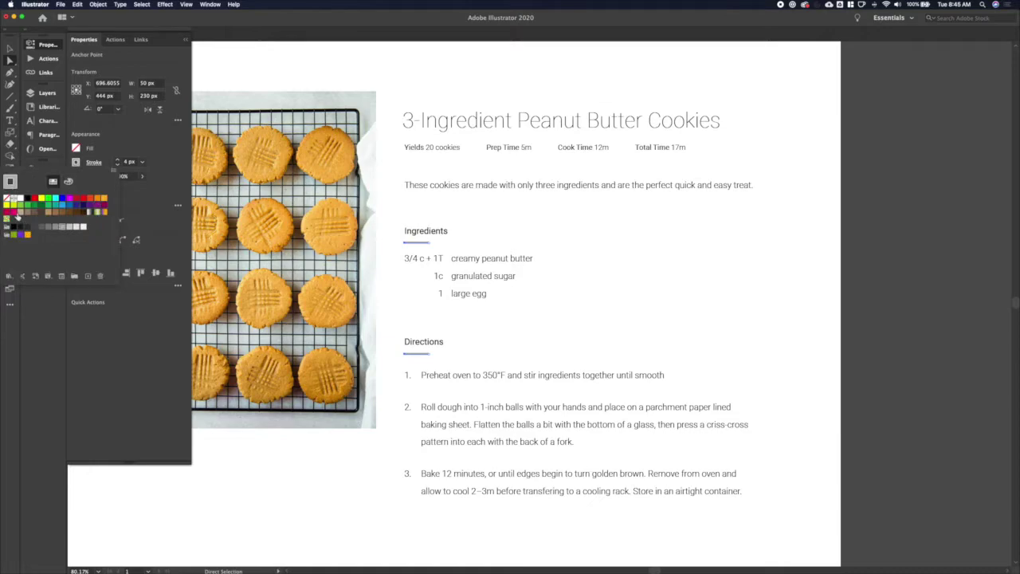
pyautogui.click(77, 162)
pyautogui.click(46, 169)
pyautogui.click(81, 196)
pyautogui.click(185, 162)
pyautogui.click(188, 195)
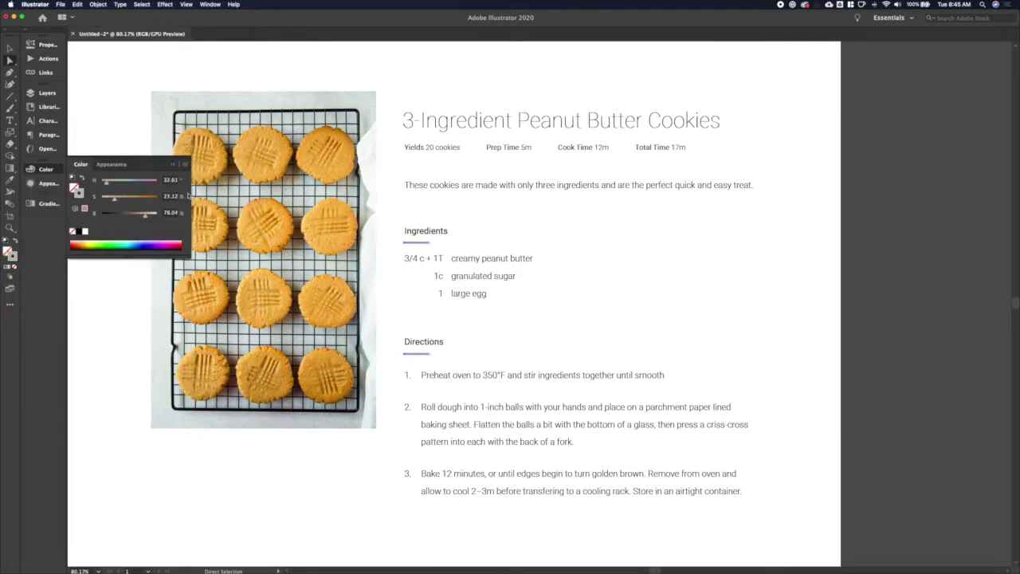
# Step: Set the dividers' stroke color to a hue of about 26°, brightness 90.2% and saturation of about 16%
pyautogui.click(170, 181)
pyautogui.write('26.09')
pyautogui.press('Tab')
pyautogui.press('Tab')
pyautogui.write('90.2')
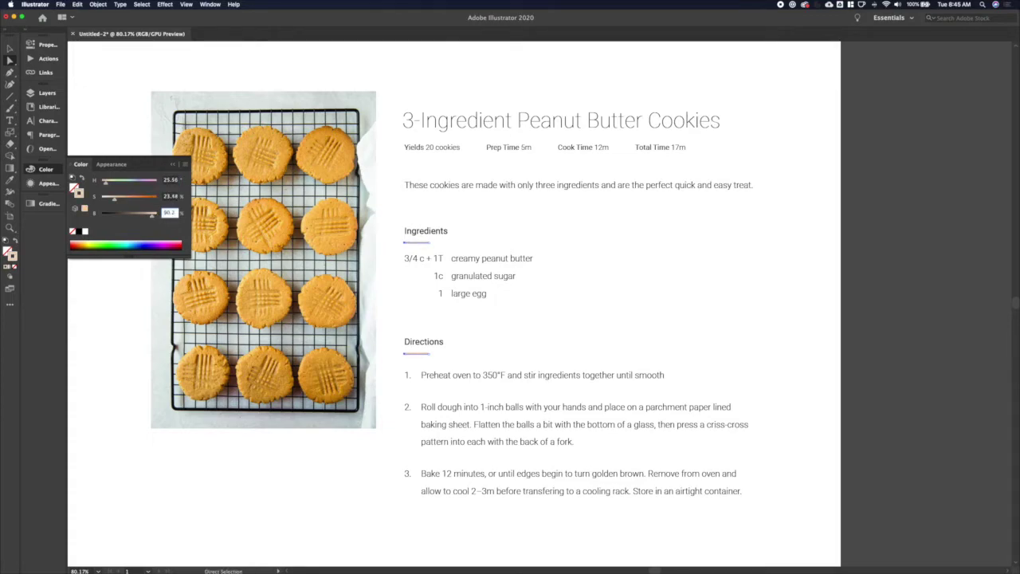
pyautogui.click(170, 196)
pyautogui.press('super+equal')
pyautogui.press('super+equal')
pyautogui.press('super+equal')
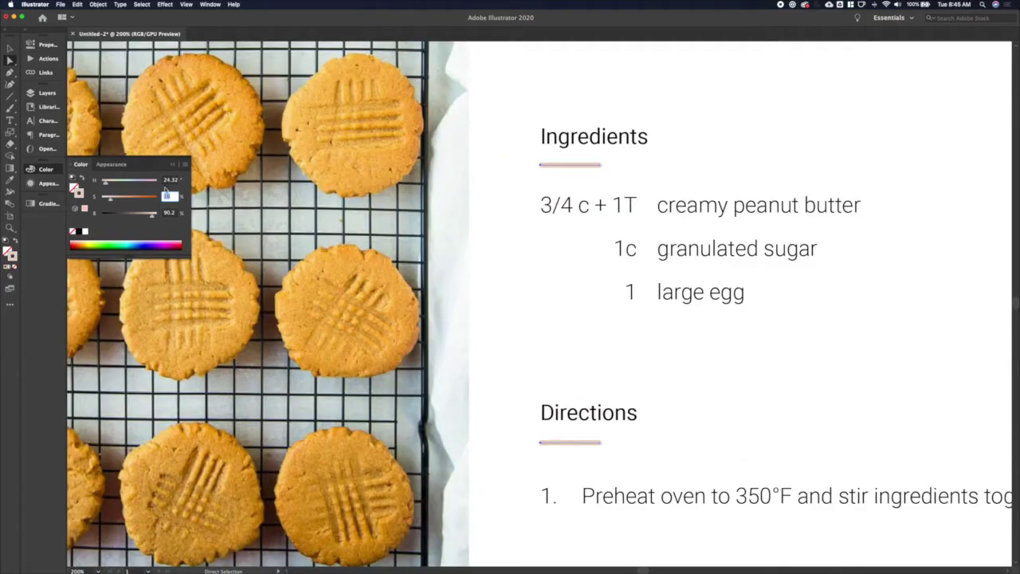
pyautogui.press('Tab')
# Step: Try lower and higher hues on the divider strokes and settle on a tan hue of about 29°
pyautogui.click(169, 181)
pyautogui.hotkey('shift', 'Down')
pyautogui.hotkey('shift', 'Down')
pyautogui.hotkey('shift', 'Down')
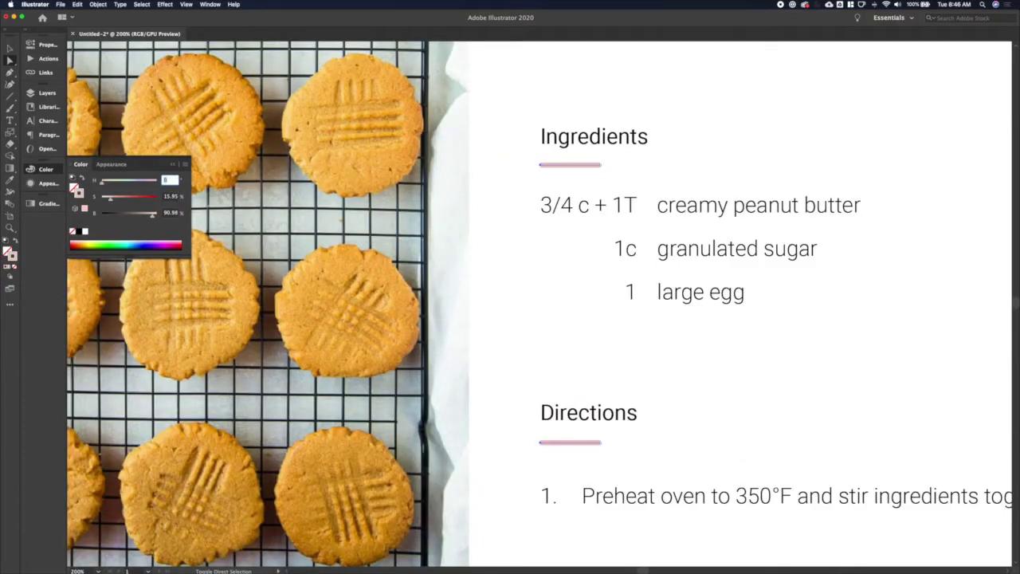
pyautogui.hotkey('shift', 'Up')
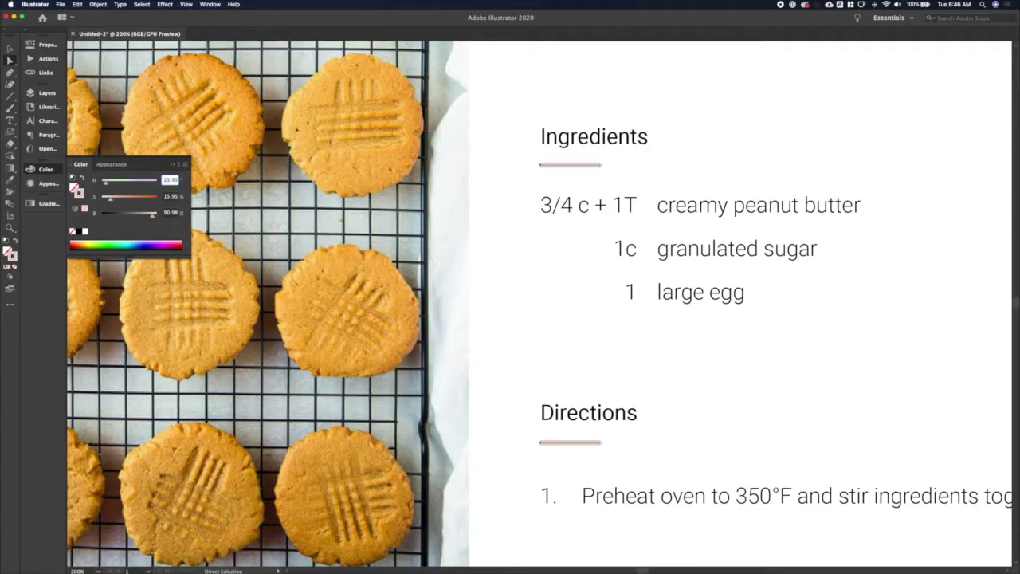
pyautogui.press('Up')
pyautogui.press('Up')
pyautogui.press('Return')
pyautogui.press('v')
pyautogui.click(505, 293)
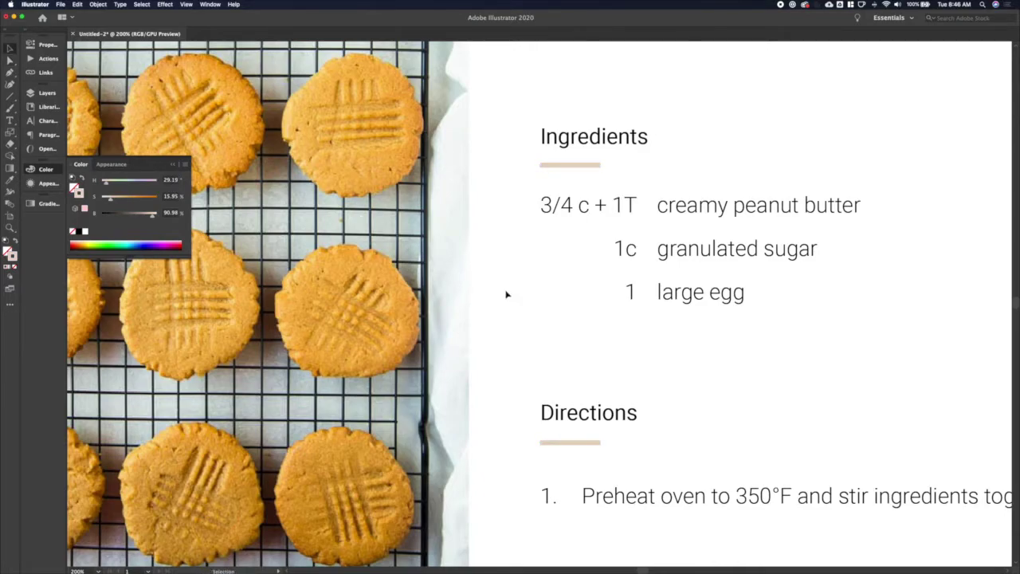
pyautogui.scroll(-4, 505, 293)
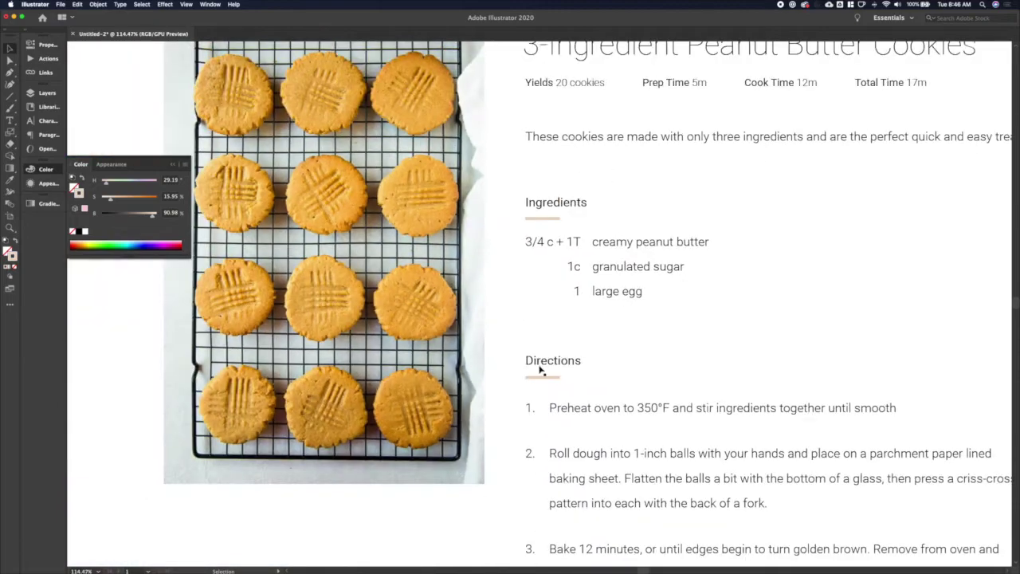
# Step: Readjust the stroke color of both dividers to hue 25° and brightness 90.2%
pyautogui.click(547, 221)
pyautogui.press('Down')
pyautogui.press('Down')
pyautogui.press('Down')
pyautogui.press('Down')
pyautogui.press('Down')
pyautogui.press('Down')
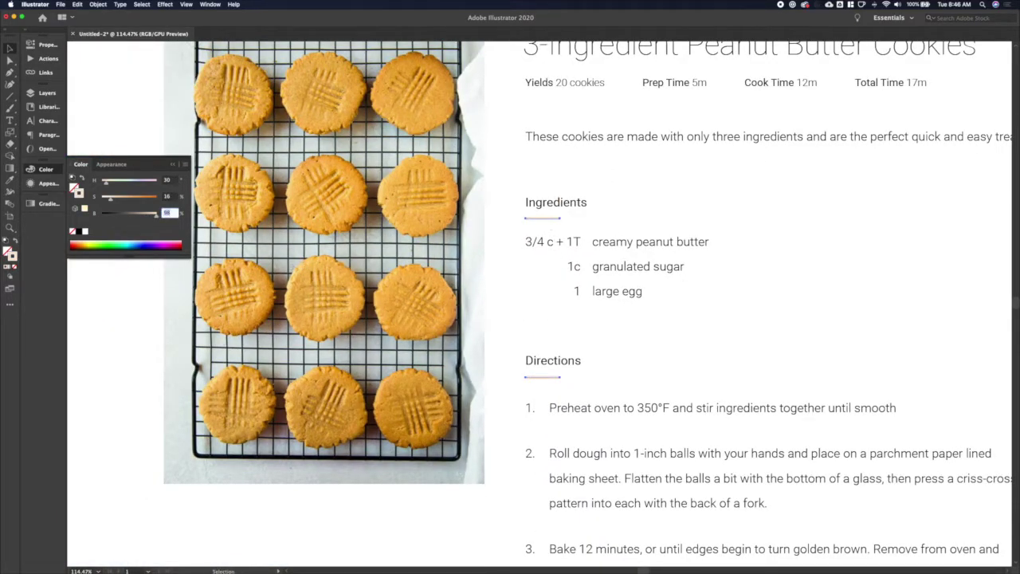
pyautogui.click(170, 180)
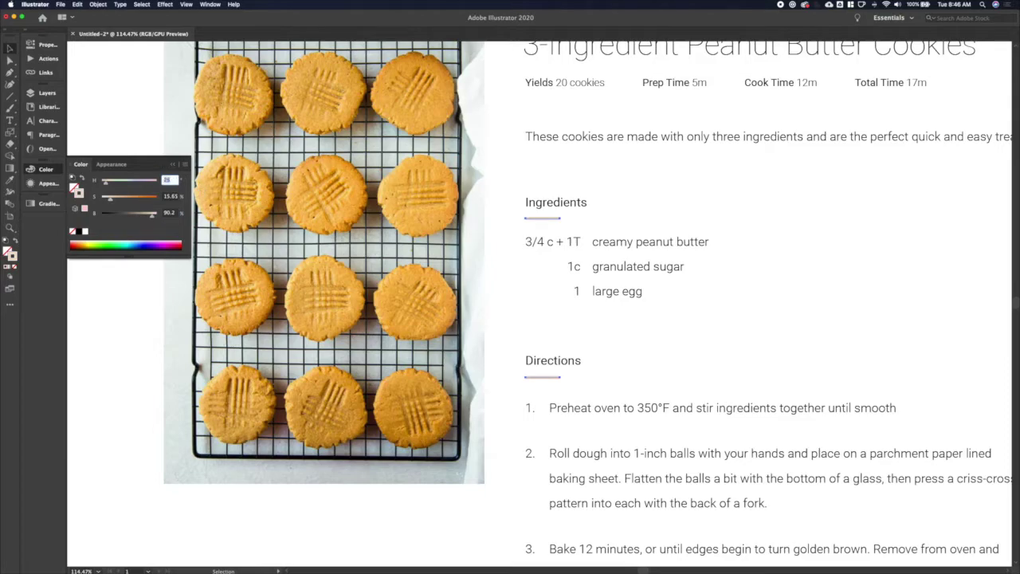
pyautogui.press('super+0')
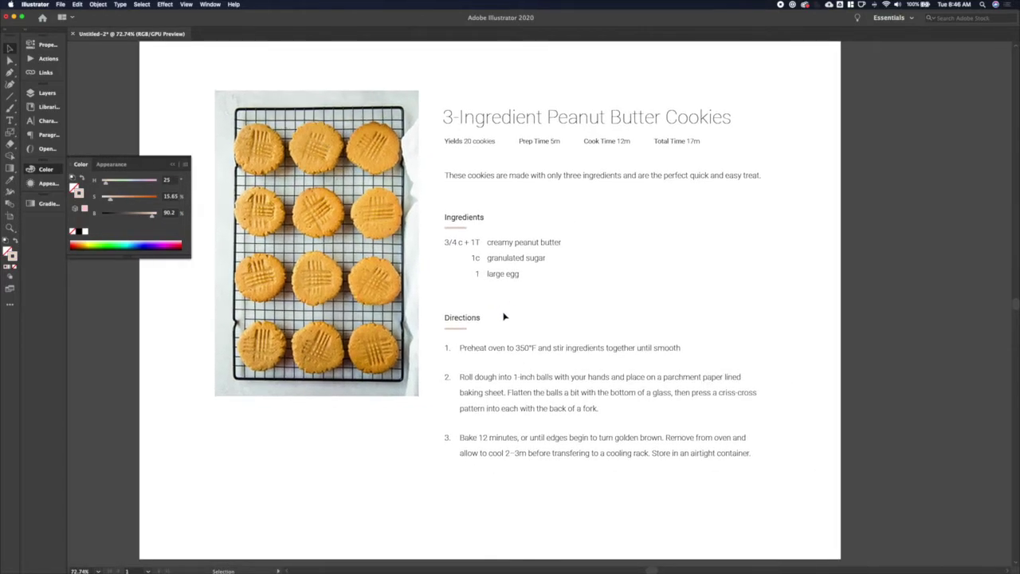
# Step: Raise the stroke brightness of both divider lines to about 93%
pyautogui.keyDown('shift'); pyautogui.click(456, 227); pyautogui.keyUp('shift')
pyautogui.click(169, 213)
pyautogui.click(286, 439)
pyautogui.hscroll(2, 286, 439)
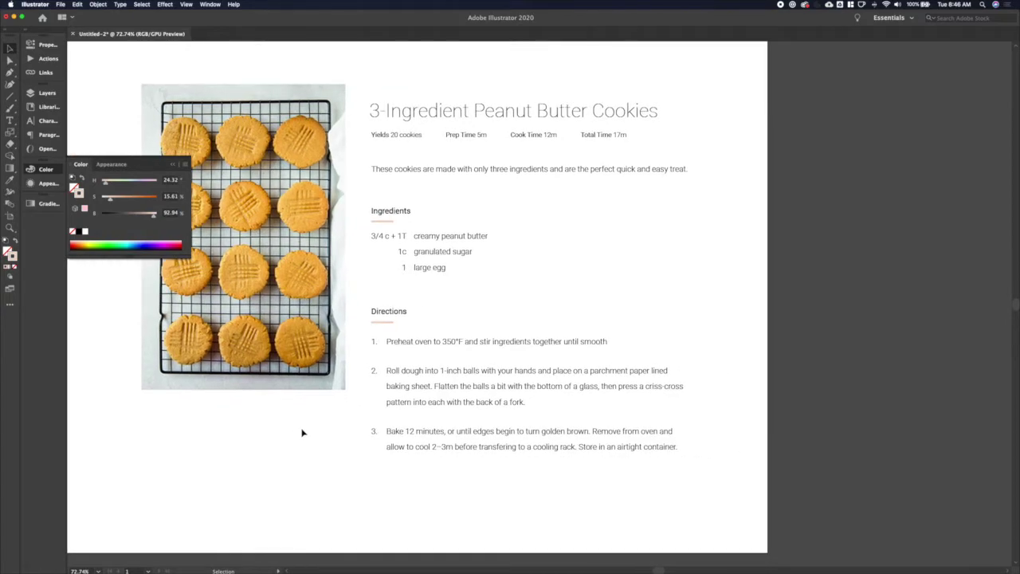
# Step: Enlarge the recipe title step by step until it almost spans to the artboard's edge
pyautogui.scroll(-1, 302, 432)
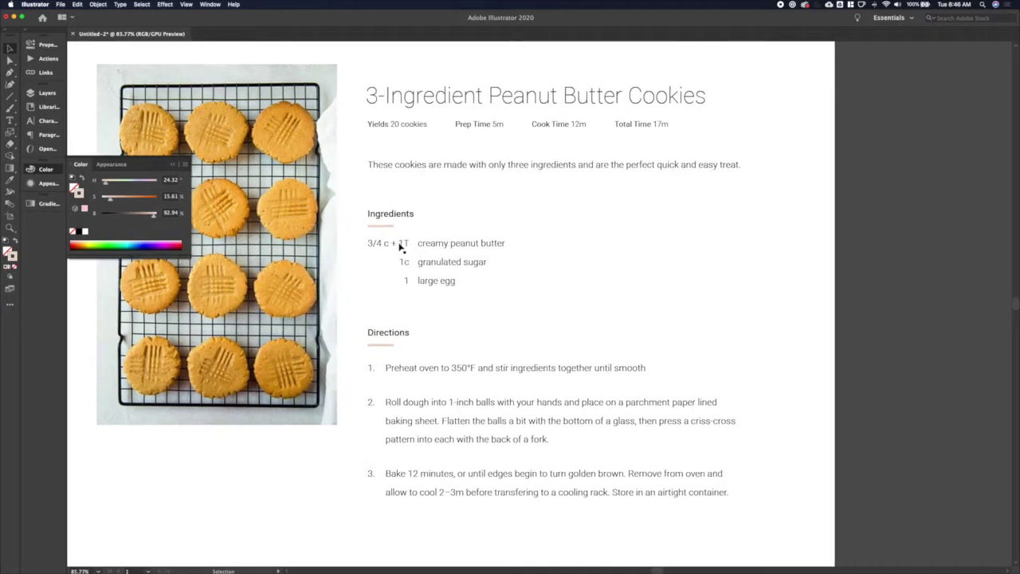
pyautogui.scroll(2, 401, 244)
pyautogui.click(510, 98)
pyautogui.press('super+shift+period')
pyautogui.press('super+shift+period')
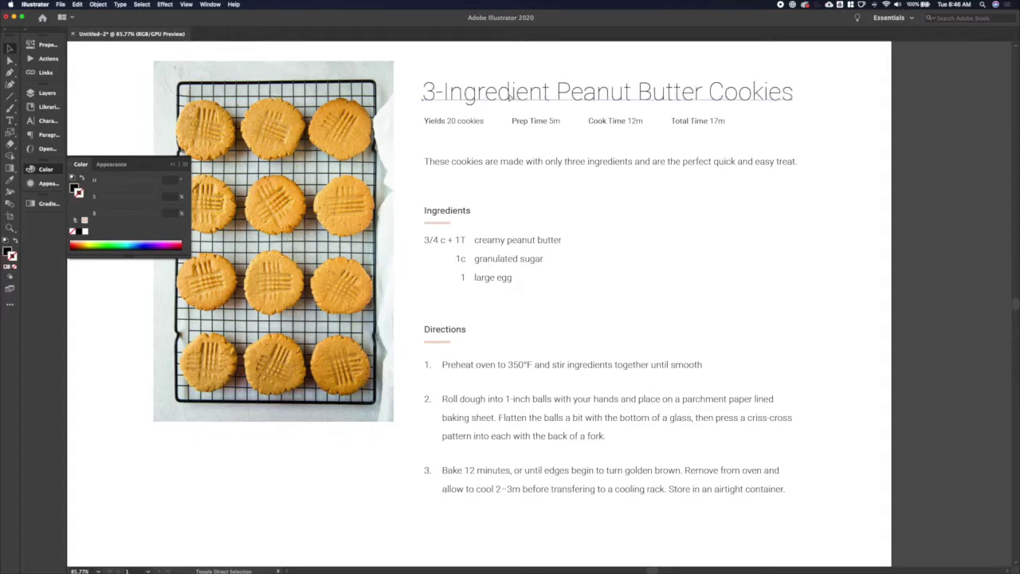
pyautogui.hotkey('alt', 'Right')
pyautogui.hotkey('alt', 'Right')
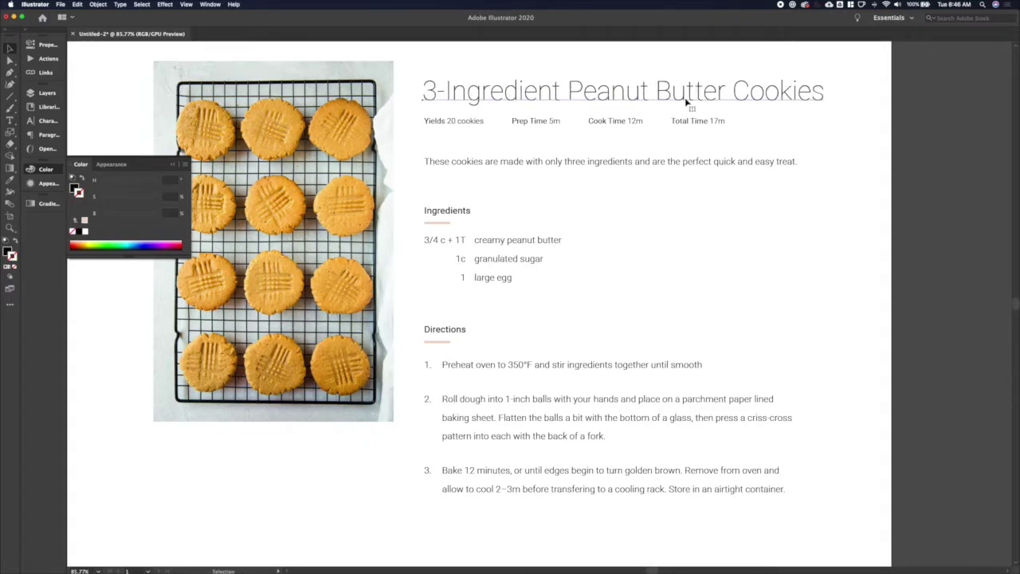
pyautogui.scroll(-3, 687, 101)
pyautogui.press('super+shift+period')
pyautogui.press('super+shift+period')
pyautogui.doubleClick(689, 99)
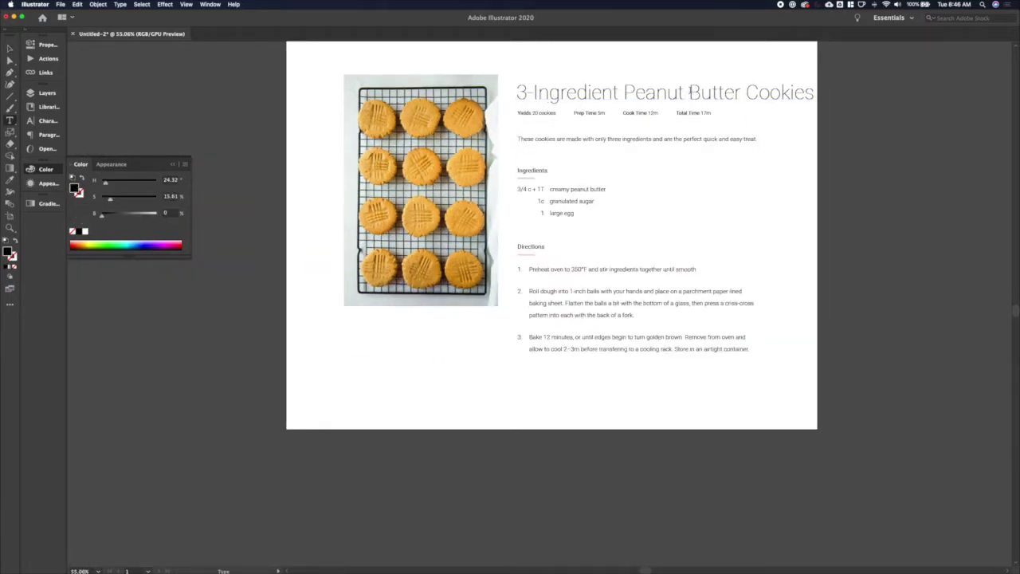
pyautogui.press('Return')
pyautogui.press('Escape')
pyautogui.press('super+z')
# Step: Break the title before "Cookies" onto a second line and move all the text below it down to clear the title
pyautogui.click(749, 91)
pyautogui.press('Return')
pyautogui.press('Escape')
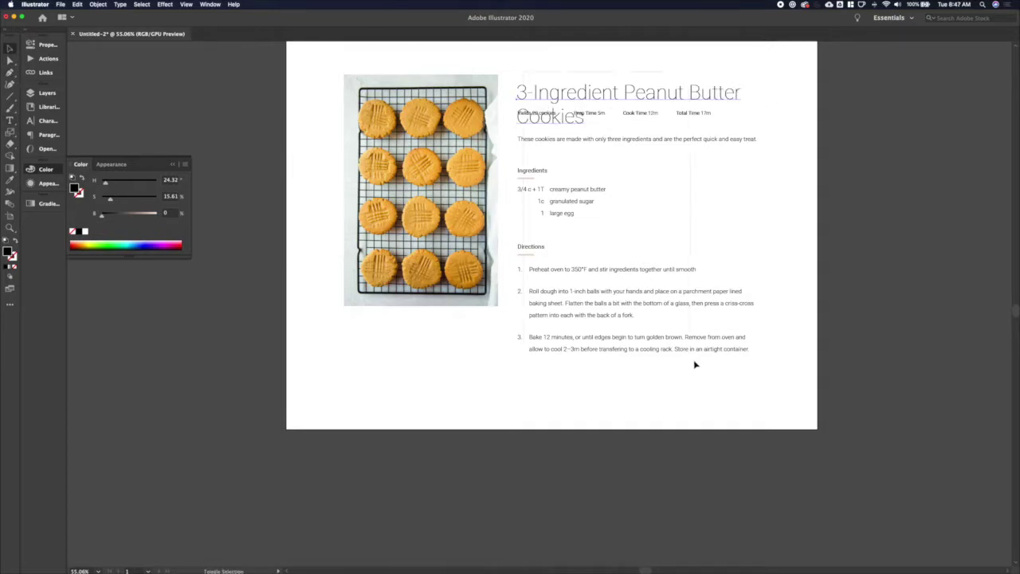
pyautogui.moveTo(696, 359); pyautogui.dragTo(699, 369)
pyautogui.click(795, 193)
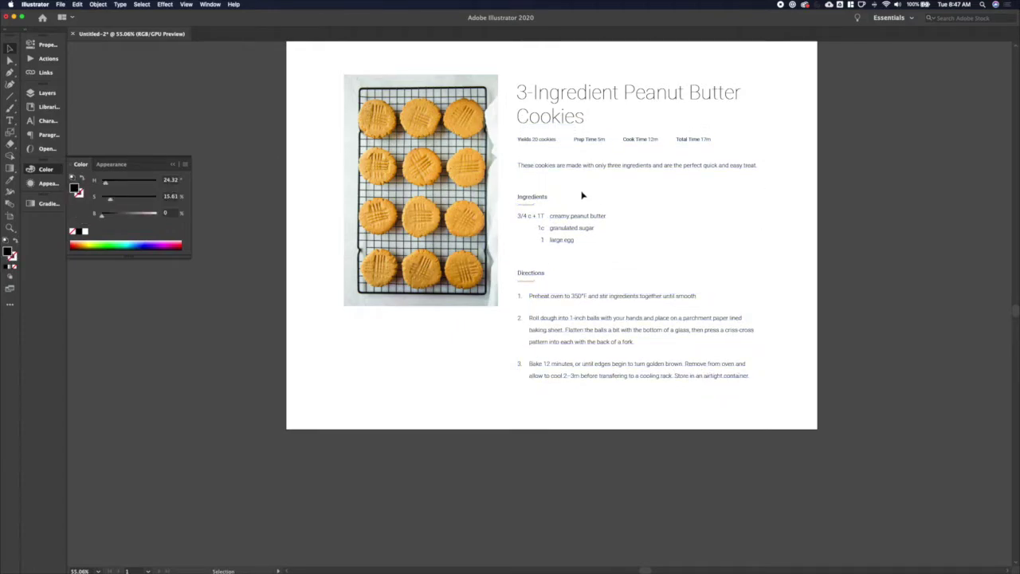
# Step: Nudge the Ingredients heading and its divider line up slightly, away from the ingredients list
pyautogui.press('a')
pyautogui.moveTo(517, 188); pyautogui.dragTo(554, 208)
pyautogui.press('Up')
pyautogui.press('Up')
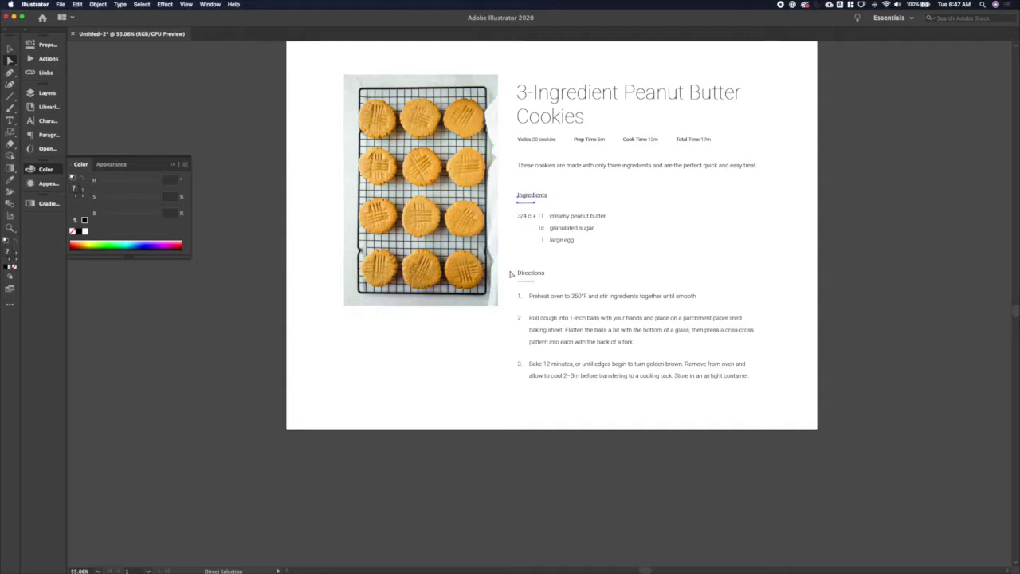
# Step: Set the column of step numbers 1–3 beside the directions to the Roboto Regular weight
pyautogui.click(510, 273)
pyautogui.press('v')
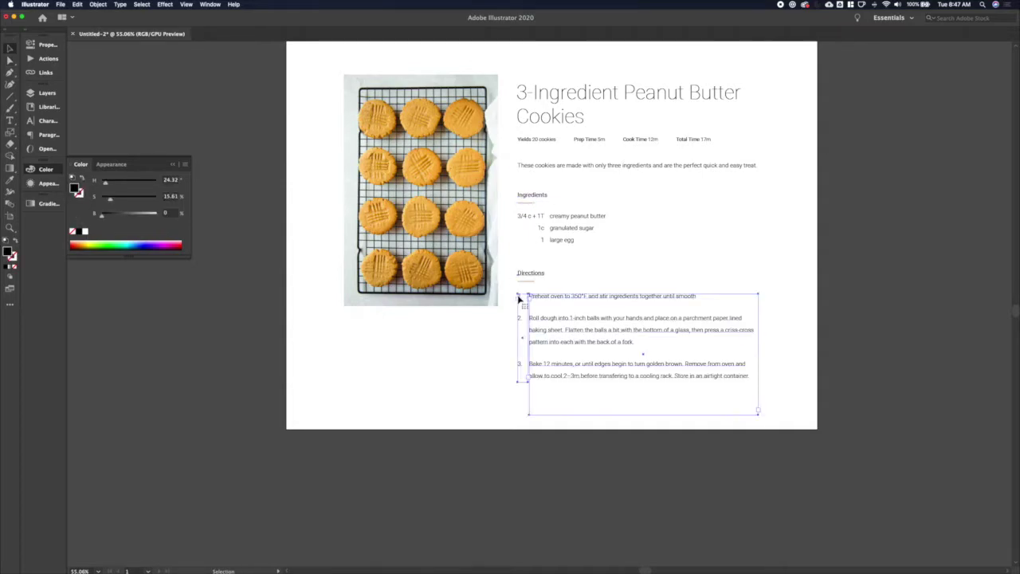
pyautogui.press('a')
pyautogui.click(519, 299)
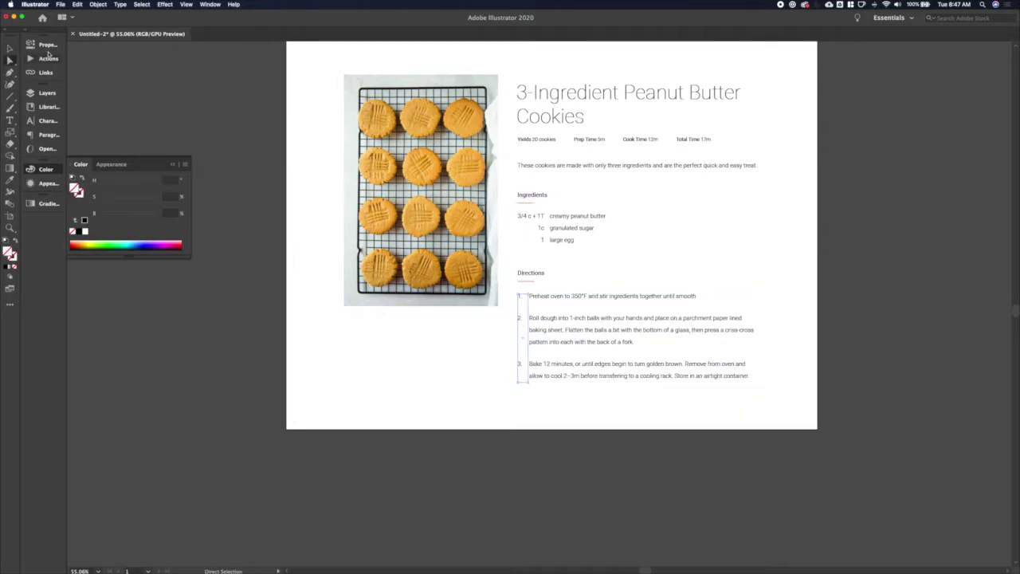
pyautogui.scroll(5, 502, 298)
pyautogui.press('v')
pyautogui.click(542, 382)
pyautogui.press('a')
pyautogui.click(567, 369)
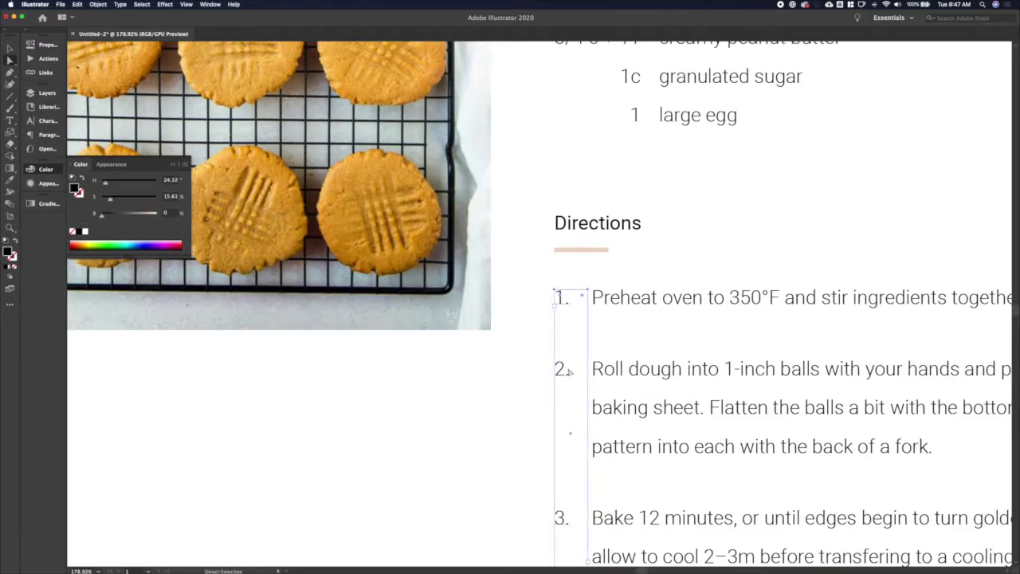
pyautogui.scroll(-2, 569, 372)
pyautogui.press('v')
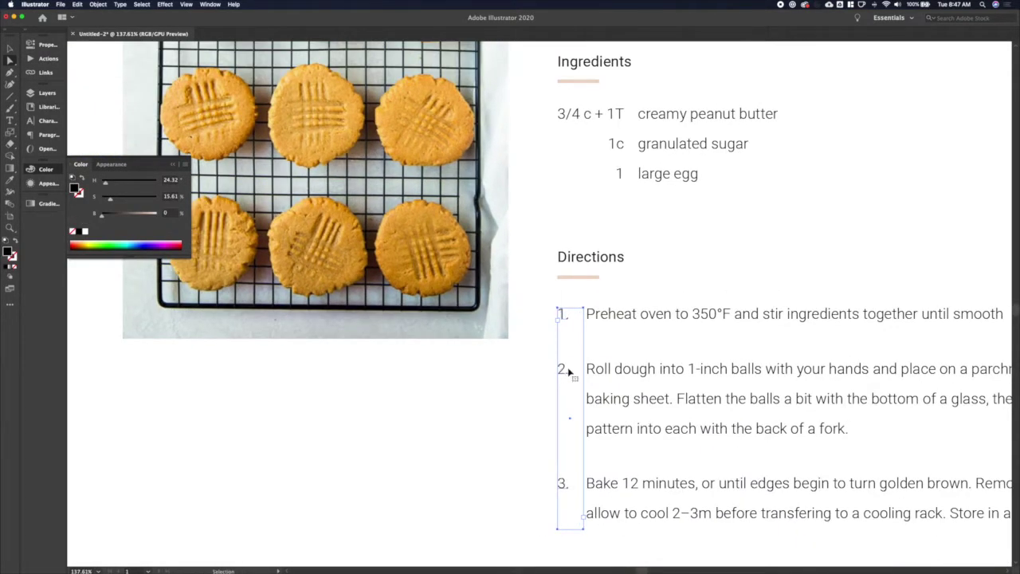
pyautogui.press('a')
pyautogui.click(488, 436)
pyautogui.hscroll(2, 488, 436)
pyautogui.scroll(-1, 488, 437)
pyautogui.scroll(-2, 486, 436)
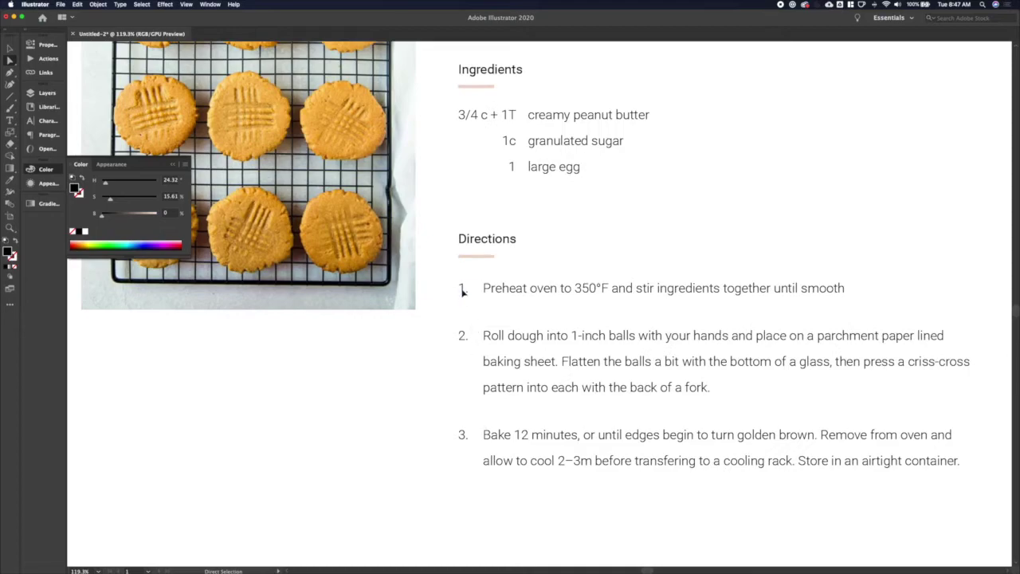
pyautogui.click(462, 288)
pyautogui.click(40, 48)
pyautogui.click(176, 246)
pyautogui.click(150, 301)
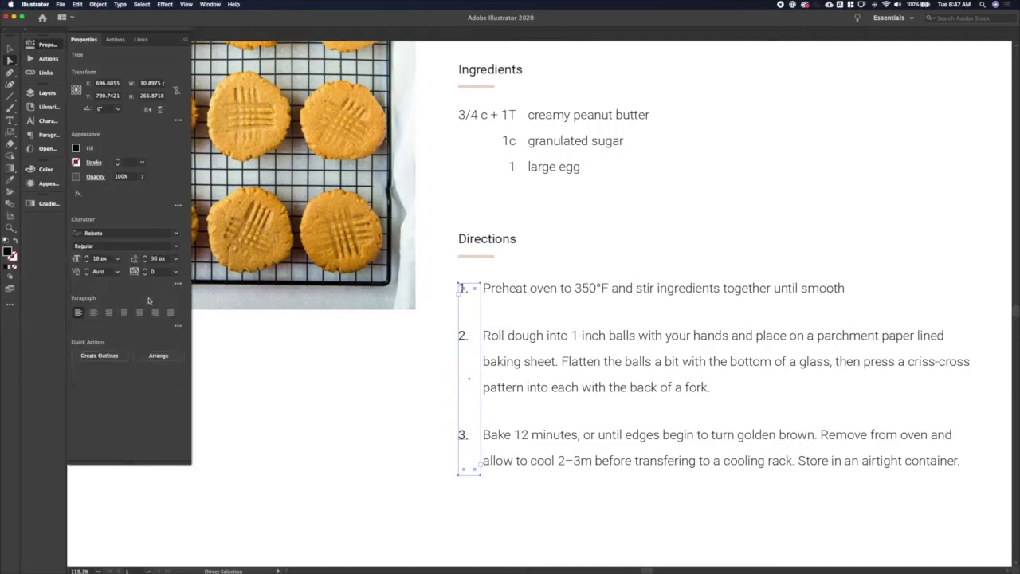
pyautogui.click(371, 417)
pyautogui.scroll(-2, 373, 444)
pyautogui.scroll(-2, 373, 444)
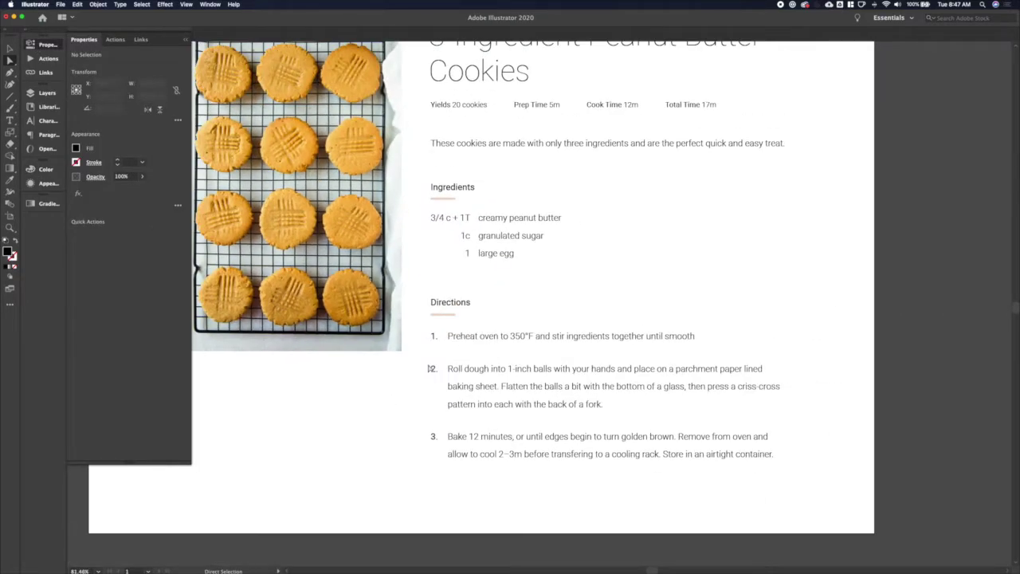
# Step: Move the cookie photo slightly left, widening the gap to the recipe text
pyautogui.press('v')
pyautogui.scroll(-1, 790, 289)
pyautogui.scroll(1, 790, 289)
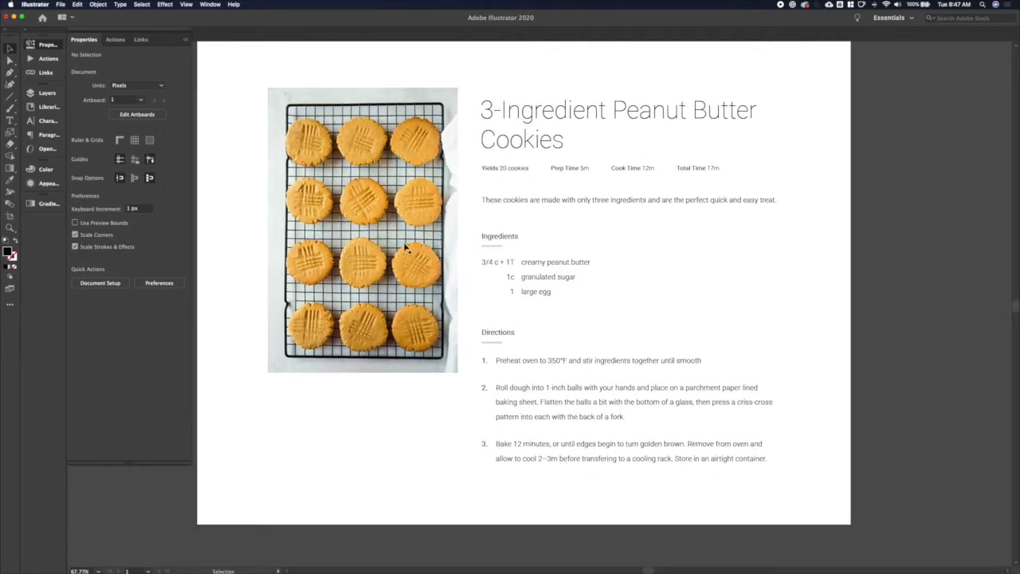
pyautogui.moveTo(406, 247); pyautogui.dragTo(397, 247)
# Step: Draw a rectangle about 463 × 697 px over the cookie photo and make it the photo's clipping mask
pyautogui.press('a')
pyautogui.press('m')
pyautogui.moveTo(258, 89); pyautogui.dragTo(450, 372)
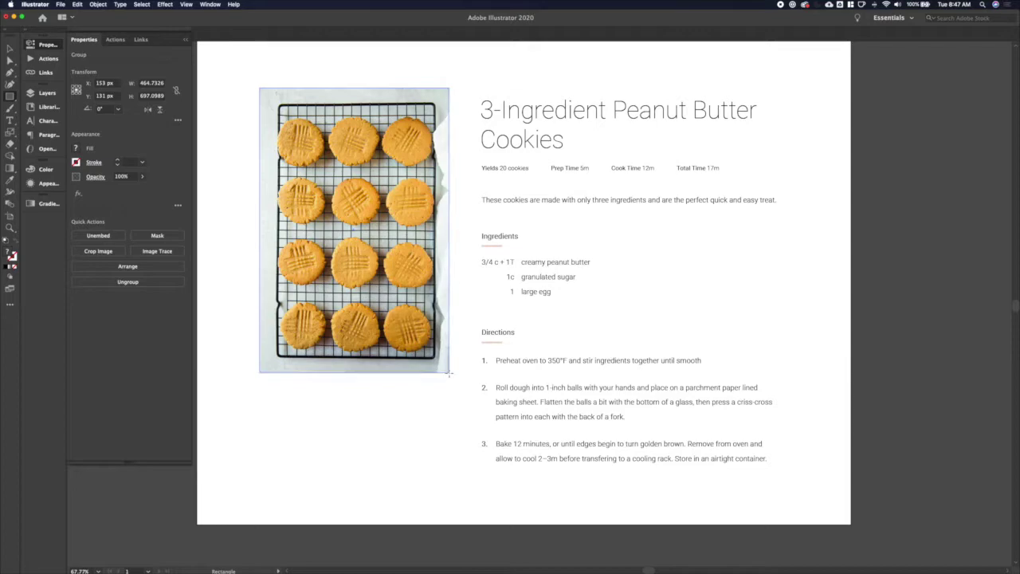
pyautogui.press('v')
pyautogui.rightClick(329, 203)
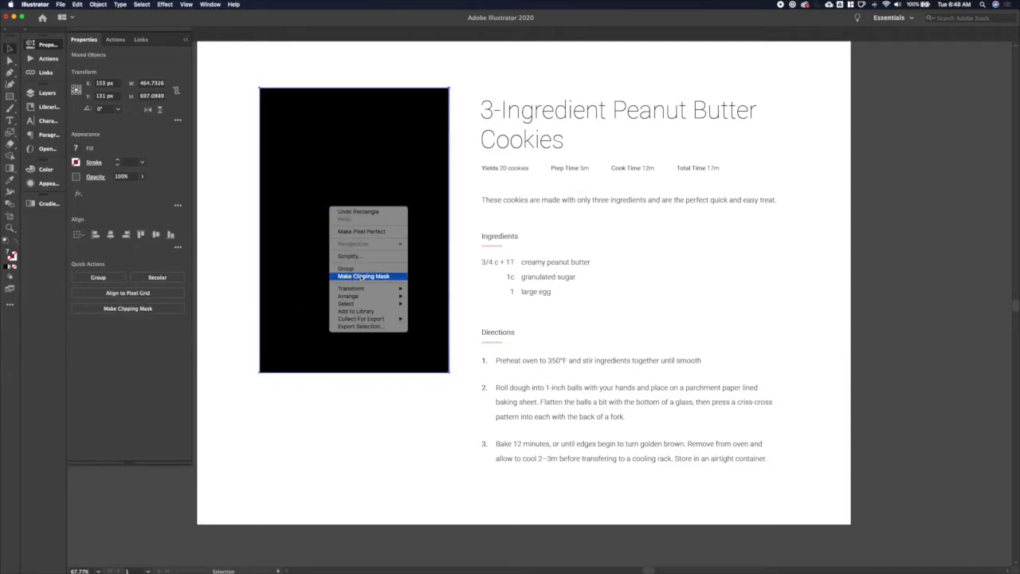
pyautogui.click(359, 271)
# Step: Round all four corners of the photo's clipping mask slightly
pyautogui.press('a')
pyautogui.click(266, 96)
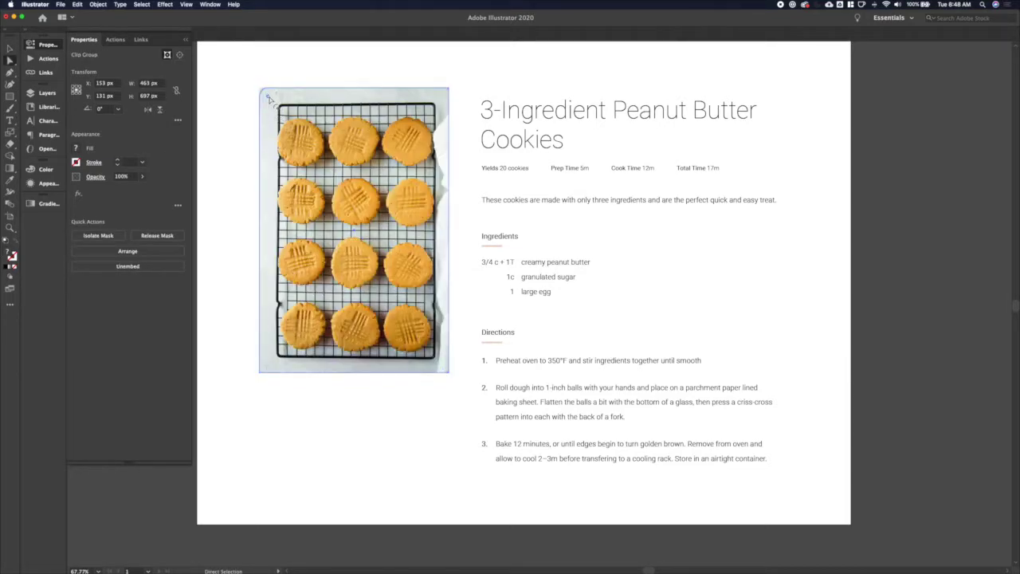
pyautogui.press('super+shift+a')
pyautogui.click(268, 96)
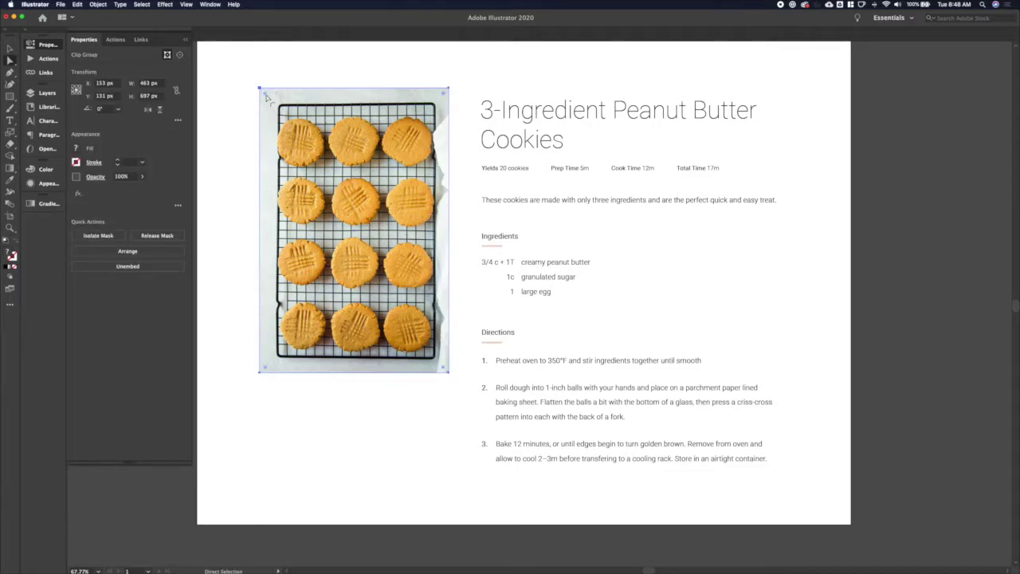
pyautogui.moveTo(266, 95); pyautogui.dragTo(274, 103)
pyautogui.press('v')
pyautogui.click(226, 145)
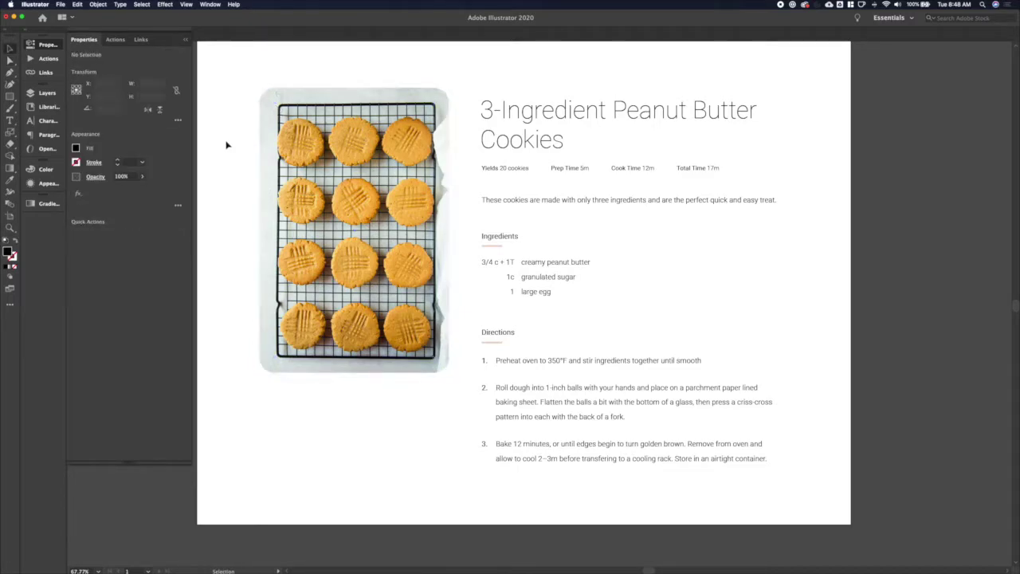
pyautogui.click(357, 156)
pyautogui.click(311, 395)
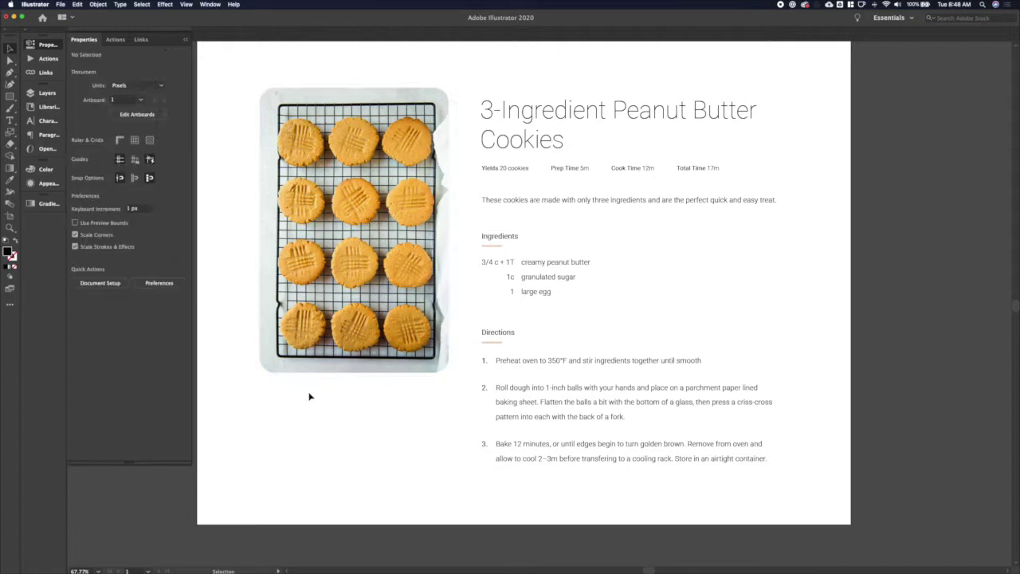
# Step: Move the Ingredients and Directions sections up closer to the introduction line, raising Directions slightly more
pyautogui.scroll(-2, 317, 411)
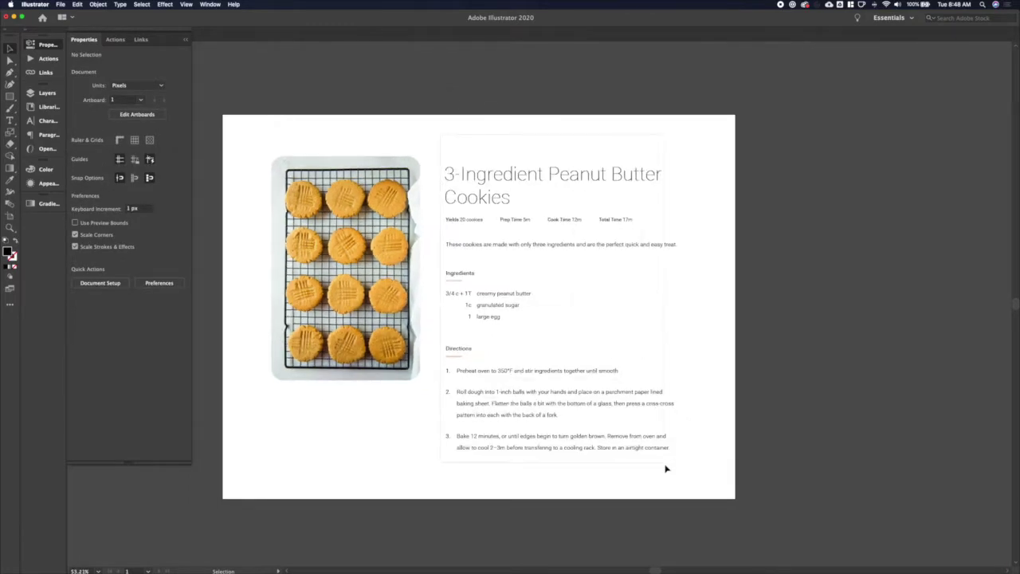
pyautogui.click(666, 468)
pyautogui.click(727, 476)
pyautogui.click(649, 403)
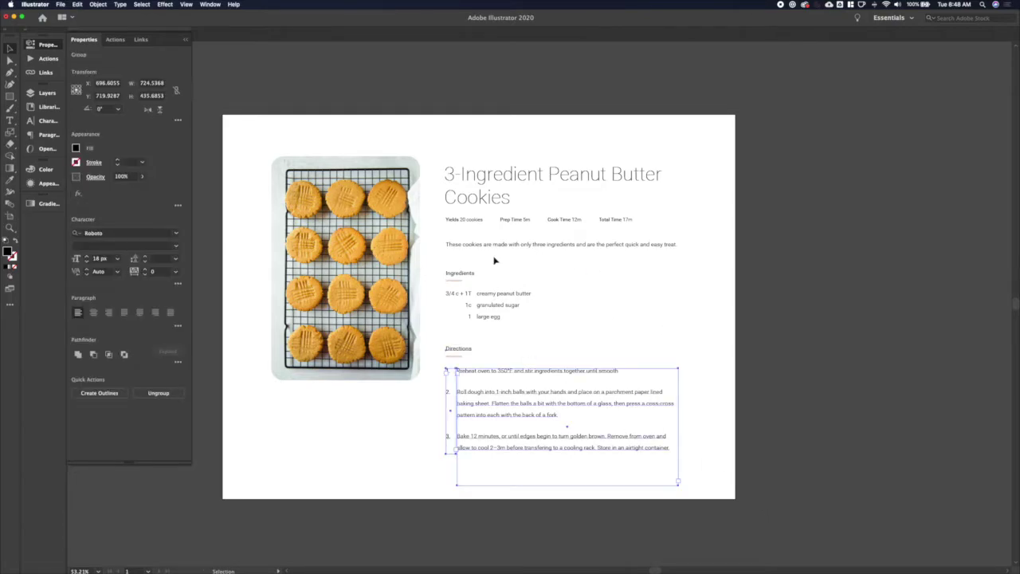
pyautogui.moveTo(439, 260); pyautogui.dragTo(562, 475)
pyautogui.hotkey('shift', 'Up')
pyautogui.hotkey('shift', 'Up')
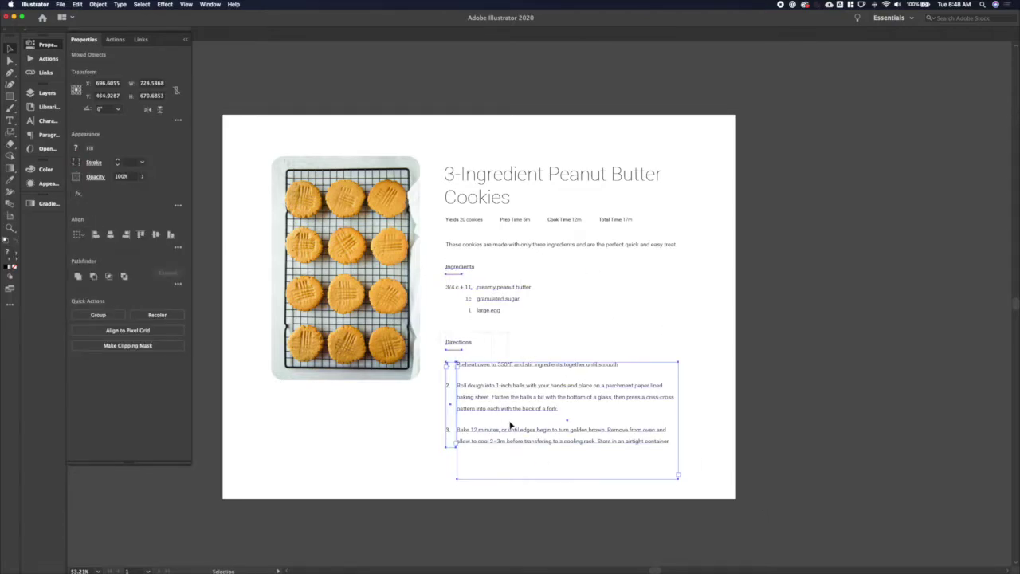
pyautogui.hotkey('shift', 'Up')
pyautogui.click(625, 310)
# Step: Enlarge the introduction, section headings, ingredients list and directions text to 22 px
pyautogui.click(649, 246)
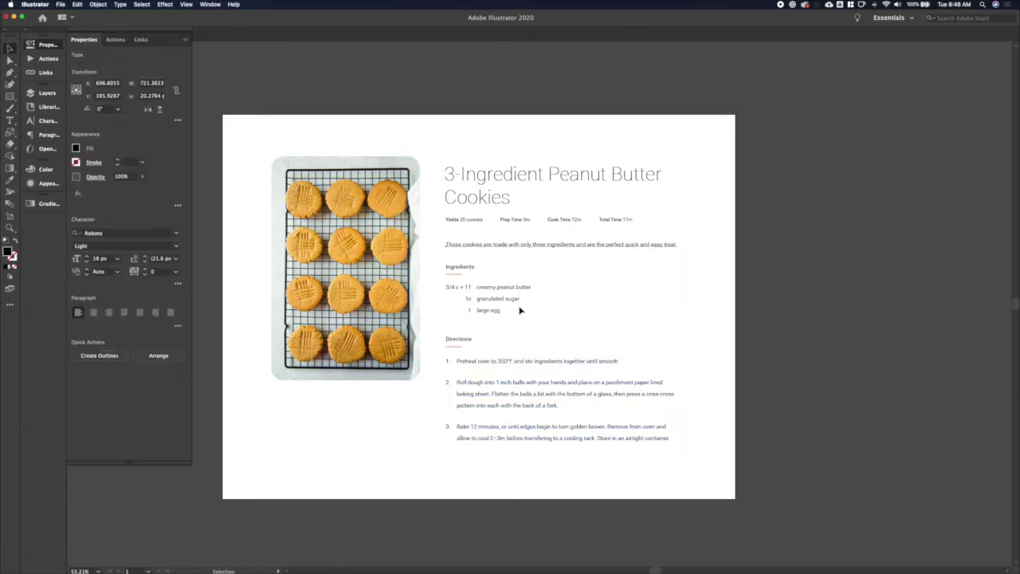
pyautogui.keyDown('shift'); pyautogui.click(516, 308); pyautogui.keyUp('shift')
pyautogui.keyDown('shift'); pyautogui.click(497, 379); pyautogui.keyUp('shift')
pyautogui.press('super+shift+period')
pyautogui.press('super+shift+period')
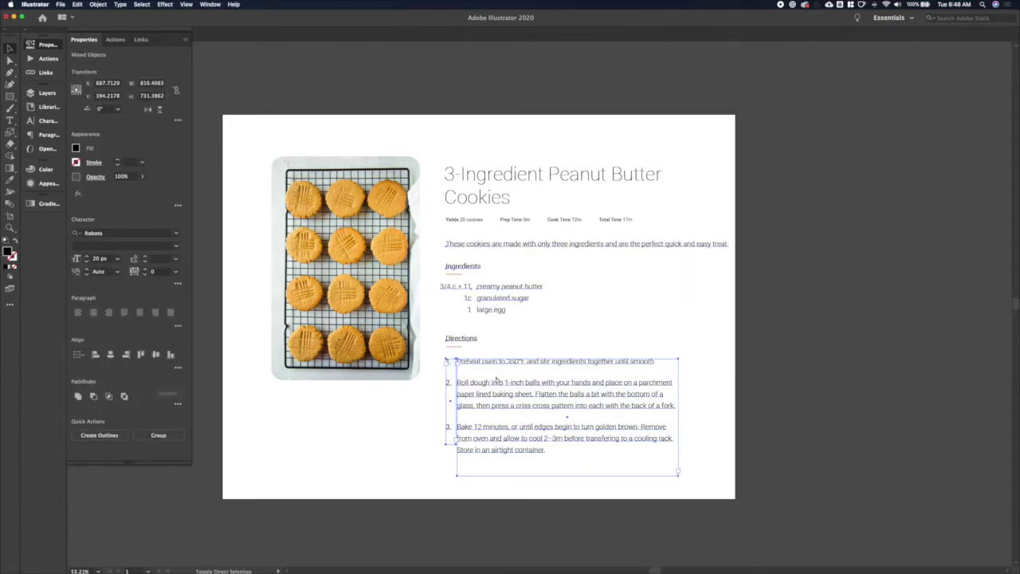
# Step: Increase the leading of the enlarged text, giving the ingredients list 48 px
pyautogui.hotkey('alt', 'Down')
pyautogui.hotkey('alt', 'Down')
pyautogui.hotkey('alt', 'Down')
pyautogui.hotkey('alt', 'Down')
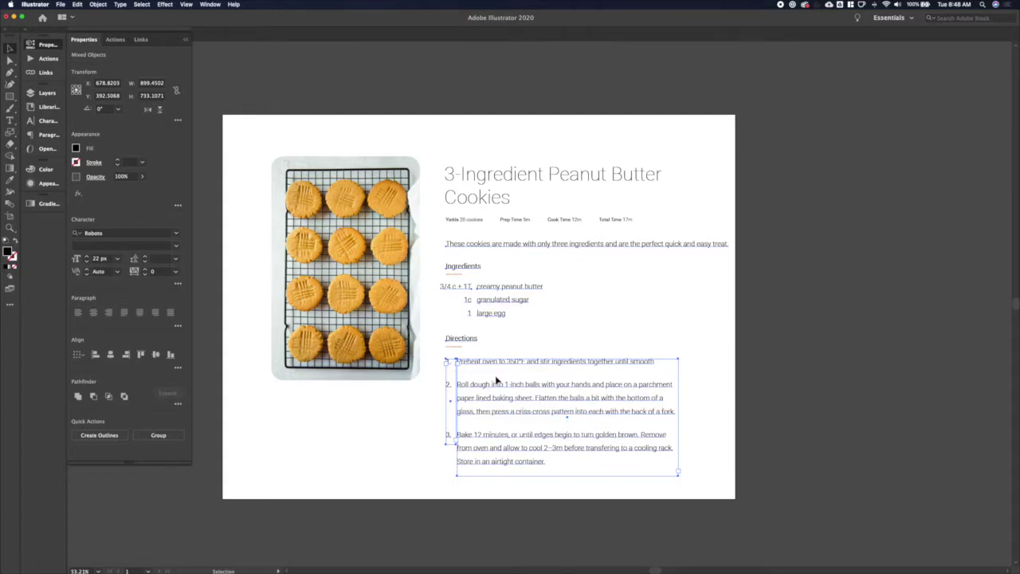
pyautogui.hotkey('alt', 'Down')
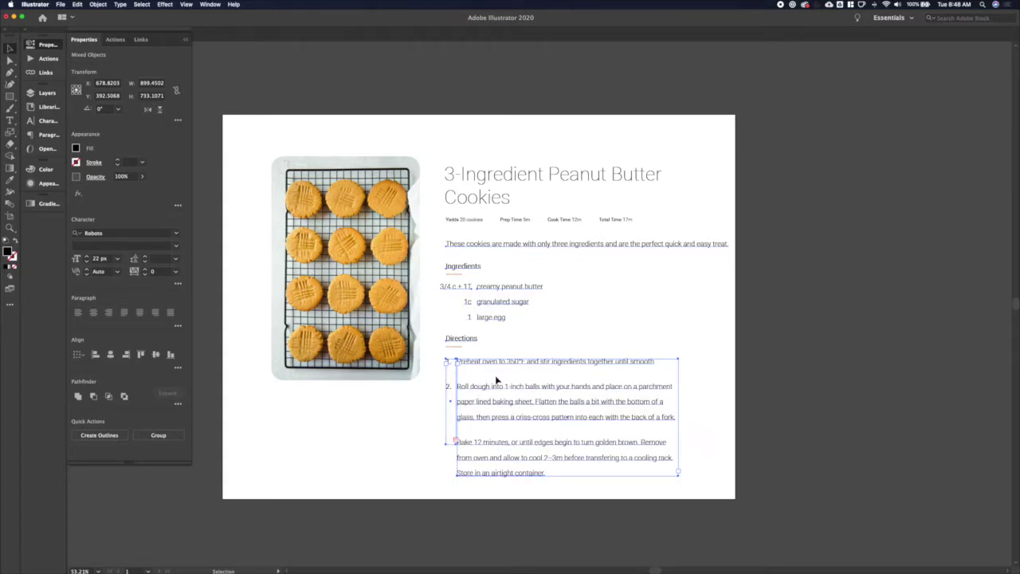
pyautogui.click(422, 449)
# Step: Extend the lower edge of the step numbers' text box downward by 70 px to make room for number 3
pyautogui.press('a')
pyautogui.click(445, 444)
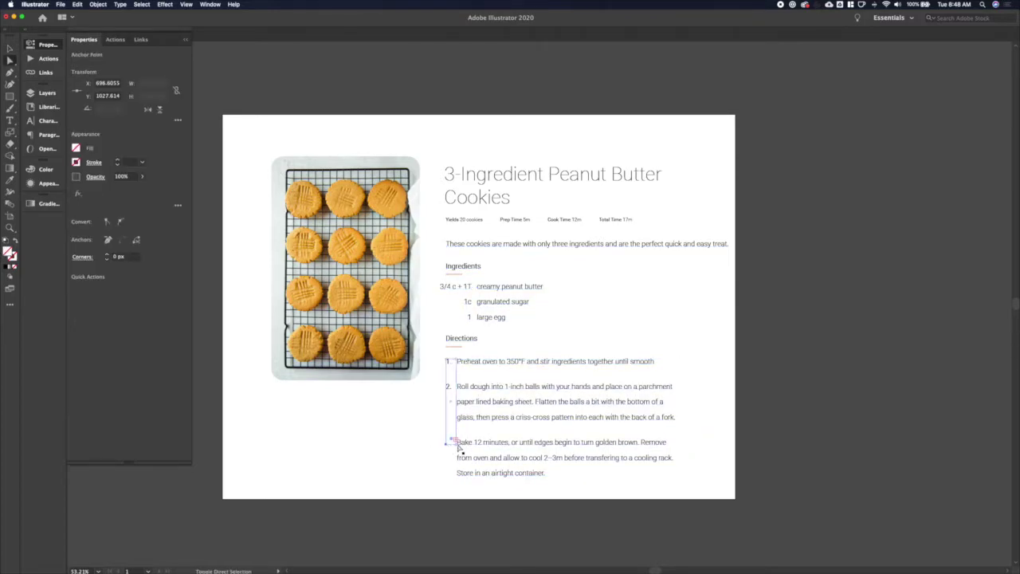
pyautogui.keyDown('shift'); pyautogui.click(455, 444); pyautogui.keyUp('shift')
pyautogui.hotkey('shift', 'Down')
pyautogui.hotkey('shift', 'Down')
pyautogui.hotkey('shift', 'Down')
pyautogui.hotkey('shift', 'Down')
pyautogui.hotkey('shift', 'Down')
pyautogui.hotkey('shift', 'Down')
pyautogui.hotkey('shift', 'Down')
pyautogui.press('v')
pyautogui.click(752, 388)
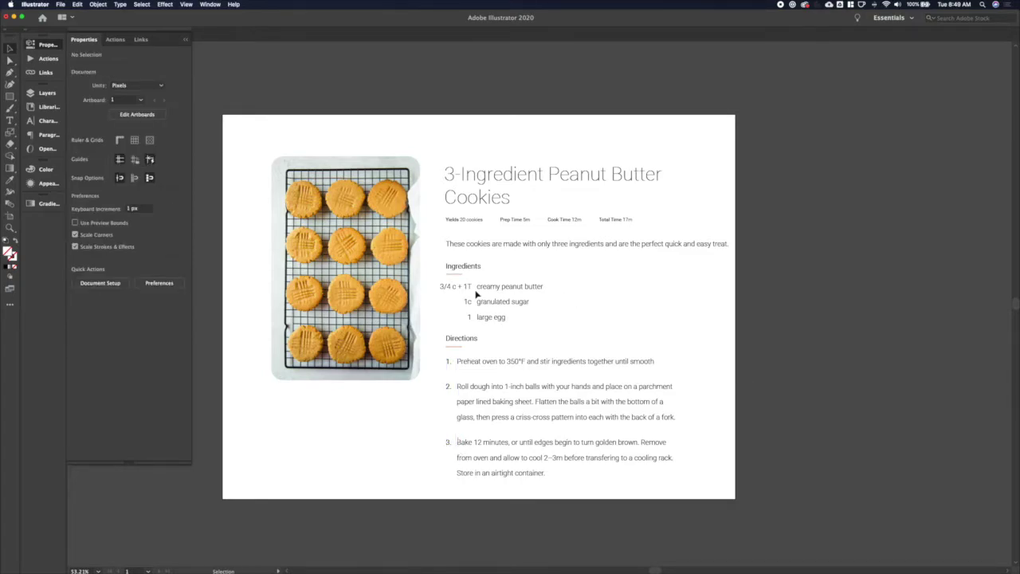
# Step: Shift the ingredient amounts and names right by 20 px to align with the heading's left edge
pyautogui.click(465, 287)
pyautogui.click(427, 291)
pyautogui.press('a')
pyautogui.click(456, 286)
pyautogui.keyDown('shift'); pyautogui.click(499, 290); pyautogui.keyUp('shift')
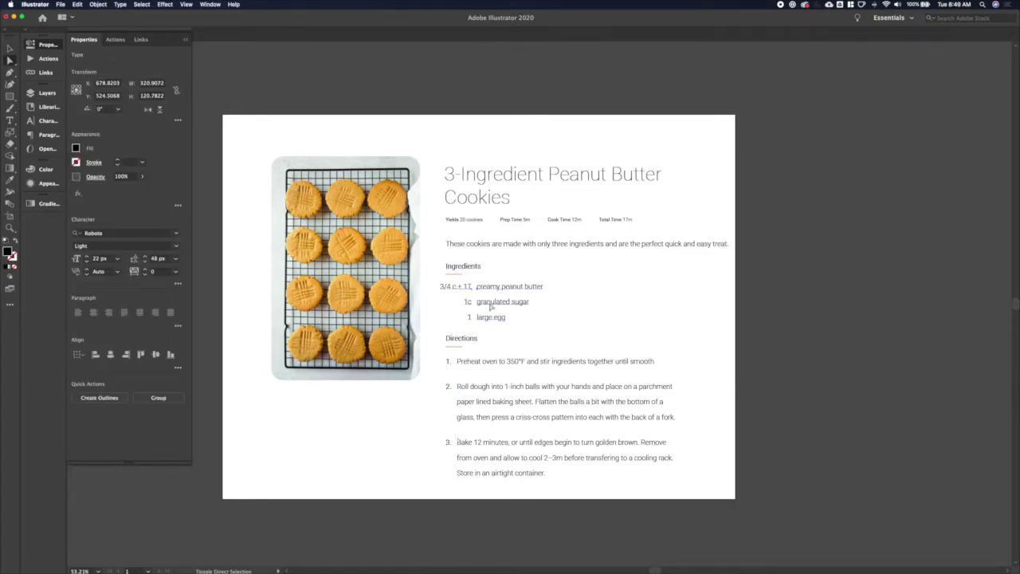
pyautogui.press('Right')
pyautogui.press('Right')
pyautogui.press('Right')
pyautogui.press('Right')
pyautogui.press('Right')
pyautogui.press('Right')
pyautogui.press('Right')
pyautogui.press('Right')
pyautogui.press('Right')
pyautogui.press('Right')
pyautogui.press('Right')
pyautogui.press('Right')
pyautogui.press('Right')
pyautogui.press('Right')
pyautogui.press('Right')
pyautogui.press('Right')
pyautogui.press('Right')
pyautogui.press('Right')
pyautogui.press('Right')
pyautogui.press('Right')
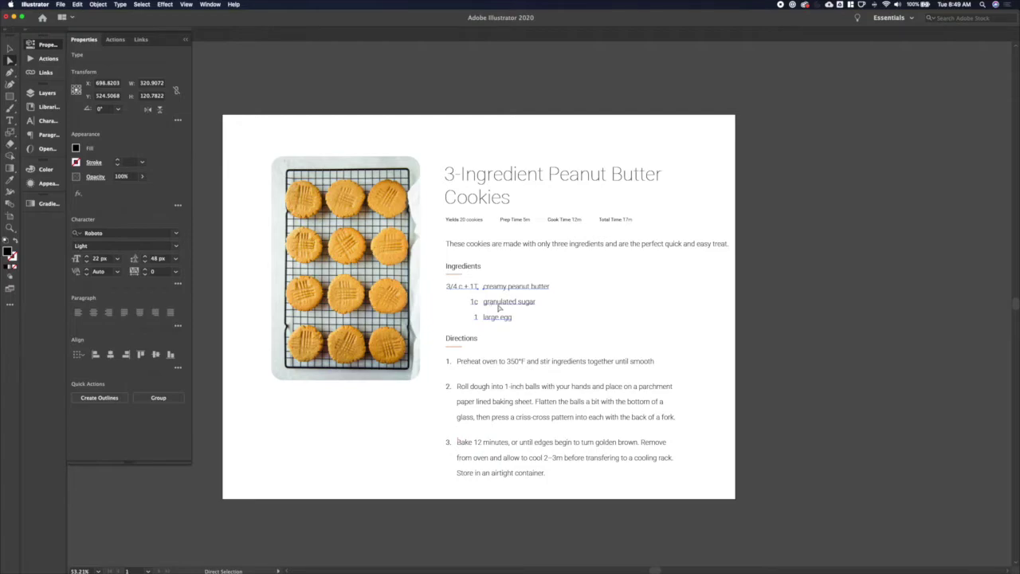
# Step: Nudge both section headings up off their divider lines and move the Ingredients and Directions sections down, Directions further
pyautogui.click(449, 267)
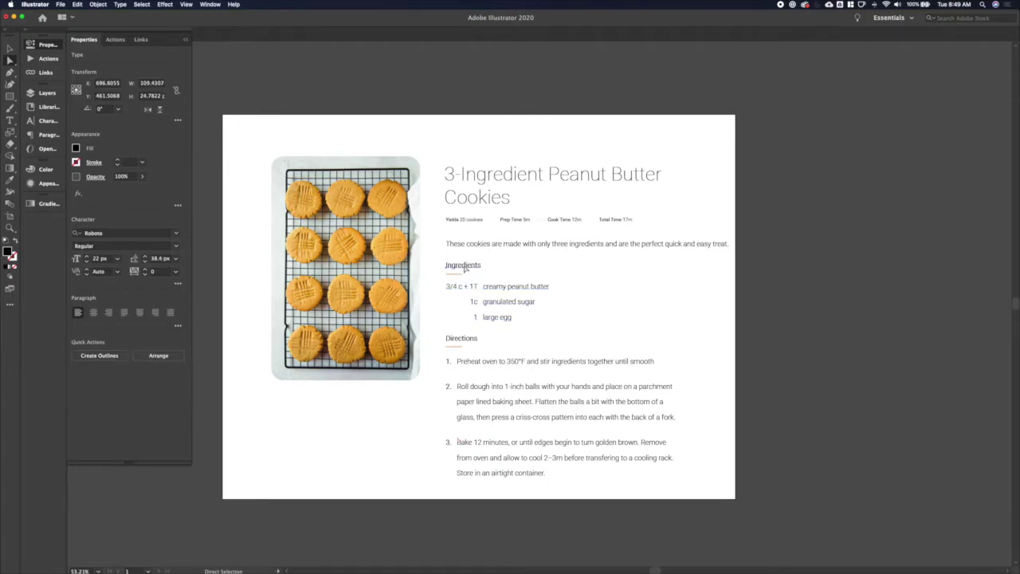
pyautogui.click(450, 340)
pyautogui.press('v')
pyautogui.click(438, 296)
pyautogui.moveTo(435, 260); pyautogui.dragTo(594, 450)
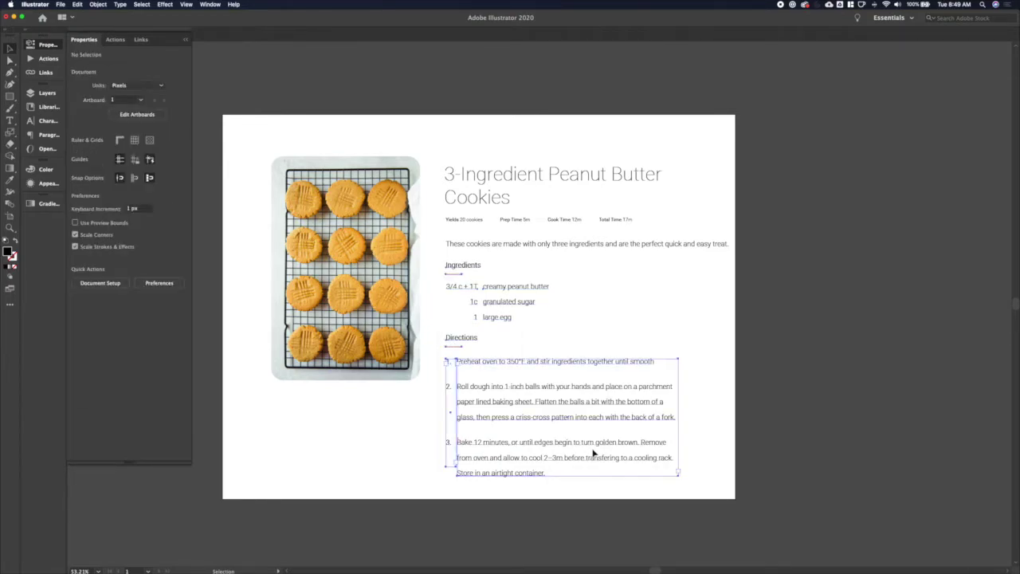
pyautogui.hotkey('shift', 'Down')
pyautogui.press('Down')
pyautogui.press('Down')
pyautogui.press('Down')
pyautogui.press('Down')
pyautogui.press('Down')
pyautogui.press('Down')
pyautogui.press('Down')
pyautogui.press('Down')
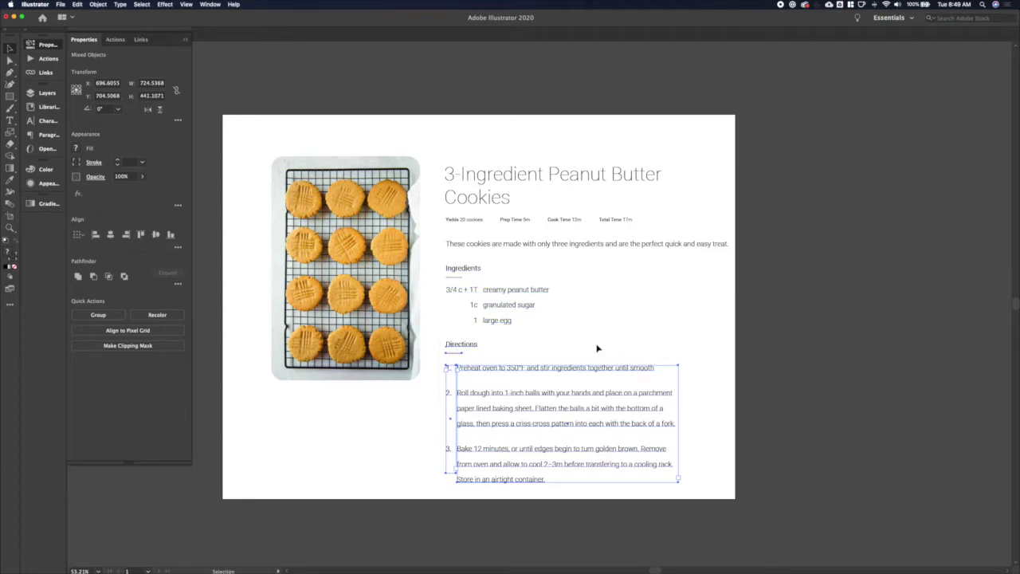
pyautogui.click(693, 253)
# Step: Break the introduction before "and easy treat." onto a second line and move the sections below it down 30 px
pyautogui.press('t')
pyautogui.click(683, 250)
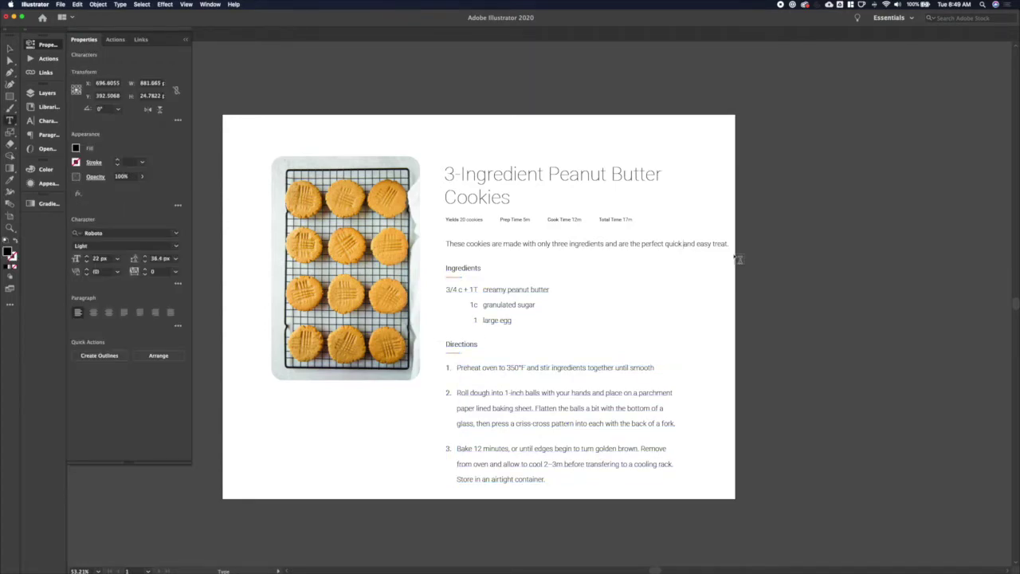
pyautogui.press('Return')
pyautogui.press('v')
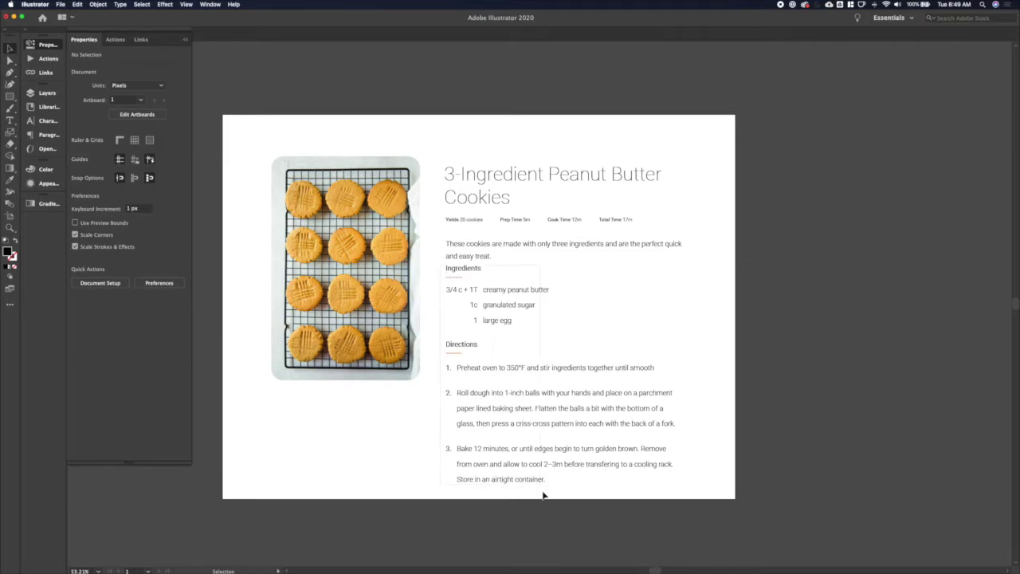
pyautogui.moveTo(544, 493); pyautogui.dragTo(541, 497)
pyautogui.hotkey('shift', 'Down')
pyautogui.hotkey('shift', 'Down')
pyautogui.hotkey('shift', 'Down')
pyautogui.click(564, 325)
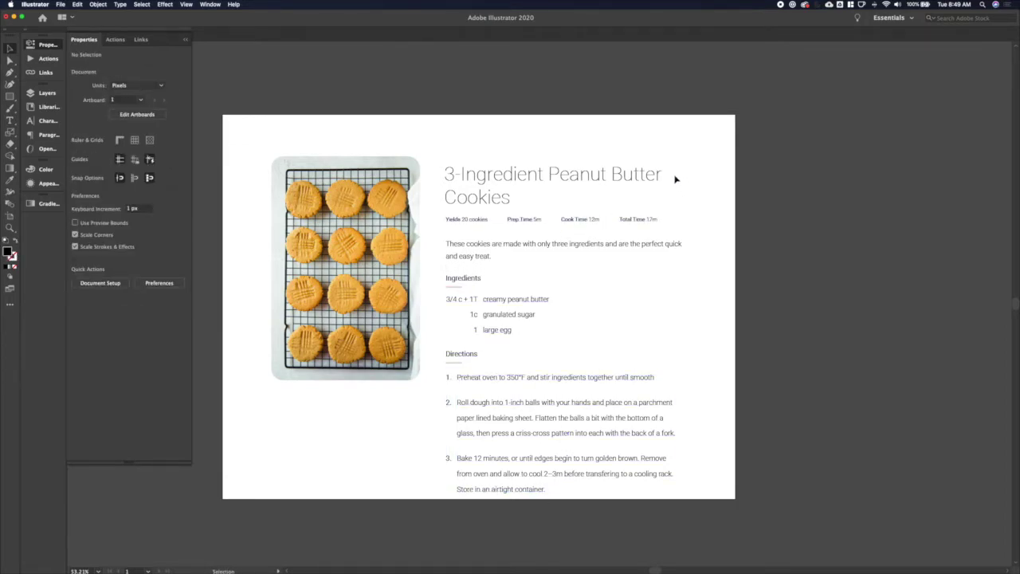
# Step: Enlarge the recipe title to 70 px and move it up 30 px to clear the details line
pyautogui.click(647, 170)
pyautogui.press('super+shift+period')
pyautogui.press('super+shift+period')
pyautogui.press('super+shift+period')
pyautogui.press('super+shift+period')
pyautogui.press('super+shift+period')
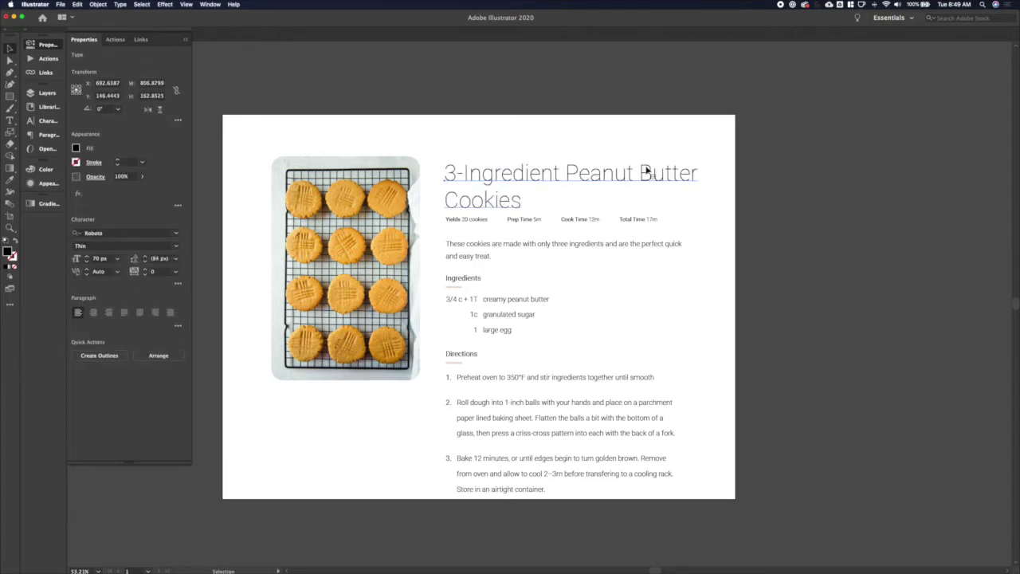
pyautogui.hotkey('shift', 'Up')
pyautogui.hotkey('shift', 'Up')
pyautogui.hotkey('shift', 'Up')
# Step: Move the title's line break so that "Butter Cookies" forms the second line, and nudge the title up slightly
pyautogui.press('t')
pyautogui.click(639, 163)
pyautogui.press('Return')
pyautogui.press('Down')
pyautogui.press('BackSpace')
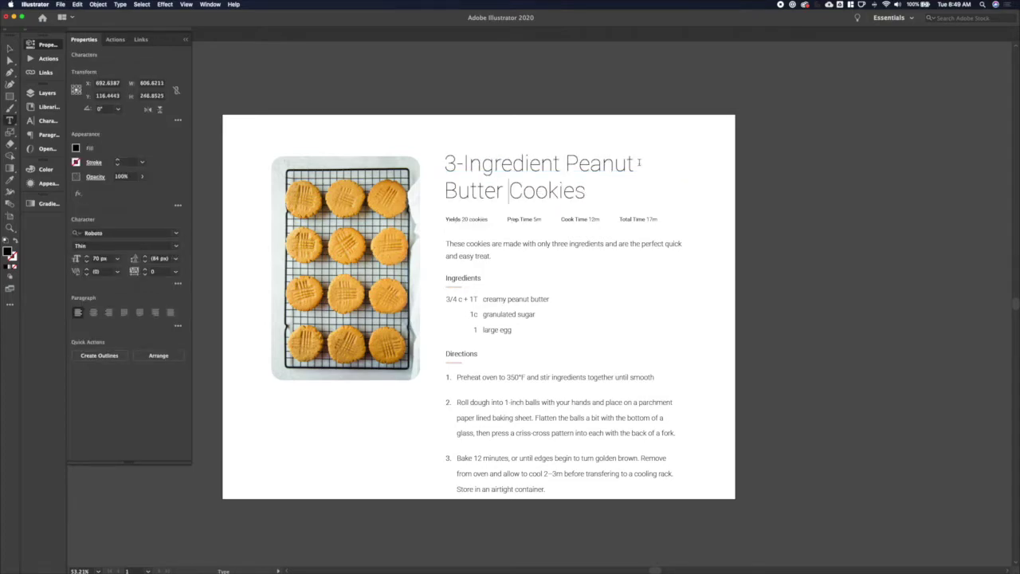
pyautogui.press('Escape')
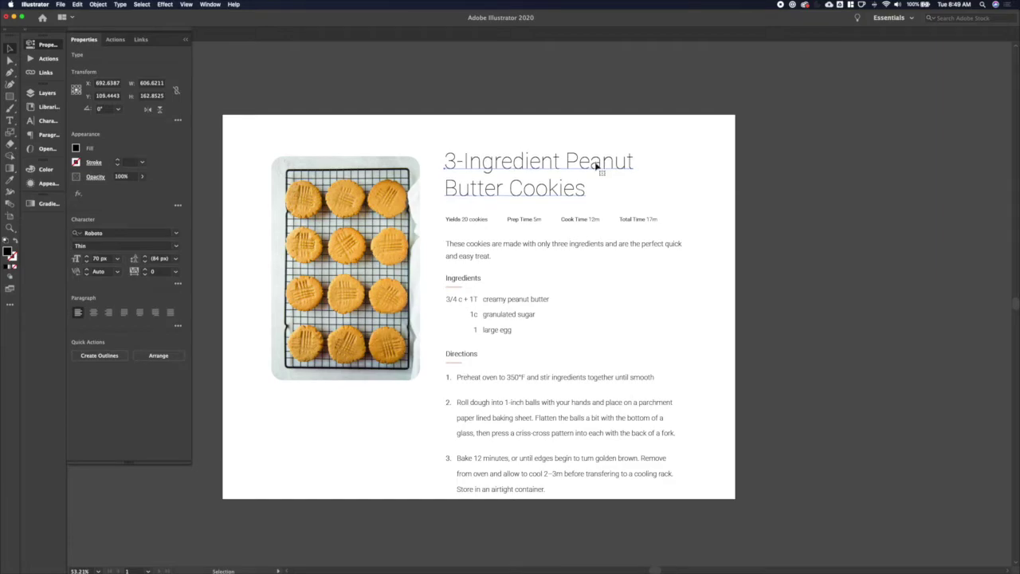
pyautogui.moveTo(641, 566); pyautogui.dragTo(641, 566)
# Step: Scale the masked cookie photo up proportionally to about 518 × 780 px
pyautogui.click(371, 271)
pyautogui.press('s')
pyautogui.moveTo(413, 143); pyautogui.dragTo(421, 128)
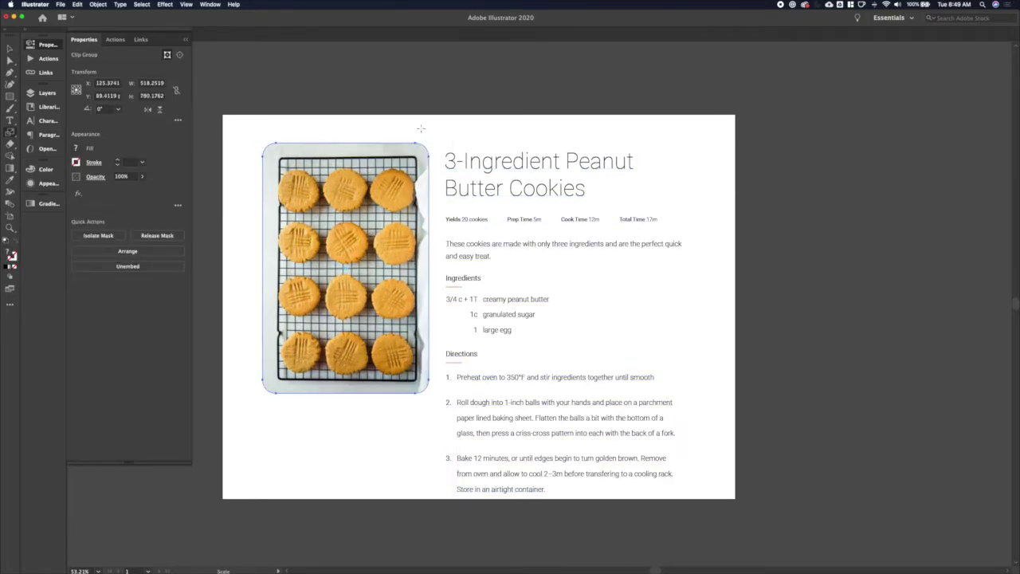
# Step: Move the masked cookie photo 20 px to the left
pyautogui.hotkey('shift', 'Left')
pyautogui.hotkey('shift', 'Left')
pyautogui.press('v')
# Step: Set the yields and times details line to 18 px and nudge it up slightly
pyautogui.click(611, 222)
pyautogui.press('super+shift+period')
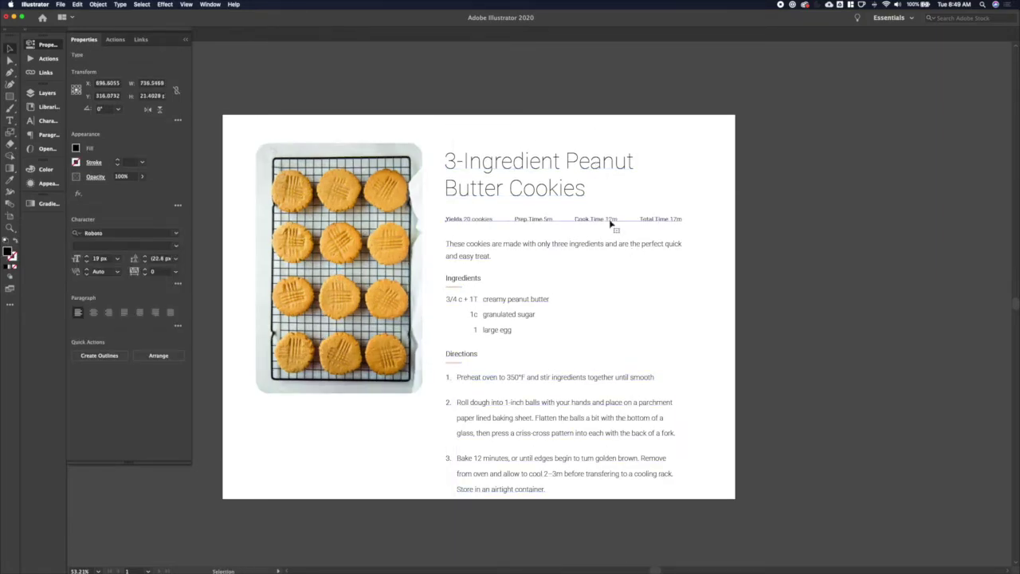
pyautogui.click(87, 259)
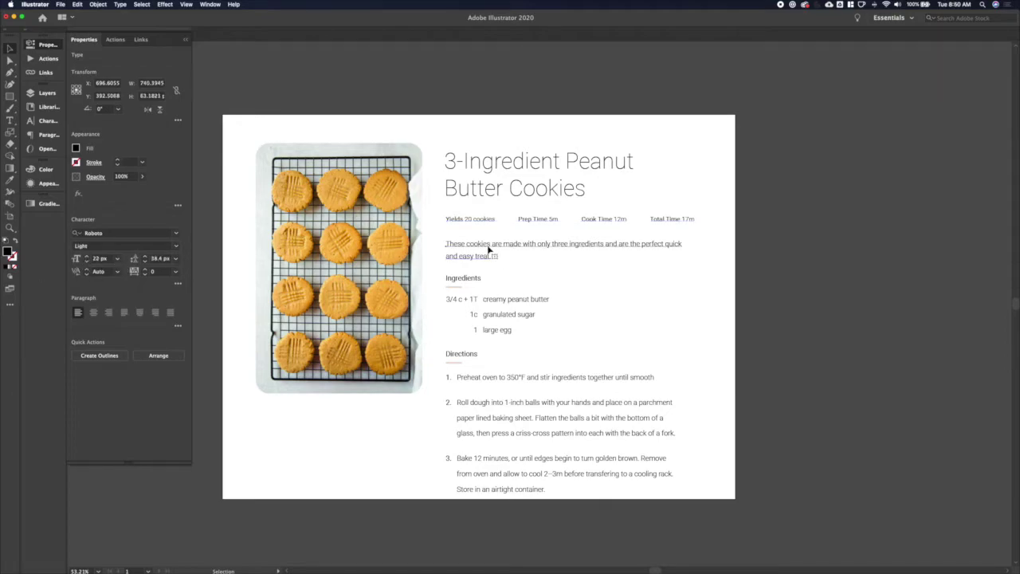
pyautogui.click(826, 271)
pyautogui.click(675, 220)
pyautogui.doubleClick(87, 261)
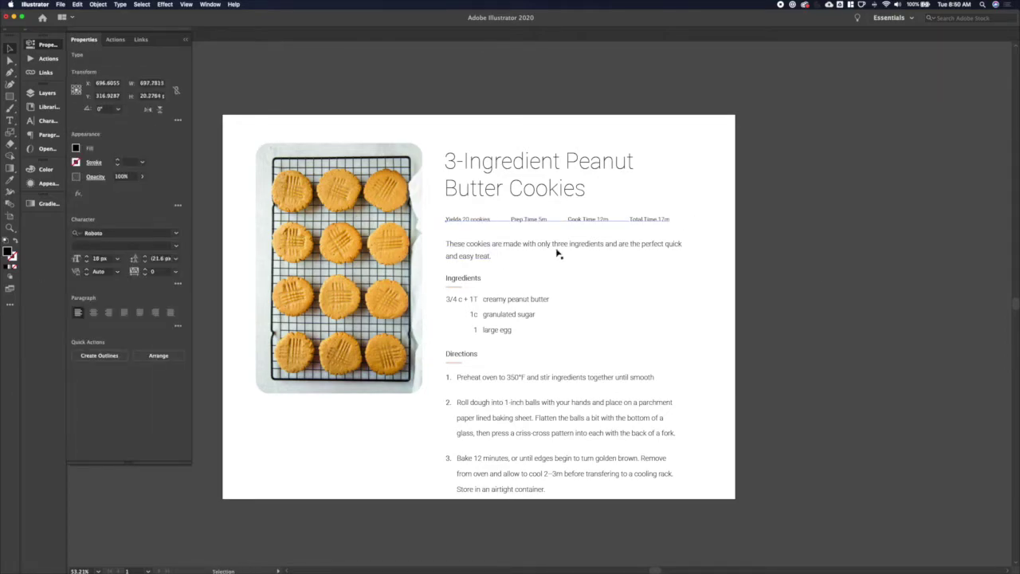
pyautogui.hotkey('shift', 'Up')
pyautogui.press('Down')
pyautogui.press('Down')
pyautogui.click(764, 291)
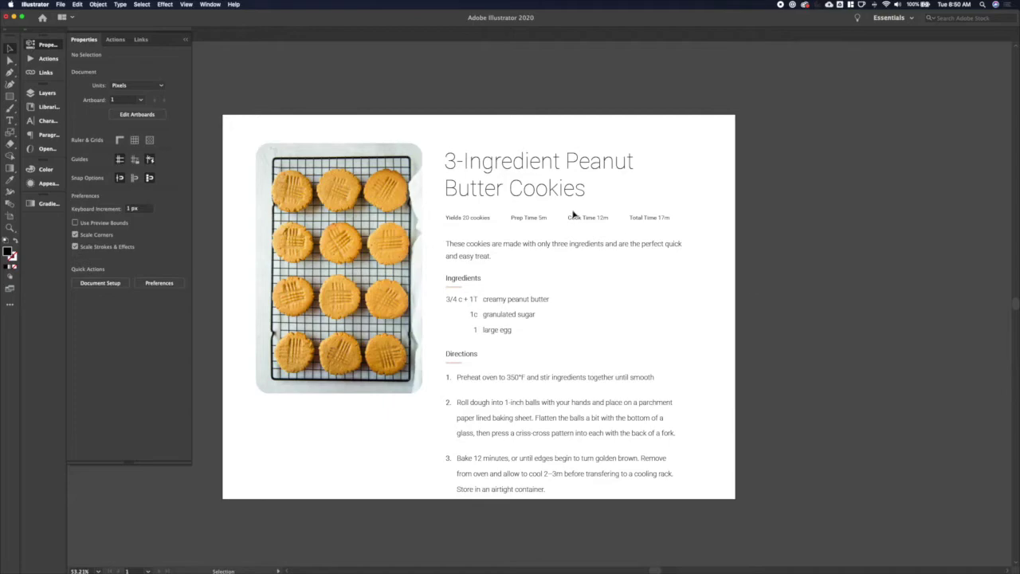
# Step: Try placing the introduction directly under the title, with the yields and times details line below it
pyautogui.moveTo(515, 247); pyautogui.dragTo(515, 220)
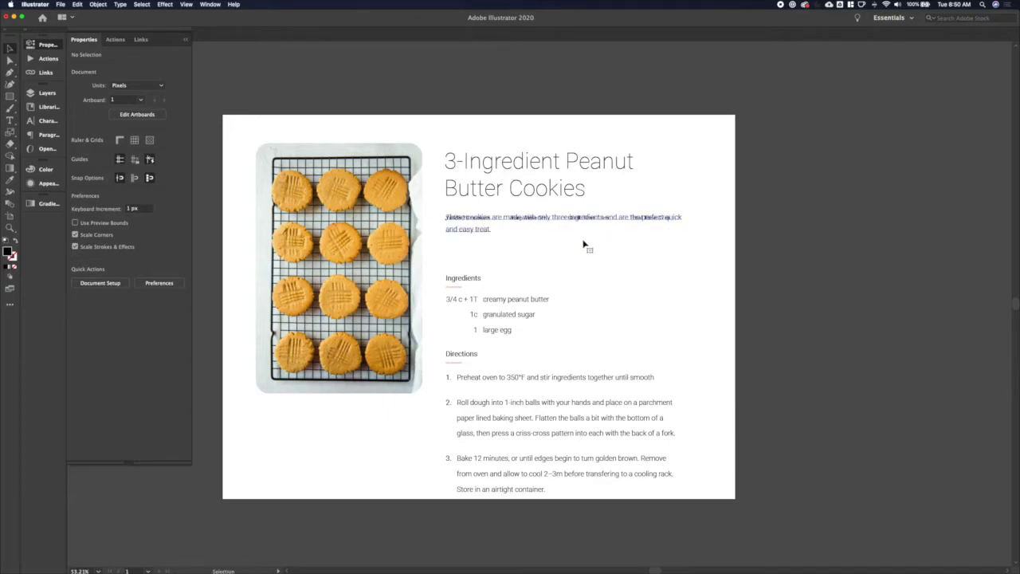
pyautogui.click(555, 216)
pyautogui.hotkey('shift', 'Down')
pyautogui.hotkey('shift', 'Down')
pyautogui.hotkey('shift', 'Down')
pyautogui.hotkey('shift', 'Down')
pyautogui.hotkey('shift', 'Down')
pyautogui.hotkey('shift', 'Down')
pyautogui.hotkey('shift', 'Down')
pyautogui.hotkey('shift', 'Down')
pyautogui.hotkey('shift', 'Down')
pyautogui.hotkey('shift', 'Down')
pyautogui.hotkey('shift', 'Down')
pyautogui.hotkey('shift', 'Down')
pyautogui.click(726, 269)
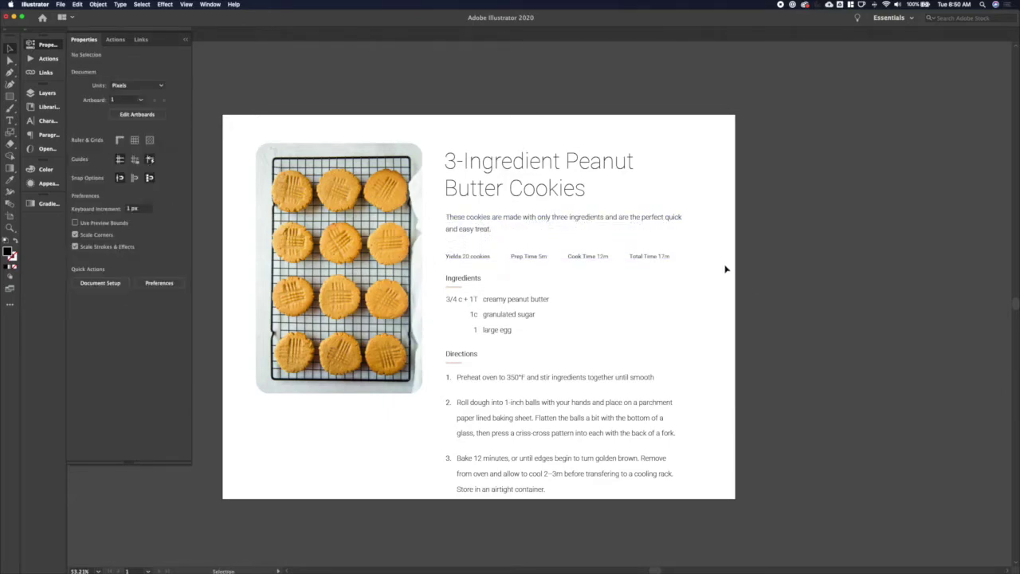
# Step: Undo the swap of the introduction and the details line
pyautogui.press('super+z')
pyautogui.press('super+z')
pyautogui.press('super+z')
pyautogui.press('super+z')
pyautogui.press('super+z')
pyautogui.press('super+z')
pyautogui.press('super+z')
pyautogui.press('super+z')
pyautogui.press('super+z')
pyautogui.press('super+z')
# Step: Move the introduction up about 12 px and the Ingredients and Directions sections down 20 px
pyautogui.click(647, 247)
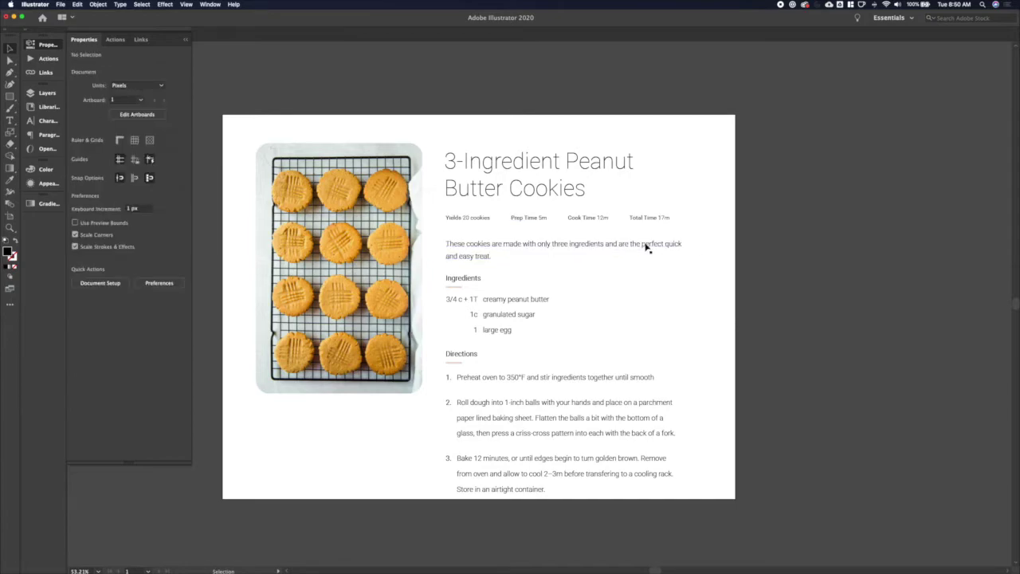
pyautogui.press('Up')
pyautogui.press('Up')
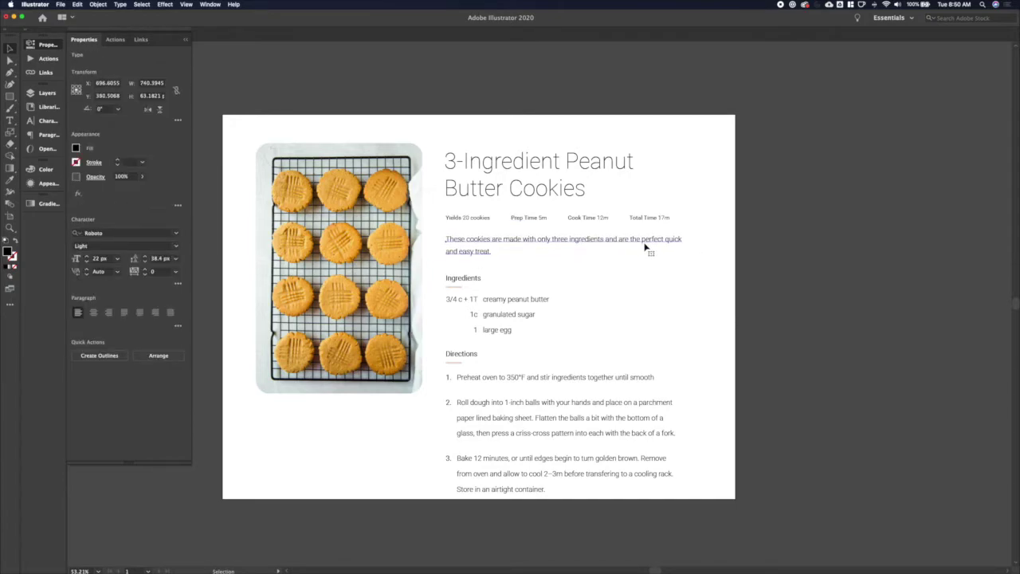
pyautogui.moveTo(444, 274); pyautogui.dragTo(551, 502)
pyautogui.hotkey('shift', 'Down')
pyautogui.hotkey('shift', 'Down')
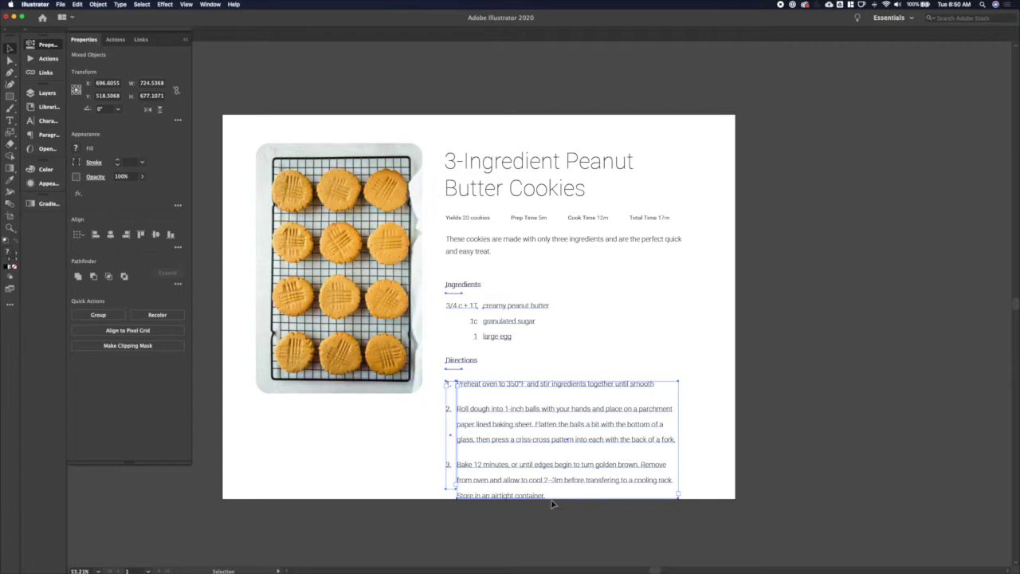
# Step: Move the entire recipe text column, from the title through the directions, down 20 px
pyautogui.click(729, 358)
pyautogui.moveTo(625, 371); pyautogui.dragTo(658, 451)
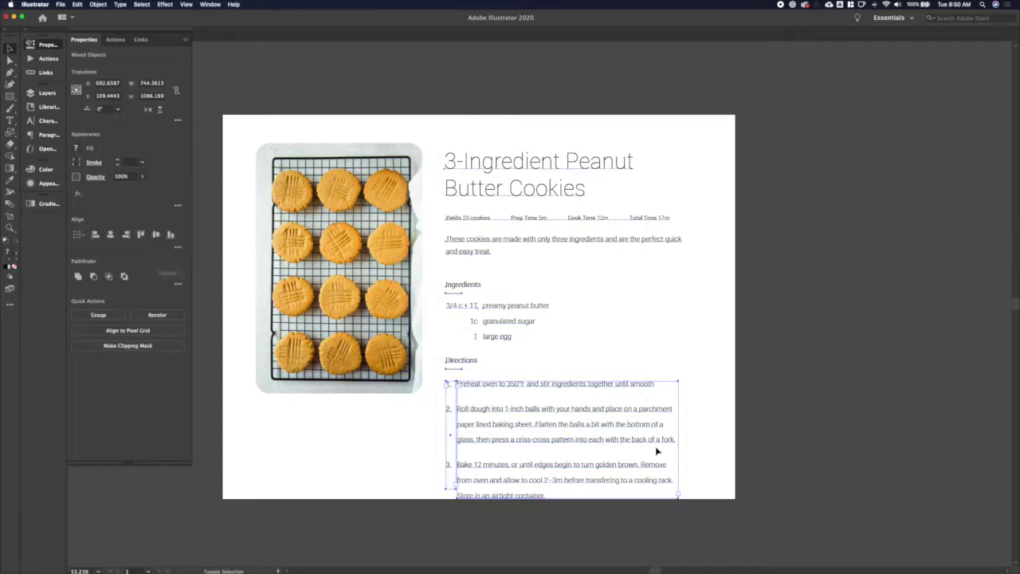
pyautogui.hotkey('shift', 'Down')
pyautogui.hotkey('shift', 'Down')
pyautogui.click(774, 385)
# Step: Draw a rectangle about 1528 × 1306 px around the recipe layout, behind the content, and fill it white
pyautogui.press('m')
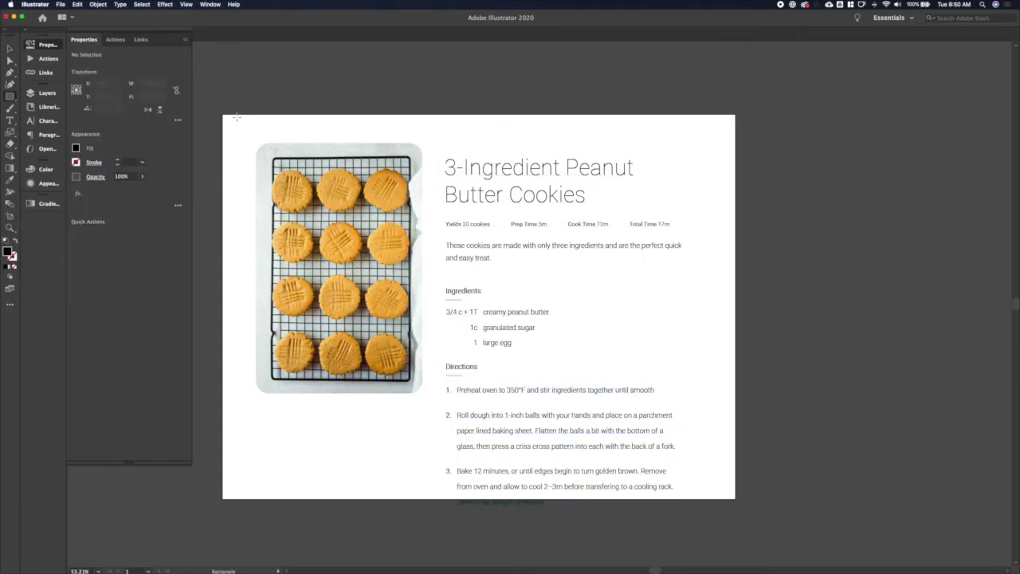
pyautogui.moveTo(232, 114); pyautogui.dragTo(721, 534)
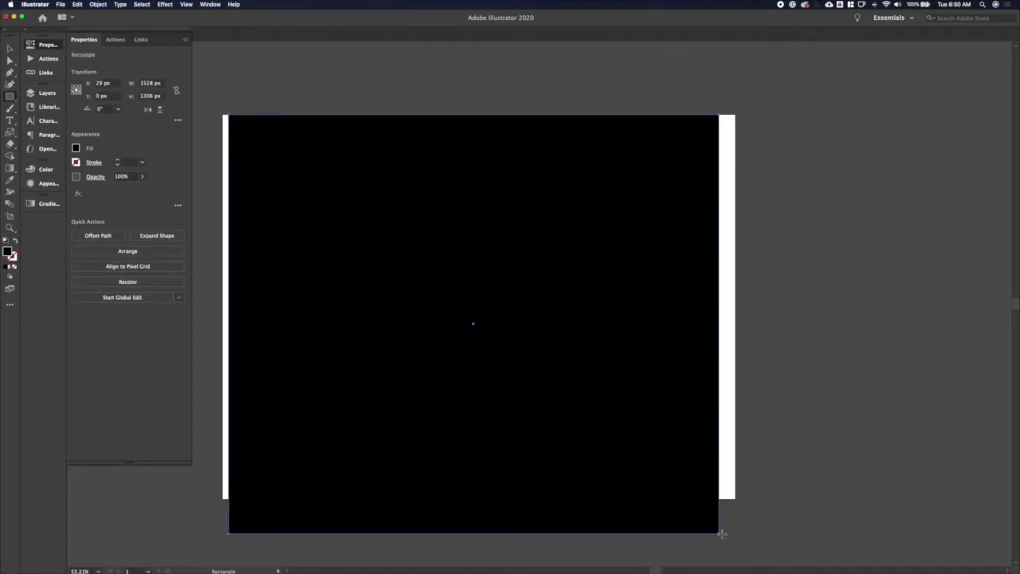
pyautogui.press('v')
pyautogui.click(76, 148)
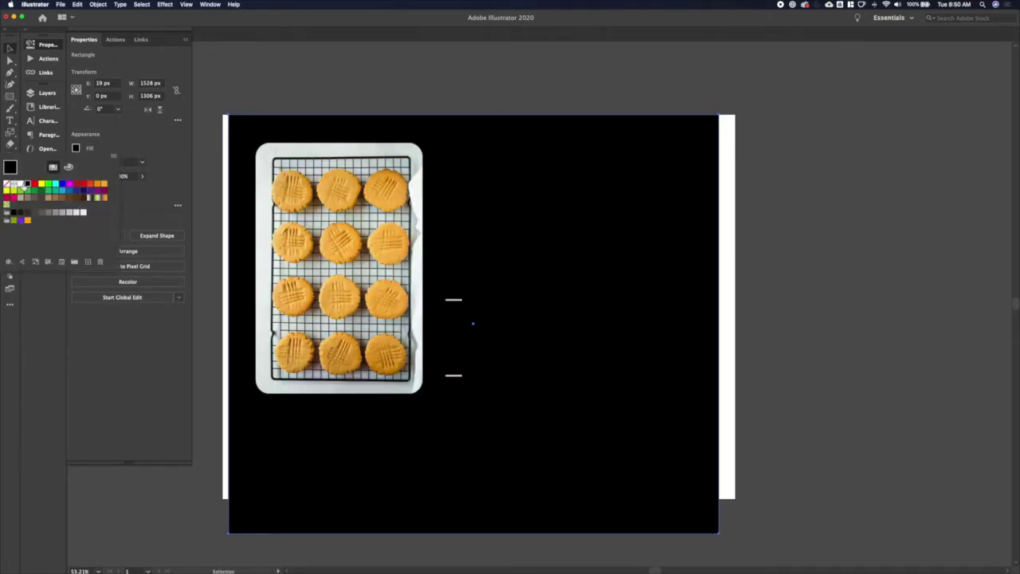
pyautogui.click(22, 185)
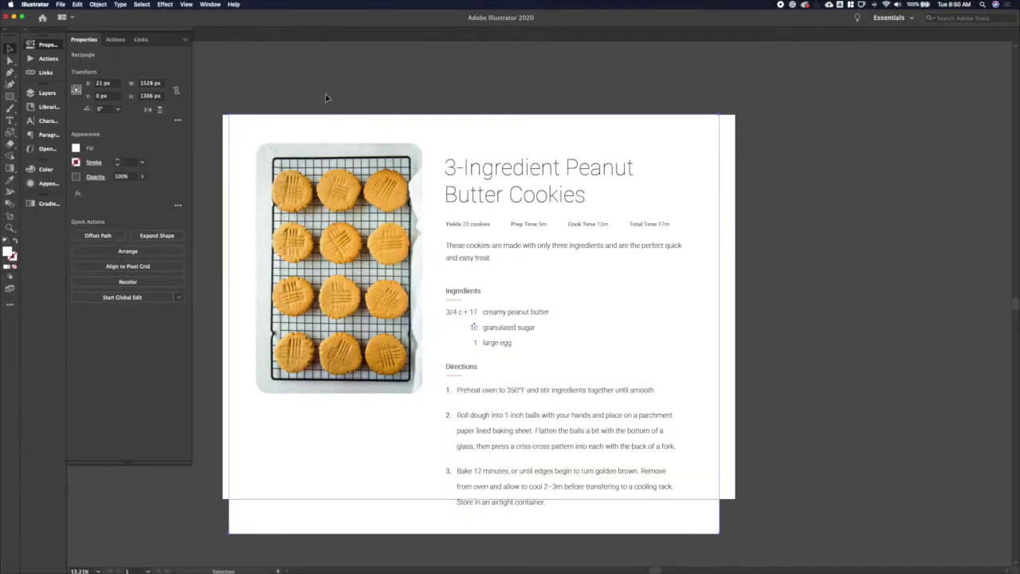
# Step: Bring the white rectangle to the front and use it as a clipping mask for the whole recipe layout
pyautogui.press('super+a')
pyautogui.rightClick(647, 508)
pyautogui.click(834, 437)
pyautogui.click(781, 356)
pyautogui.click(685, 349)
pyautogui.press('shift+super+]')
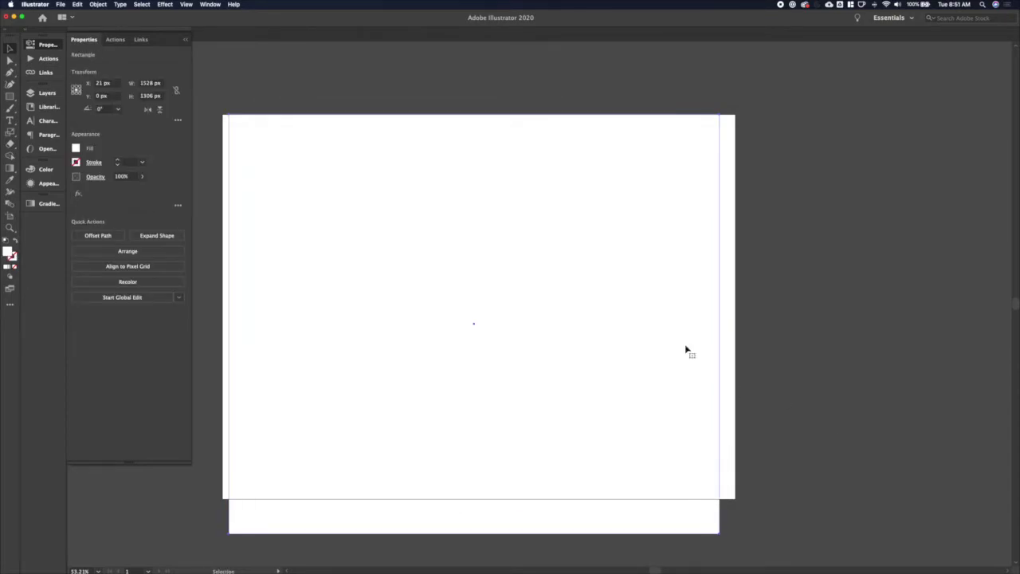
pyautogui.press('super+a')
pyautogui.rightClick(649, 424)
pyautogui.click(683, 495)
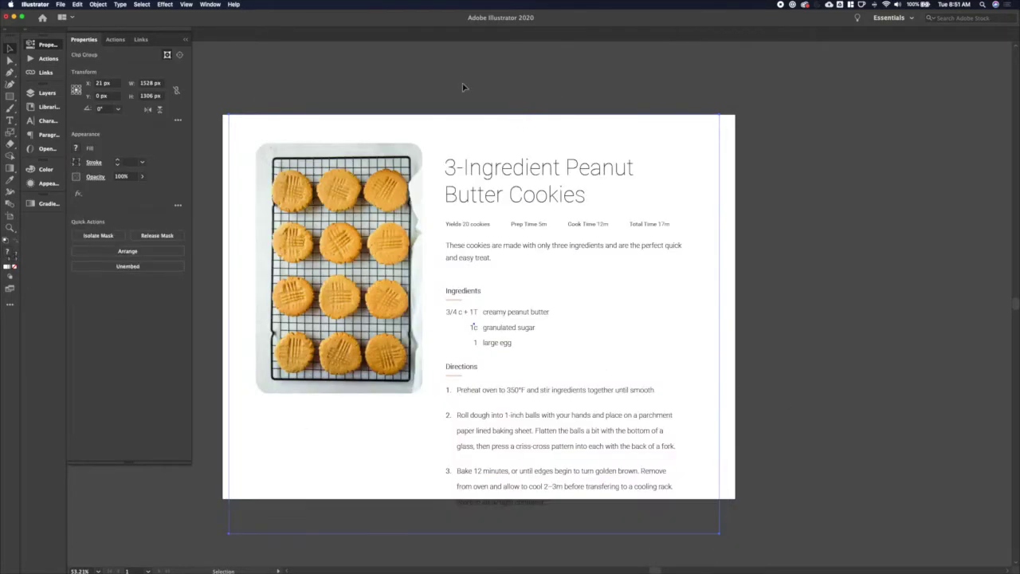
# Step: Directly select the clipping rectangle and fill it white as the layout's background
pyautogui.click(464, 87)
pyautogui.press('a')
pyautogui.click(279, 116)
pyautogui.click(76, 149)
pyautogui.click(17, 184)
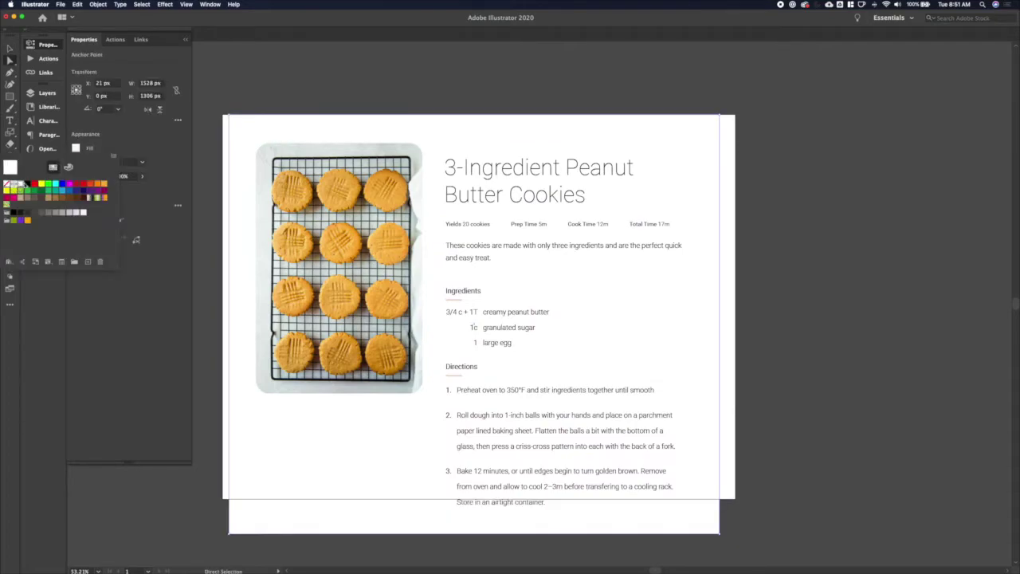
pyautogui.click(317, 78)
pyautogui.click(317, 78)
pyautogui.press('v')
pyautogui.press('s')
pyautogui.press('v')
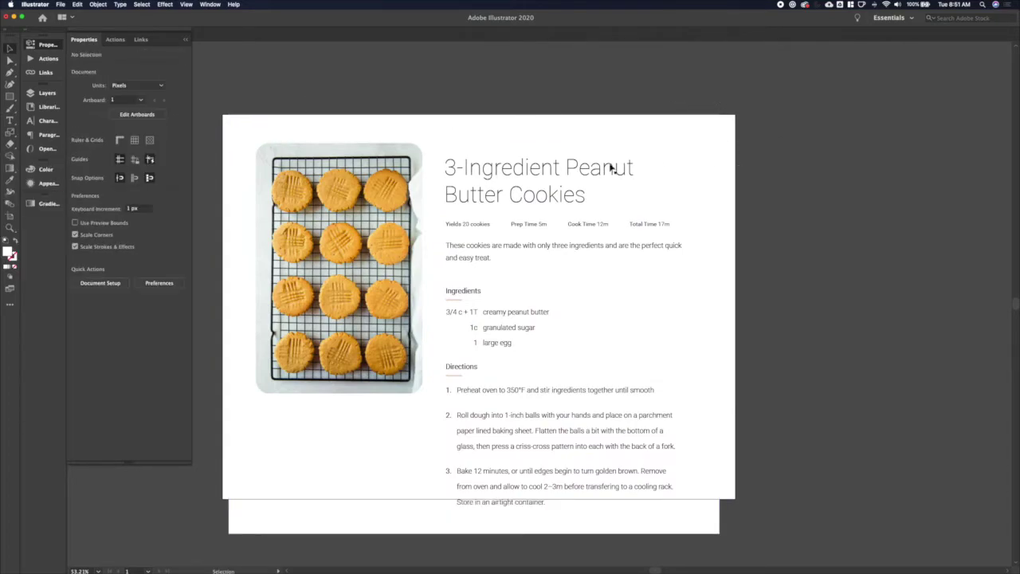
# Step: Scale the clipped recipe group down proportionally to about 1355 × 1158 px
pyautogui.click(608, 167)
pyautogui.press('s')
pyautogui.moveTo(719, 120); pyautogui.dragTo(684, 153)
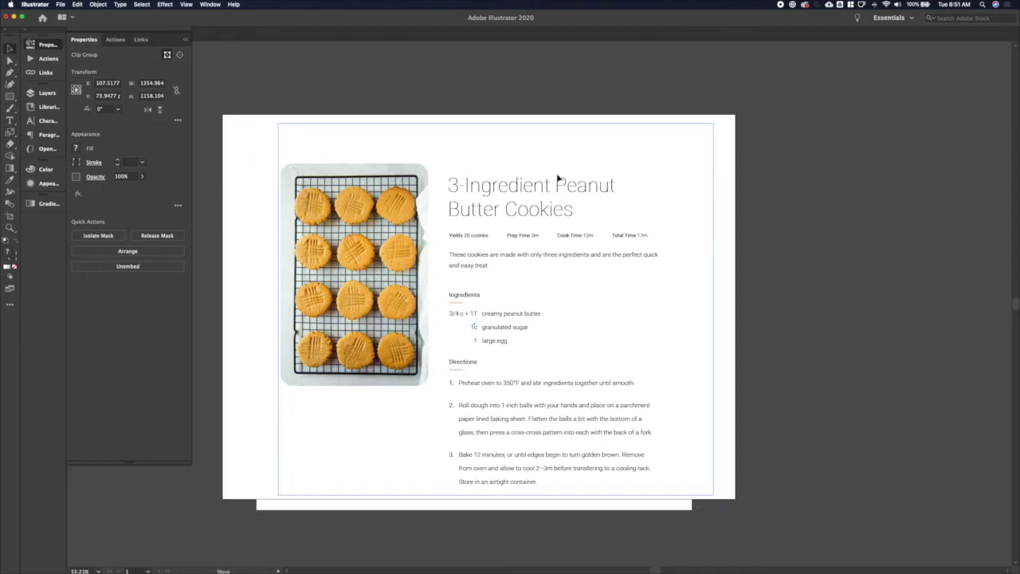
# Step: Center the clipped recipe group on the artboard by its center point at X 800 px, Y 600 px
pyautogui.moveTo(546, 185); pyautogui.dragTo(555, 176)
pyautogui.click(76, 93)
pyautogui.click(104, 84)
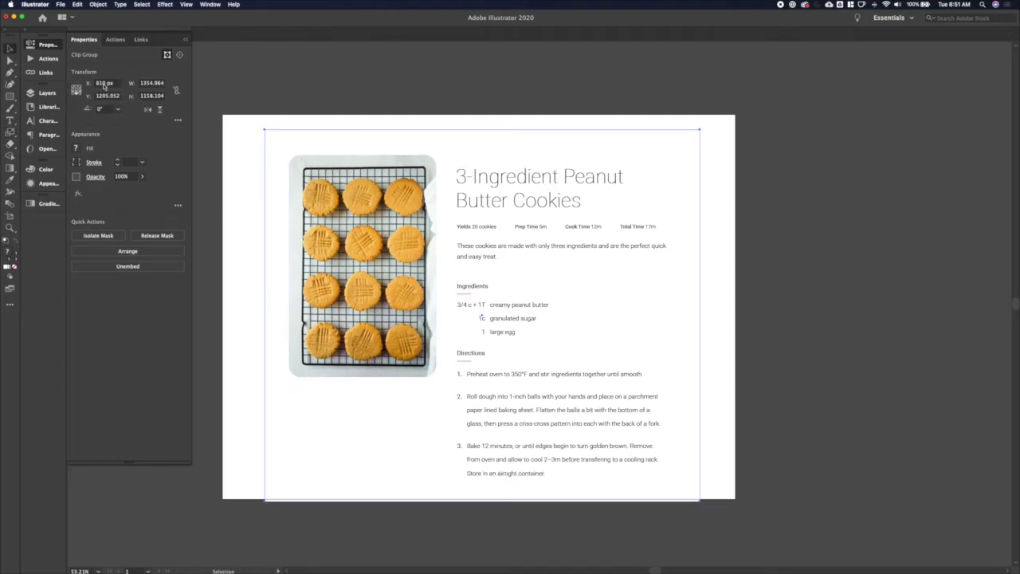
pyautogui.click(102, 83)
pyautogui.write('80')
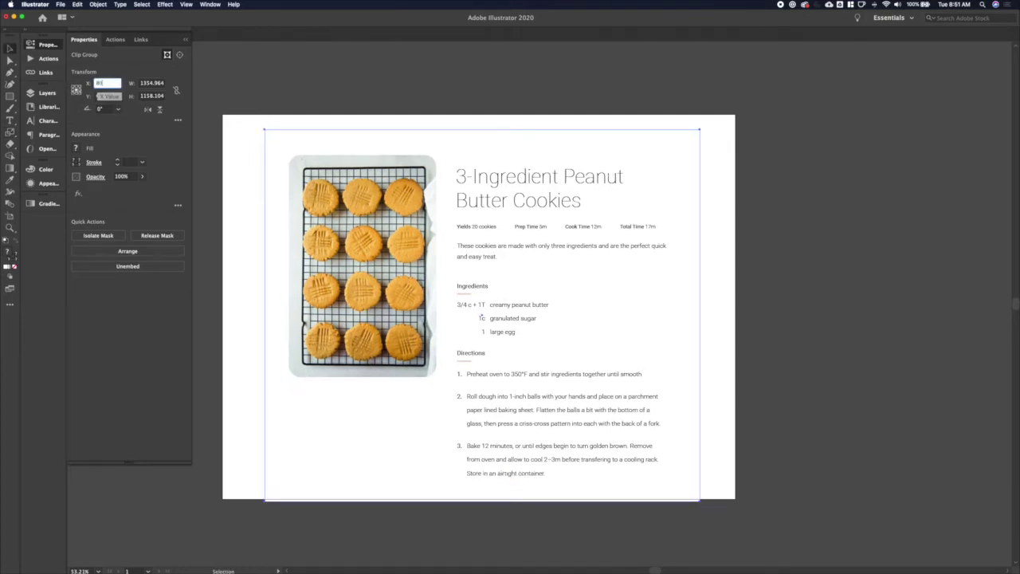
pyautogui.write('0')
pyautogui.press('Return')
pyautogui.write('800')
pyautogui.press('Return')
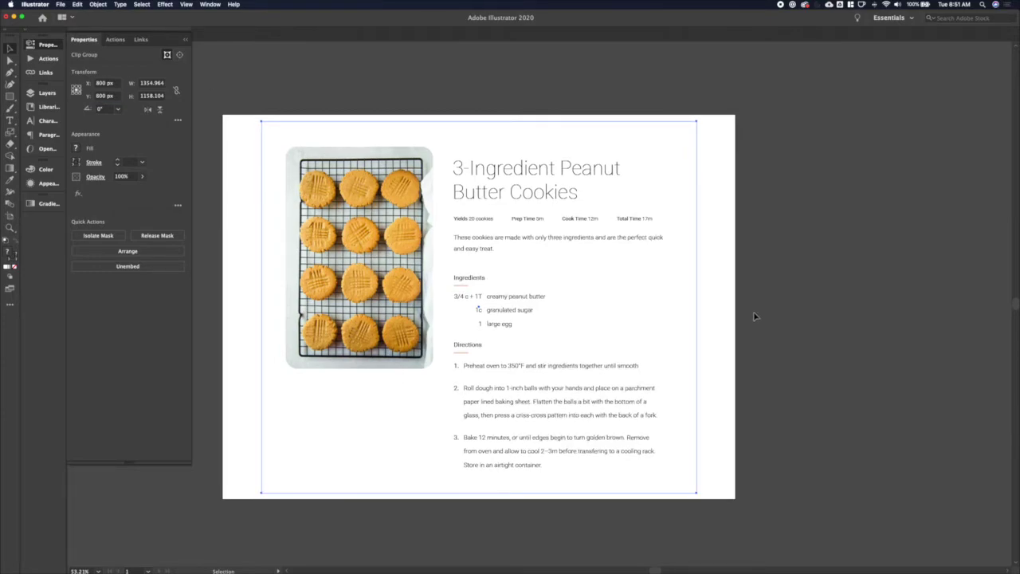
# Step: Move the clipped recipe group down 90 px to make room above it
pyautogui.click(740, 310)
pyautogui.click(346, 245)
pyautogui.hotkey('shift', 'Down')
pyautogui.hotkey('shift', 'Down')
pyautogui.hotkey('shift', 'Down')
pyautogui.hotkey('shift', 'Down')
pyautogui.hotkey('shift', 'Down')
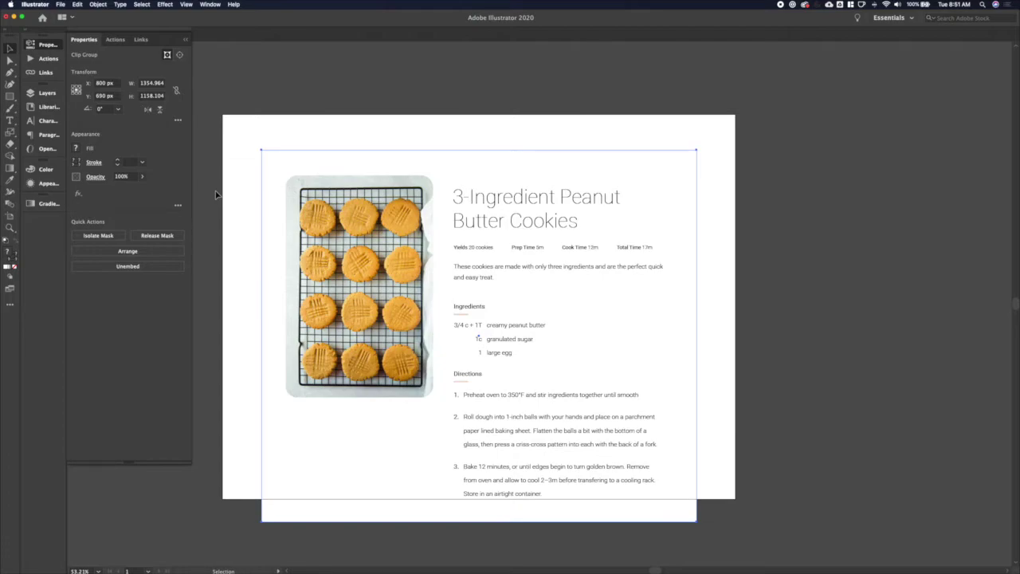
# Step: Raise the top edge of the white clipping rectangle past the artboard's top, to a height of about 1318 px
pyautogui.press('a')
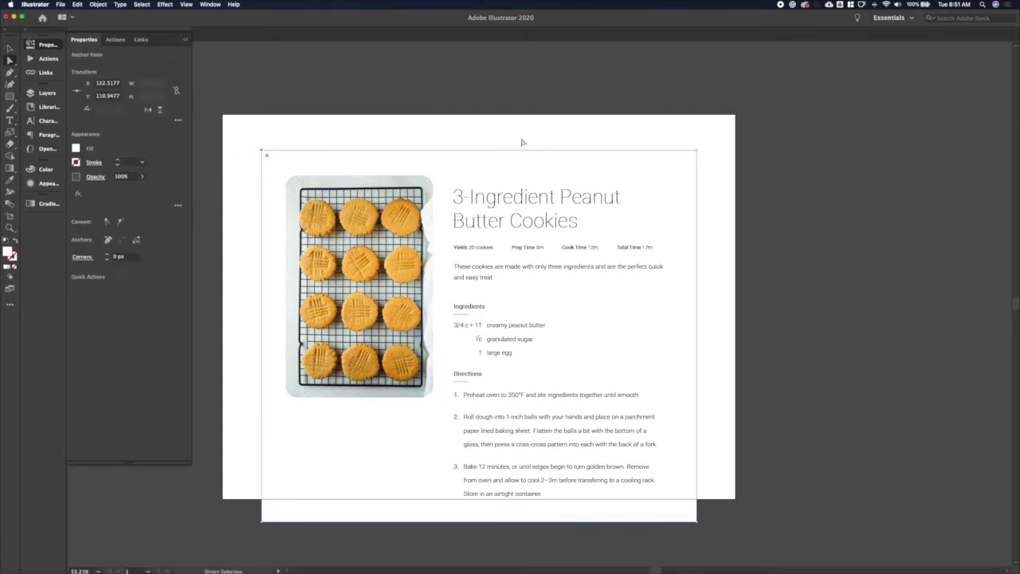
pyautogui.click(696, 149)
pyautogui.hotkey('shift', 'Up')
pyautogui.hotkey('shift', 'Up')
pyautogui.hotkey('shift', 'Up')
pyautogui.hotkey('shift', 'Up')
pyautogui.hotkey('shift', 'Up')
pyautogui.hotkey('shift', 'Up')
pyautogui.hotkey('shift', 'Up')
pyautogui.hotkey('shift', 'Up')
pyautogui.hotkey('shift', 'Up')
pyautogui.hotkey('shift', 'Up')
pyautogui.hotkey('shift', 'Up')
pyautogui.hotkey('shift', 'Up')
pyautogui.hotkey('shift', 'Up')
pyautogui.hotkey('shift', 'Up')
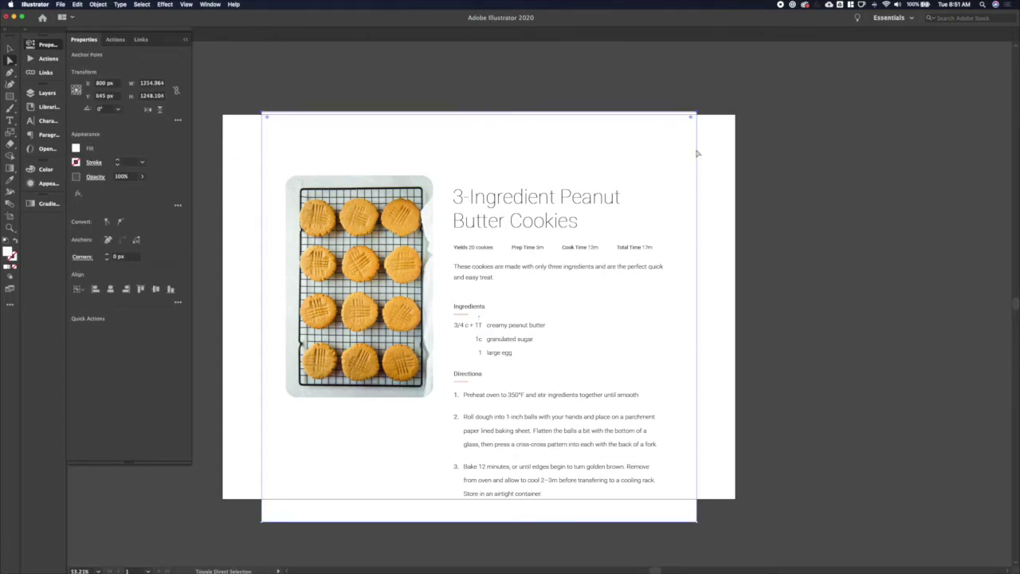
# Step: Add left-aligned text reading "recipes." near the artboard's top edge, above the photo
pyautogui.scroll(4, 677, 151)
pyautogui.press('t')
pyautogui.click(295, 209)
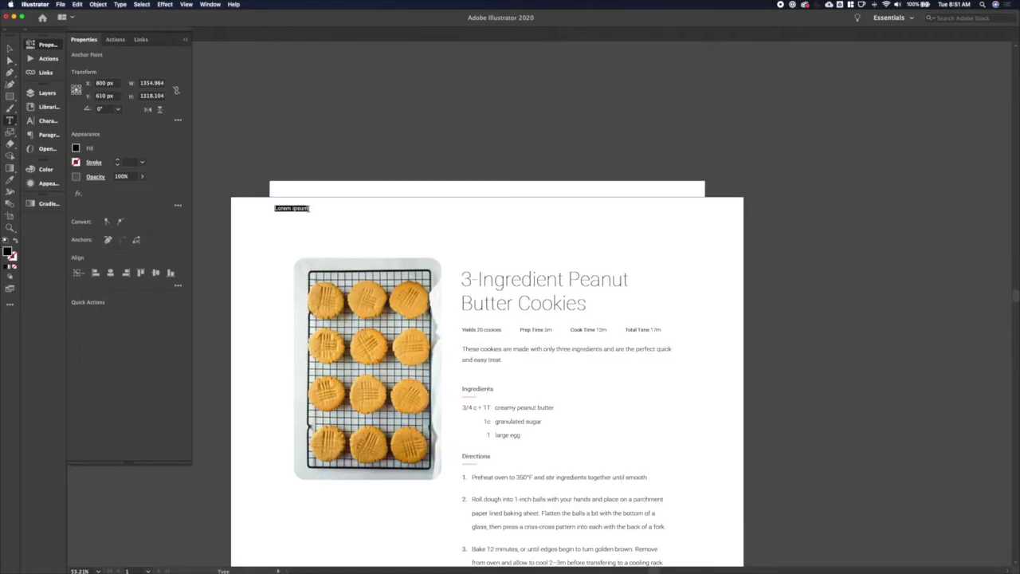
pyautogui.write('recipes')
pyautogui.press('super+a')
pyautogui.press('super+shift+l')
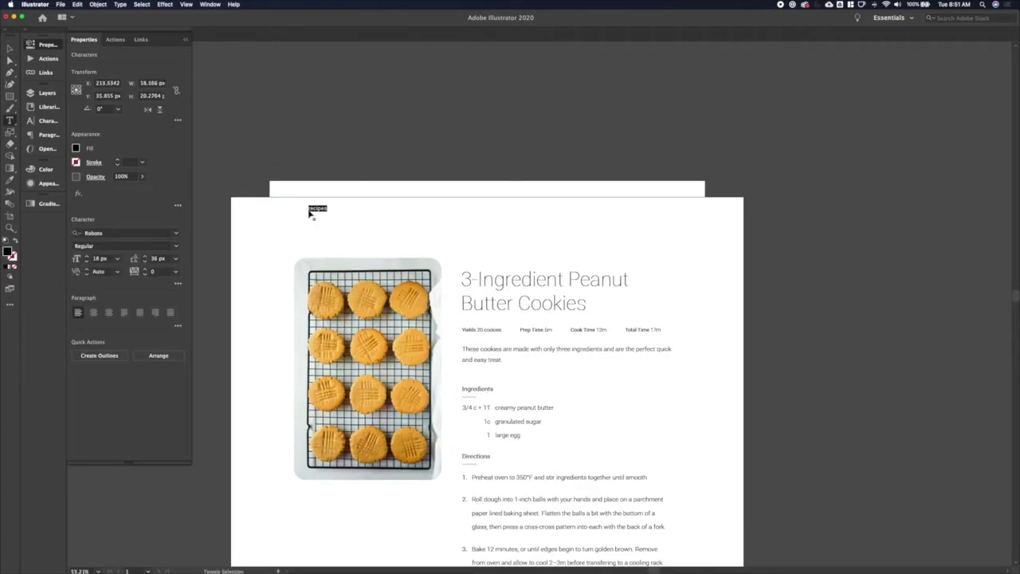
# Step: Set the "recipes." text to Roboto Black at 44 px
pyautogui.click(176, 245)
pyautogui.click(139, 366)
pyautogui.press('super+shift+period')
pyautogui.press('super+shift+period')
pyautogui.press('super+shift+period')
pyautogui.press('super+shift+period')
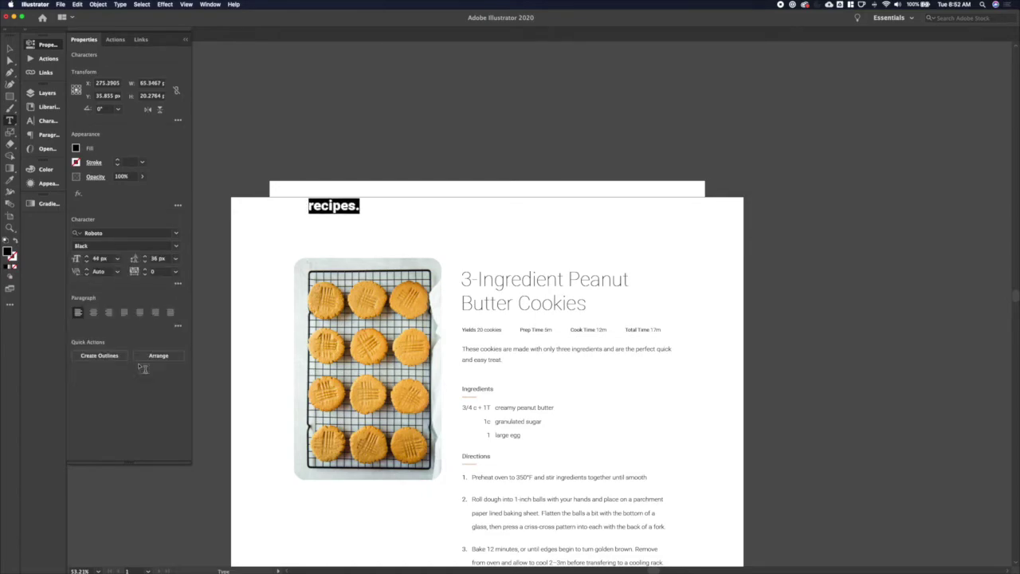
# Step: Move the "recipes." heading left about 40 px to line up with the photo's left edge
pyautogui.hotkey('shift', 'Left')
pyautogui.hotkey('shift', 'Left')
pyautogui.hotkey('shift', 'Left')
pyautogui.click(10, 50)
pyautogui.hotkey('shift', 'Left')
pyautogui.hotkey('shift', 'Left')
pyautogui.hotkey('shift', 'Left')
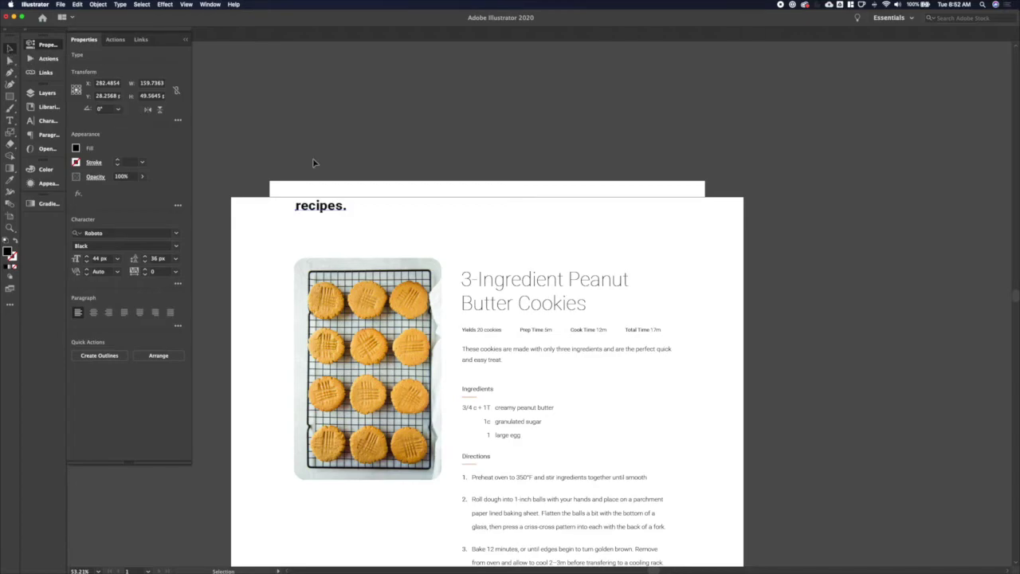
# Step: Duplicate the "recipes." heading horizontally to the area above the recipe title
pyautogui.scroll(5, 317, 163)
pyautogui.scroll(-7, 322, 239)
pyautogui.moveTo(329, 212); pyautogui.dragTo(670, 214)
pyautogui.hotkey('shift', 'Right')
# Step: Set the duplicated heading's text to Roboto Light at 20 px
pyautogui.doubleClick(659, 207)
pyautogui.press('super+a')
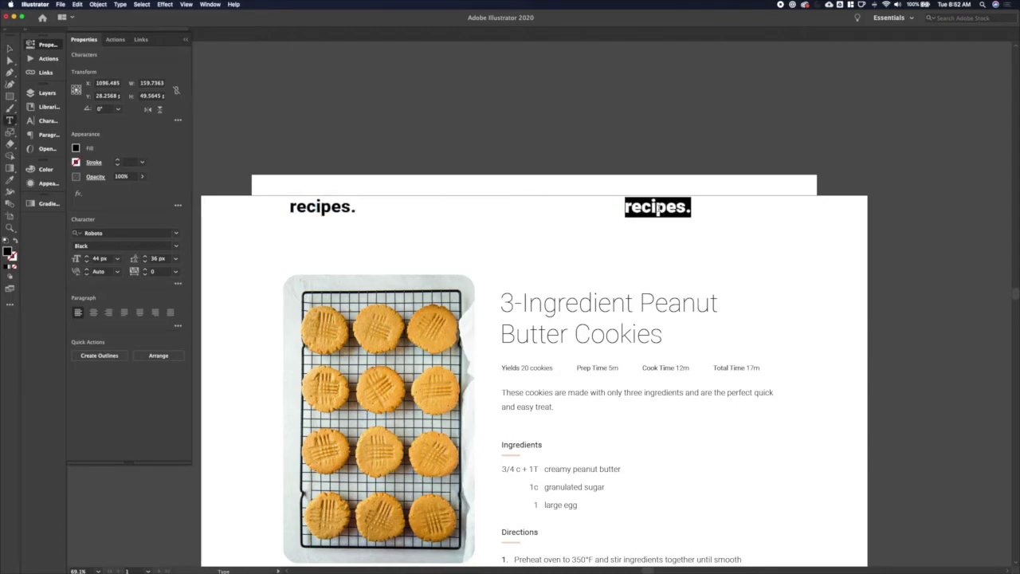
pyautogui.press('super+shift+comma')
pyautogui.press('super+shift+comma')
pyautogui.press('super+shift+comma')
pyautogui.press('super+shift+comma')
pyautogui.press('super+shift+comma')
pyautogui.press('super+shift+comma')
pyautogui.press('super+shift+comma')
pyautogui.press('super+shift+comma')
pyautogui.press('super+shift+comma')
pyautogui.press('super+shift+comma')
pyautogui.press('super+shift+comma')
pyautogui.press('super+shift+comma')
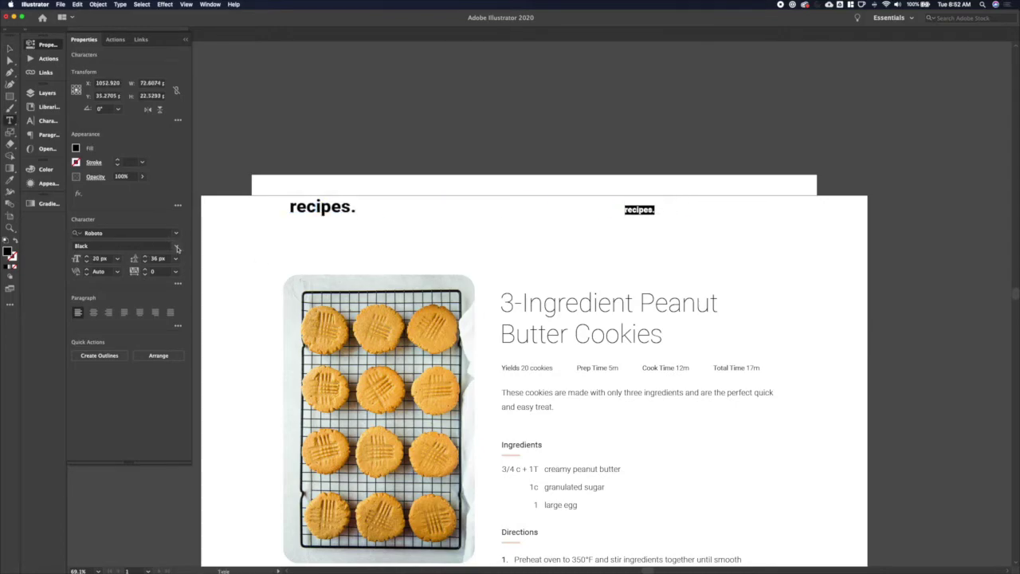
pyautogui.click(177, 249)
pyautogui.click(158, 276)
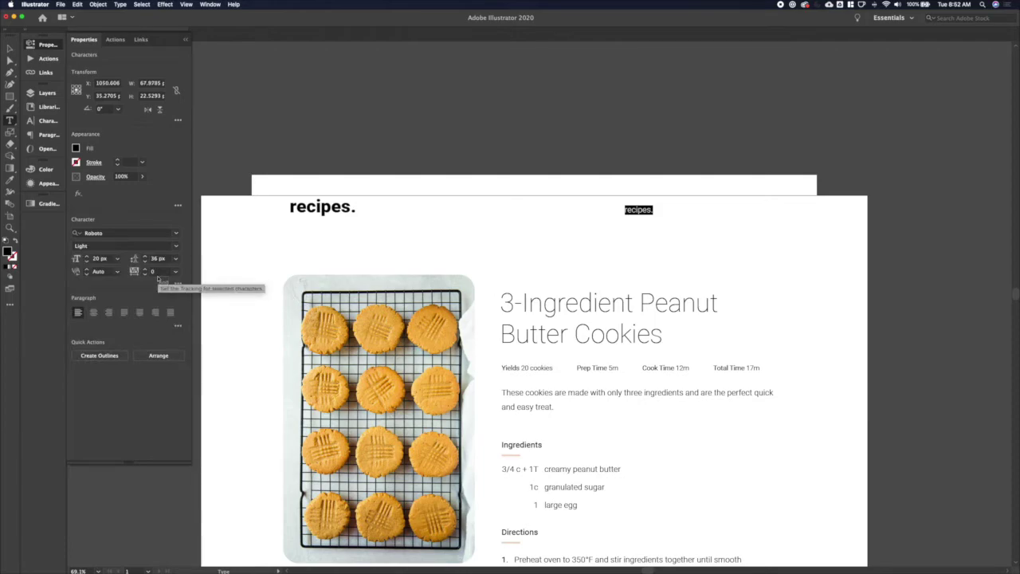
# Step: Replace the duplicate's text with spaced entries "Appetizers", "Side Dishes", "Protein" and "Desserts", and reduce it to 16 px
pyautogui.write('Appetizers Side Dishes Protein Desserts')
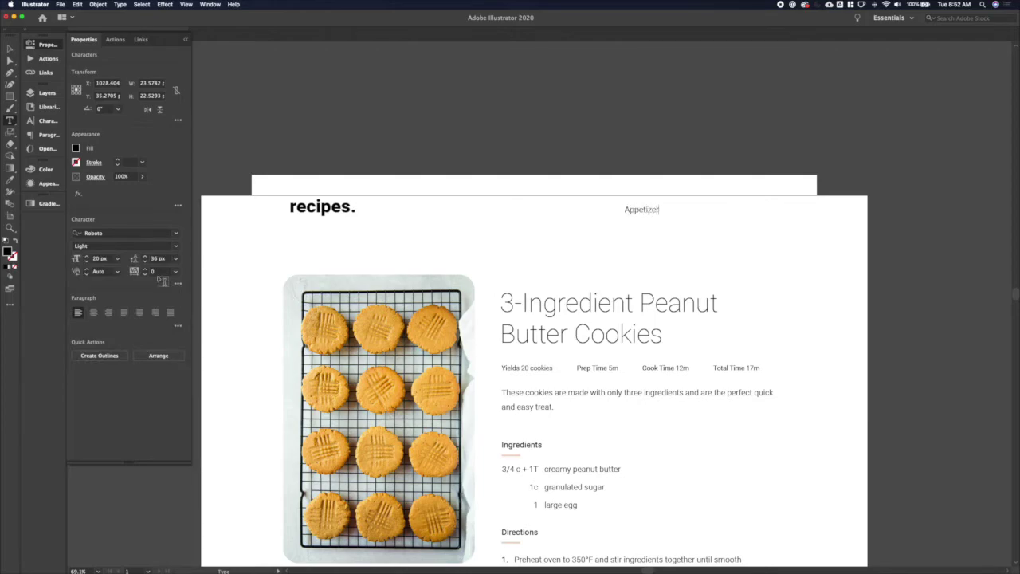
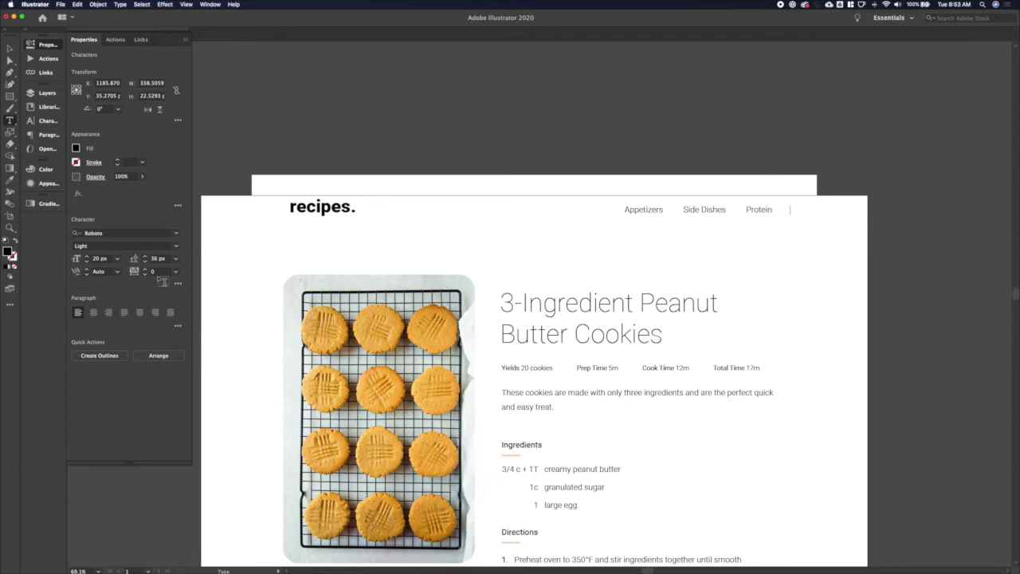
pyautogui.press('super+a')
pyautogui.press('super+shift+comma')
pyautogui.press('super+shift+comma')
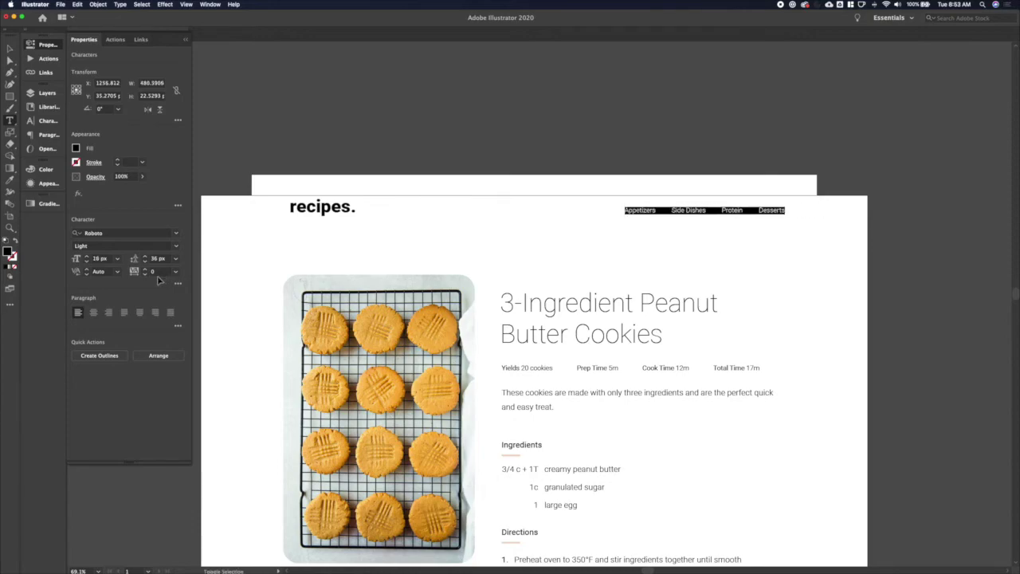
# Step: Shift the navigation entries left and draw a 14 px circle with a black outline and no fill below "Desserts"
pyautogui.click(10, 49)
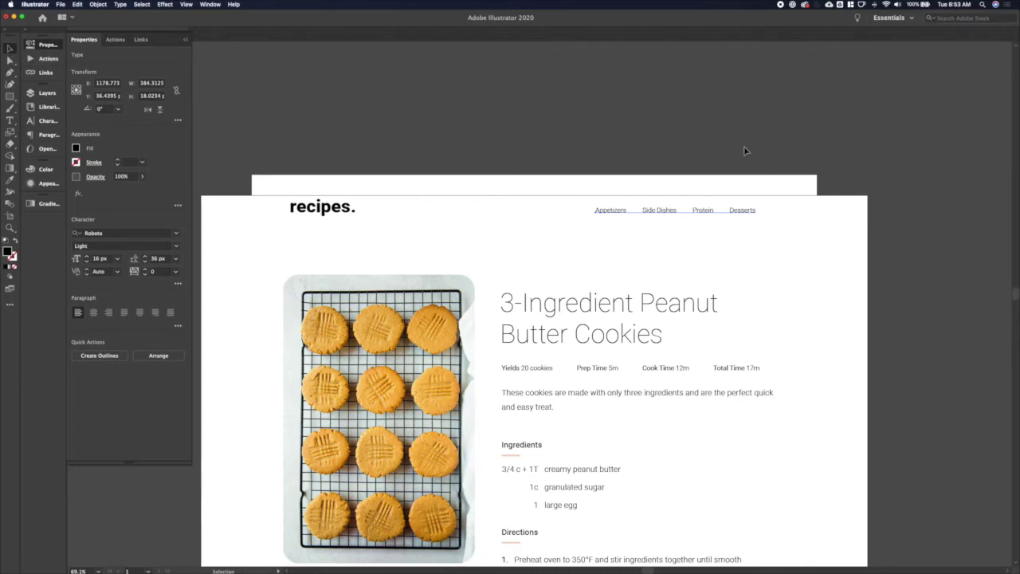
pyautogui.scroll(3, 725, 237)
pyautogui.press('l')
pyautogui.moveTo(771, 196); pyautogui.dragTo(792, 217)
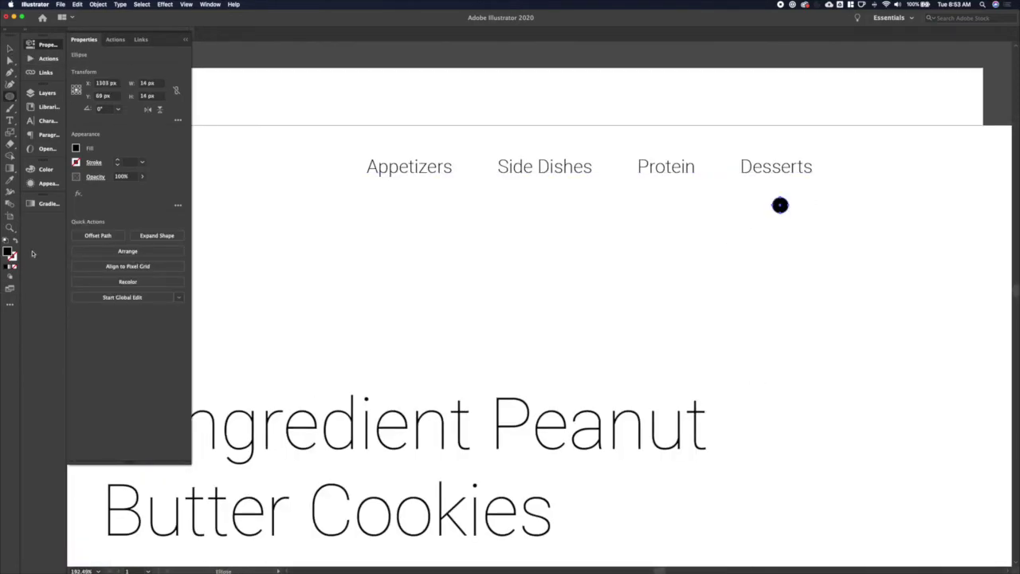
pyautogui.hotkey('shift', 'x')
# Step: Draw a vertical line about 6 px long down from the bottom of the circle as a magnifier handle
pyautogui.scroll(3, 760, 297)
pyautogui.scroll(3, 759, 297)
pyautogui.hscroll(2, 760, 297)
pyautogui.press('\\')
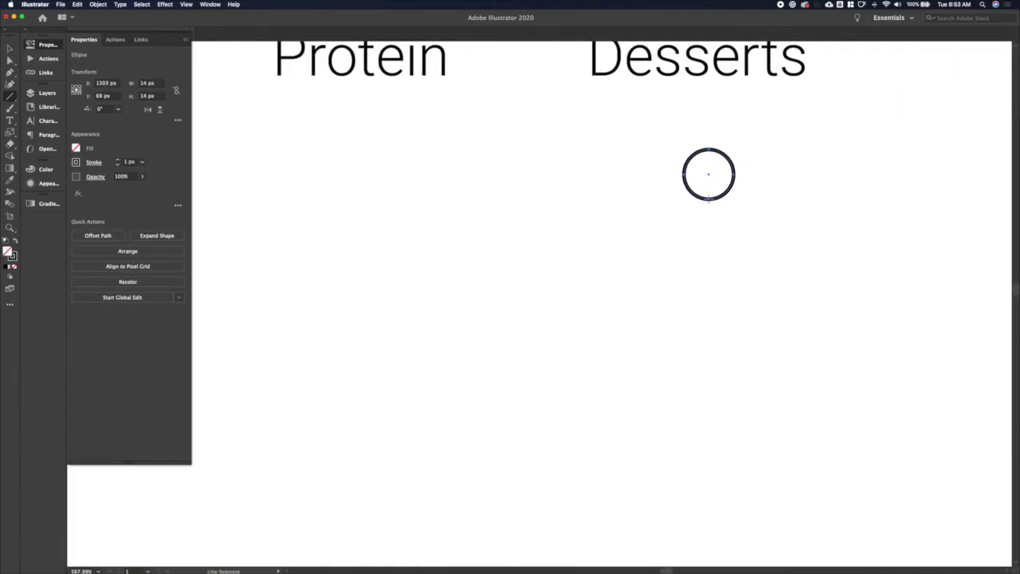
pyautogui.moveTo(706, 191); pyautogui.dragTo(706, 218)
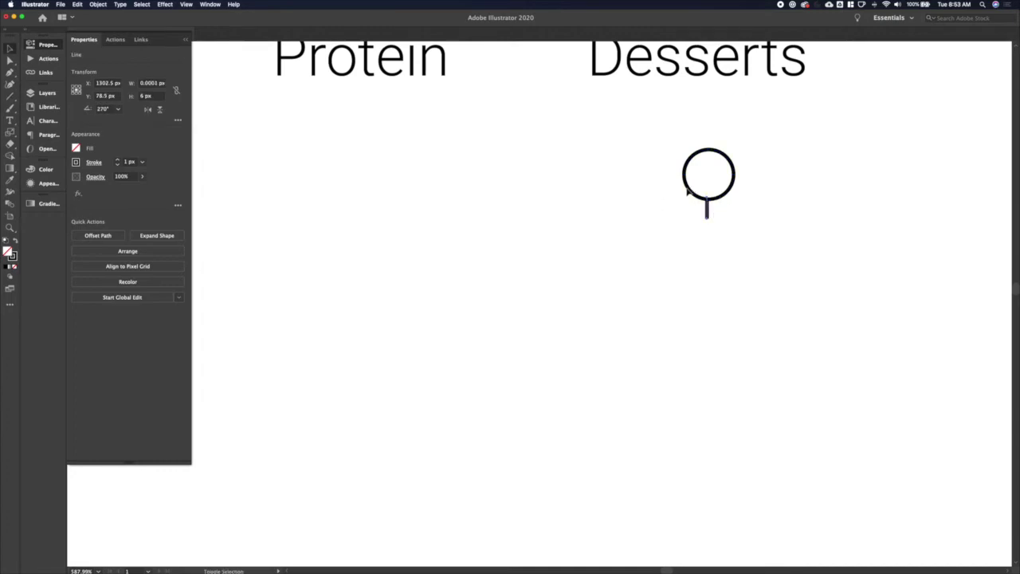
# Step: Align the circle and handle on their horizontal centers and group them as one icon
pyautogui.keyDown('shift'); pyautogui.click(688, 191); pyautogui.keyUp('shift')
pyautogui.scroll(-3, 290, 261)
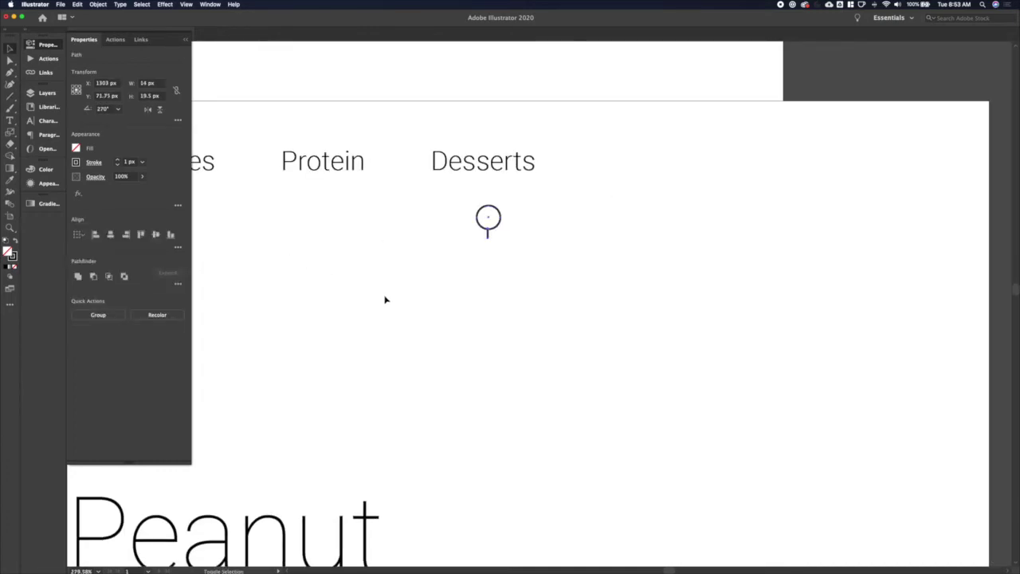
pyautogui.click(111, 235)
pyautogui.scroll(5, 521, 240)
pyautogui.press('super+g')
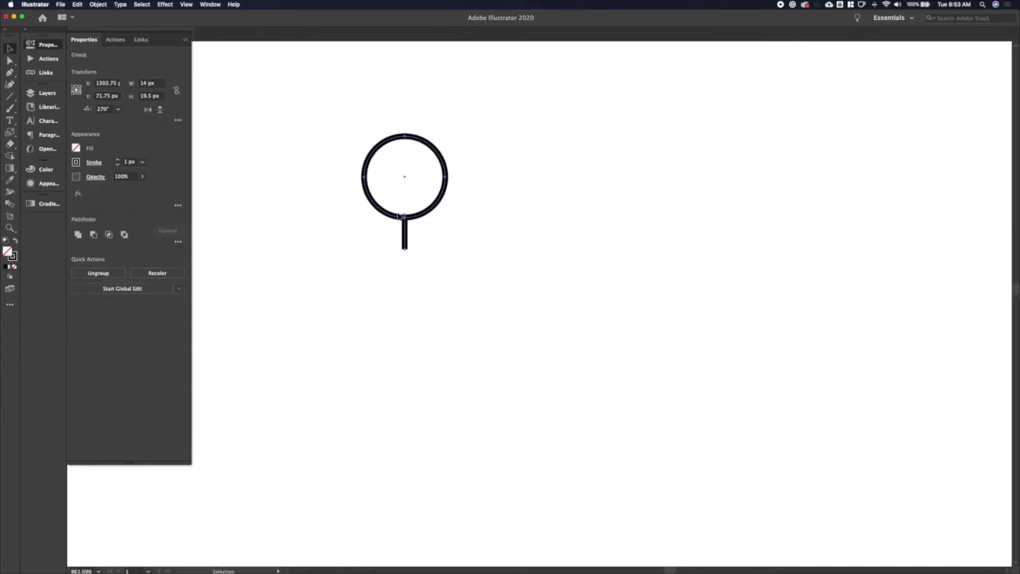
# Step: Set the magnifier icon's stroke to 2 px and extend the handle's lower end by about 1 px
pyautogui.press('super+shift+a')
pyautogui.press('a')
pyautogui.press('v')
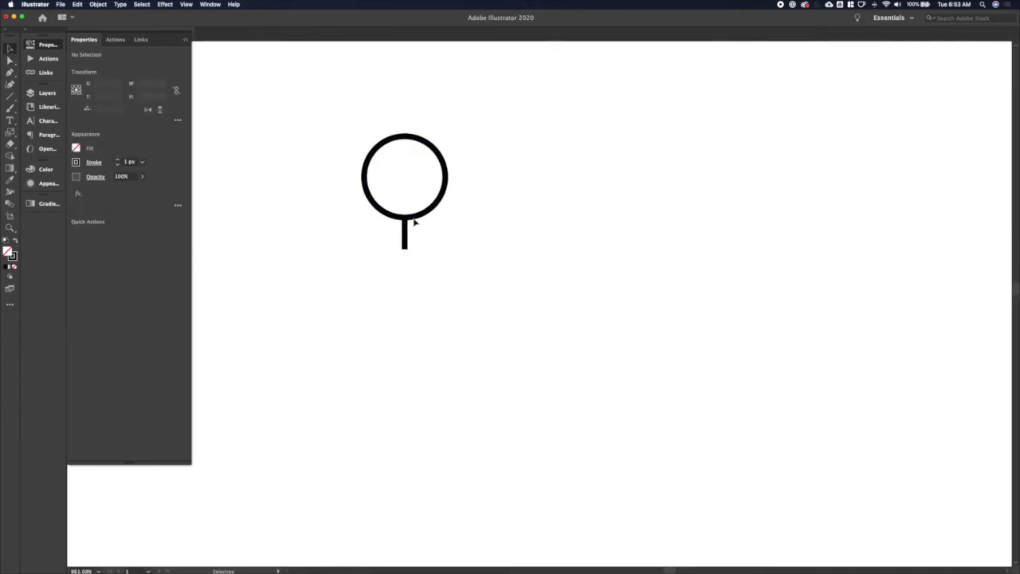
pyautogui.click(406, 223)
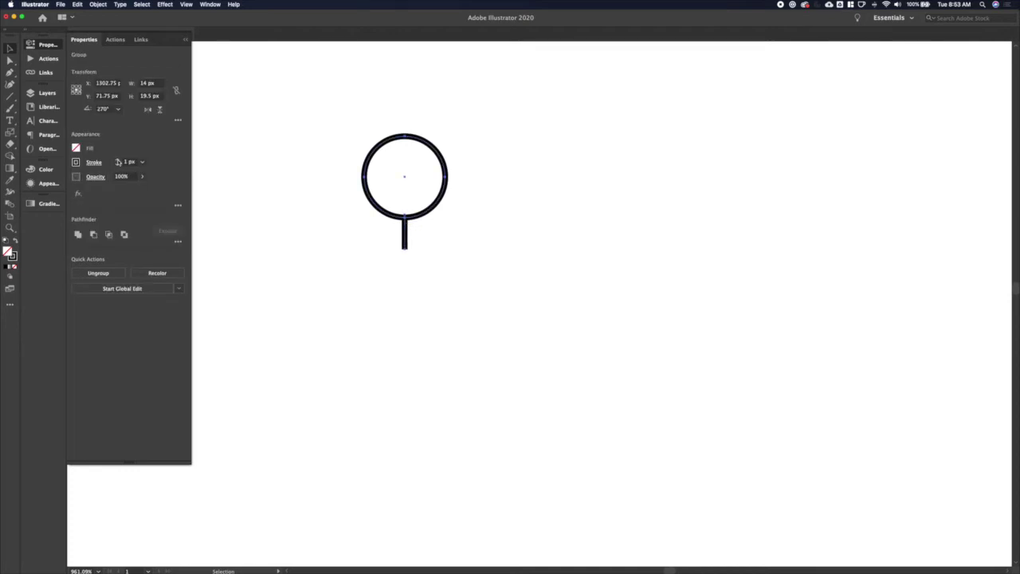
pyautogui.click(117, 160)
pyautogui.keyDown('super'); pyautogui.click(403, 250); pyautogui.keyUp('super')
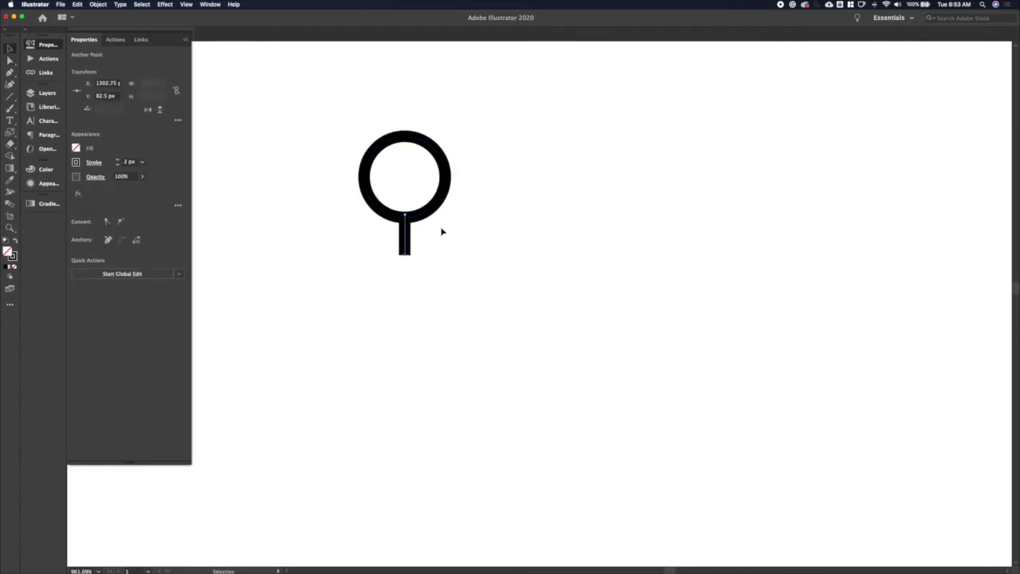
pyautogui.click(442, 229)
# Step: Rotate the magnifier icon so its handle points down and to the right, and place it right of "Desserts" in line with the entries
pyautogui.click(404, 219)
pyautogui.press('r')
pyautogui.moveTo(438, 247); pyautogui.dragTo(498, 239)
pyautogui.scroll(-5, 498, 240)
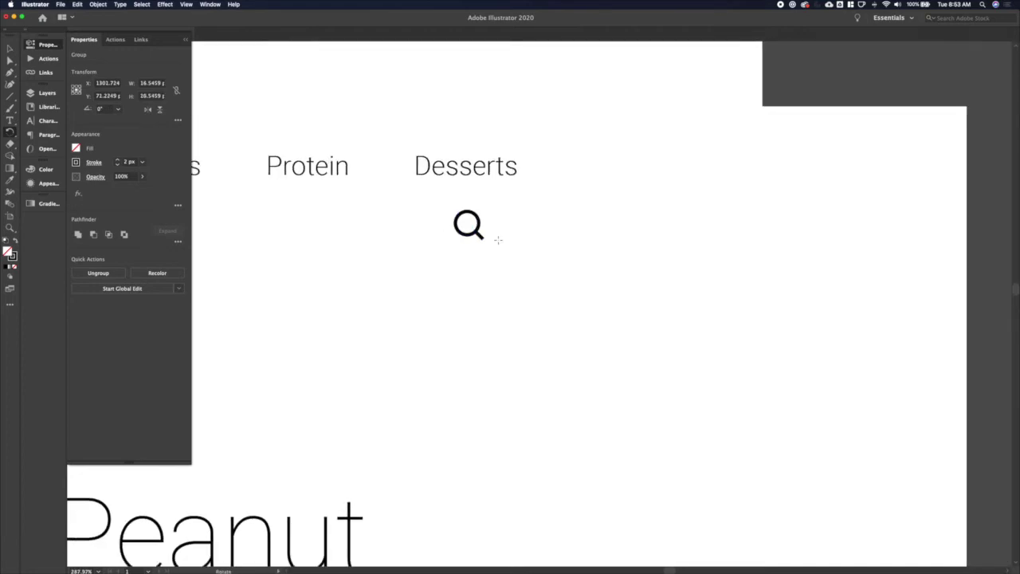
pyautogui.scroll(-2, 498, 240)
pyautogui.press('v')
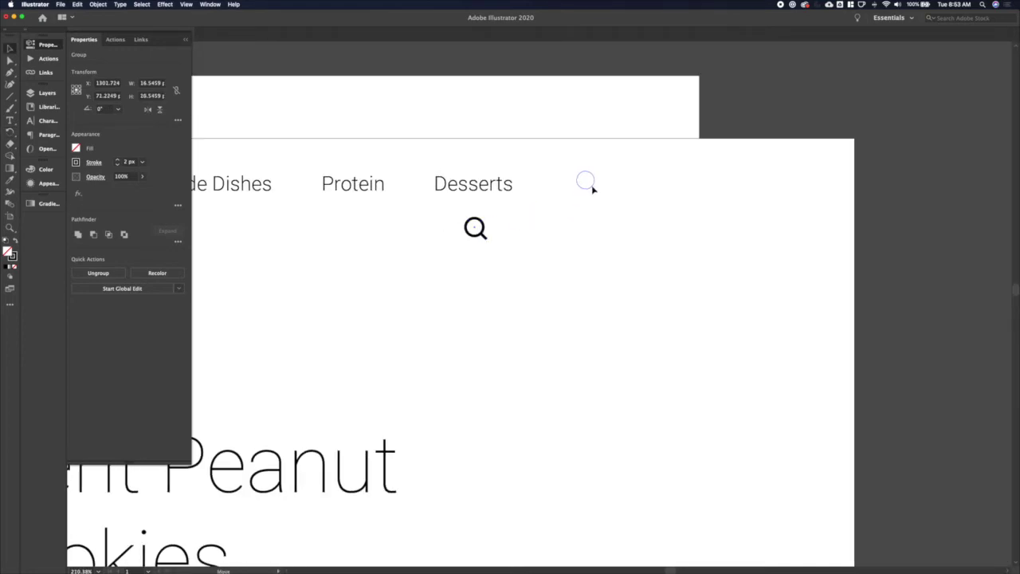
pyautogui.moveTo(592, 188); pyautogui.dragTo(592, 189)
# Step: Scale the search icon down proportionally to suit the size of the navigation text
pyautogui.scroll(-6, 767, 166)
pyautogui.press('s')
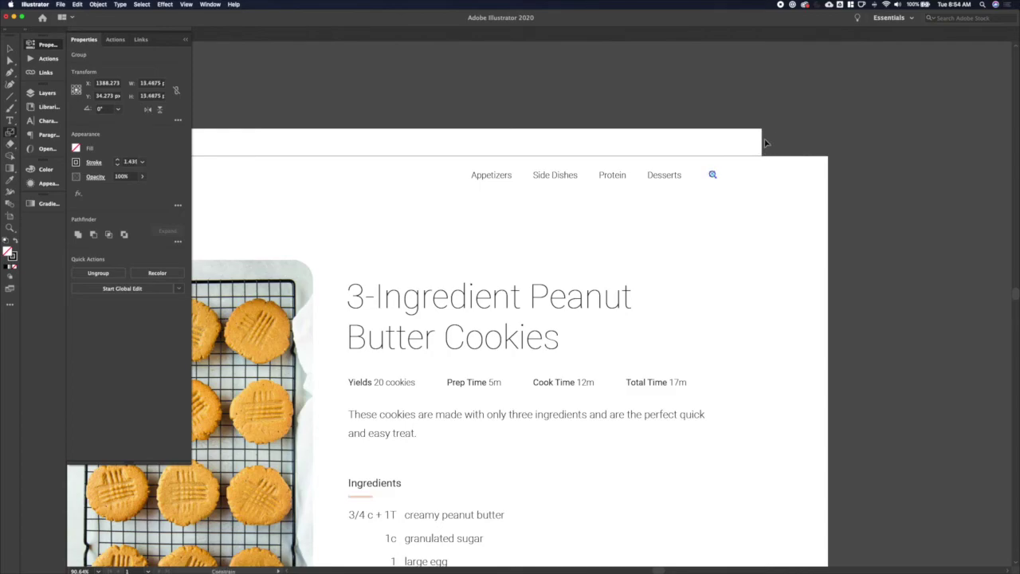
pyautogui.press('v')
pyautogui.click(808, 136)
pyautogui.hscroll(-6, 836, 149)
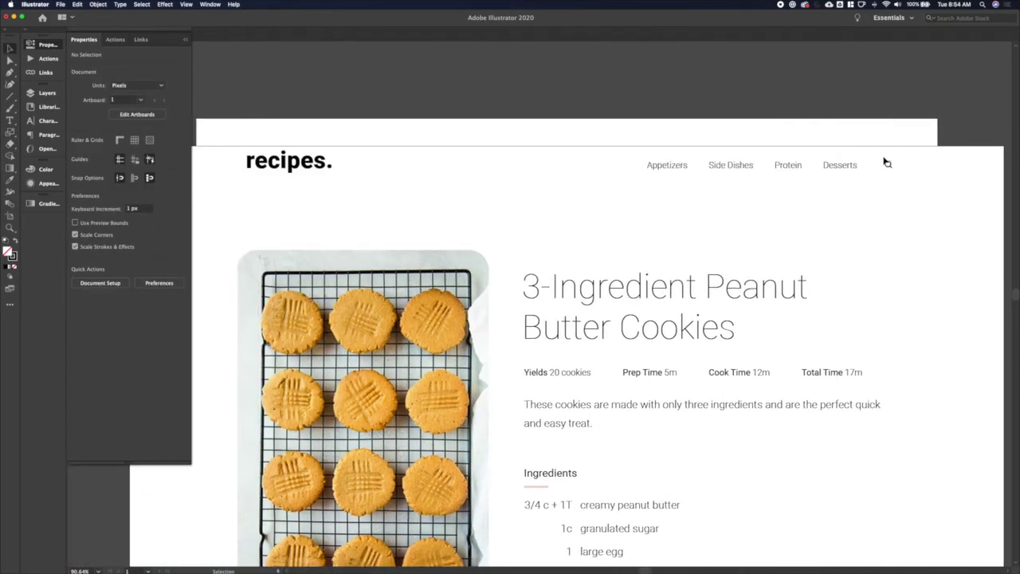
pyautogui.scroll(-2, 886, 163)
pyautogui.press('super+a')
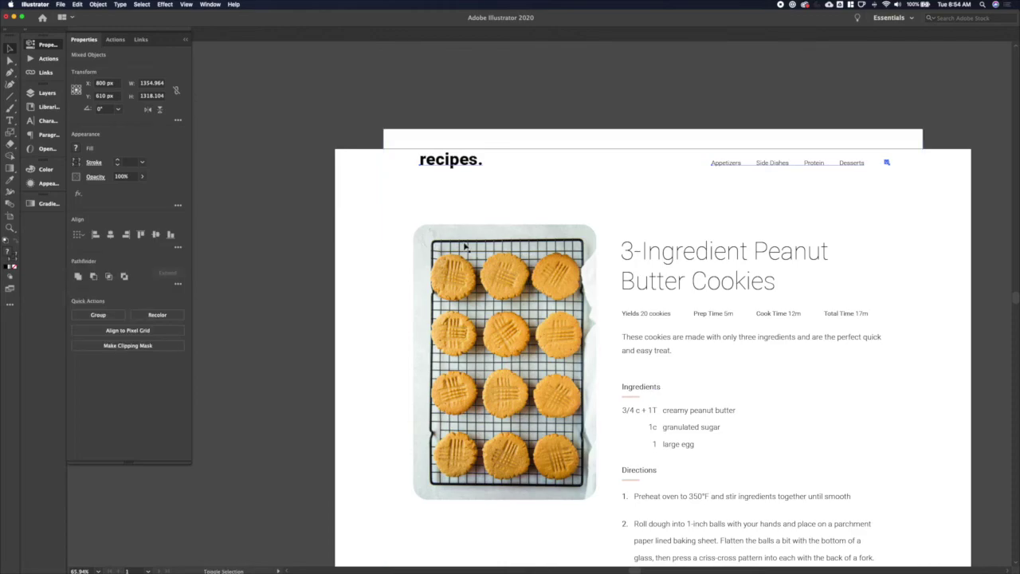
pyautogui.click(157, 235)
pyautogui.press('super+z')
pyautogui.click(387, 173)
pyautogui.moveTo(443, 165); pyautogui.dragTo(684, 165)
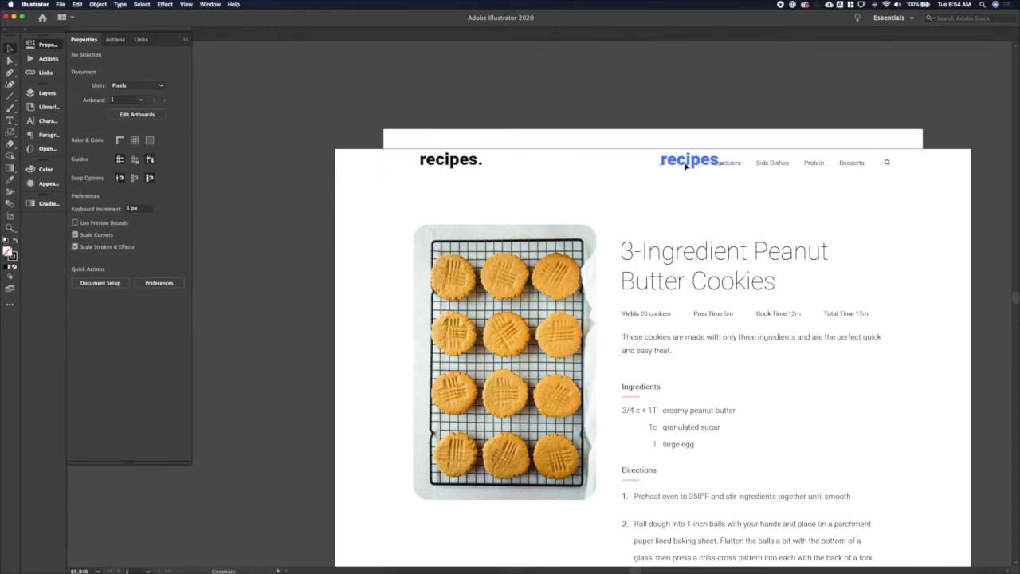
pyautogui.press('super+z')
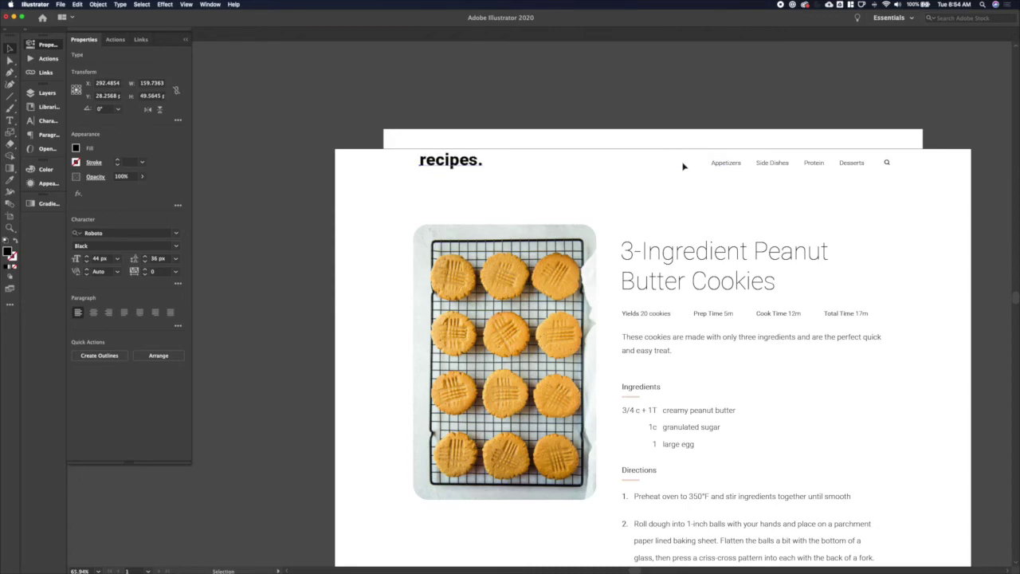
# Step: Group the "recipes." heading, the navigation entries and the search icon into one header
pyautogui.press('super+a')
pyautogui.keyDown('shift'); pyautogui.click(777, 244); pyautogui.keyUp('shift')
pyautogui.press('super+g')
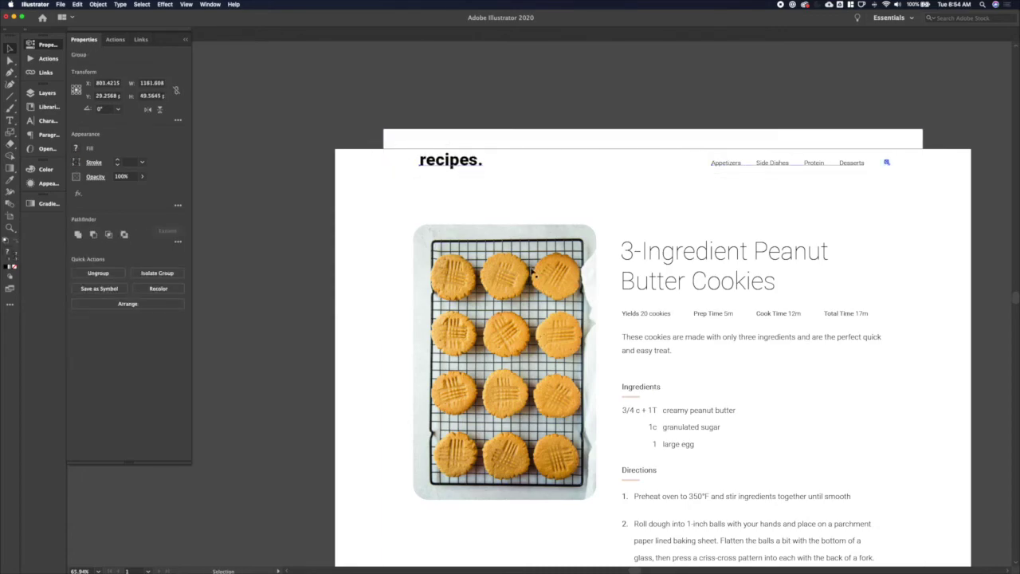
# Step: Move the header group down slightly above the photo and title, and group the whole recipe page
pyautogui.press('super+a')
pyautogui.press('super+g')
pyautogui.scroll(-5, 497, 271)
pyautogui.scroll(-1, 458, 219)
pyautogui.click(468, 214)
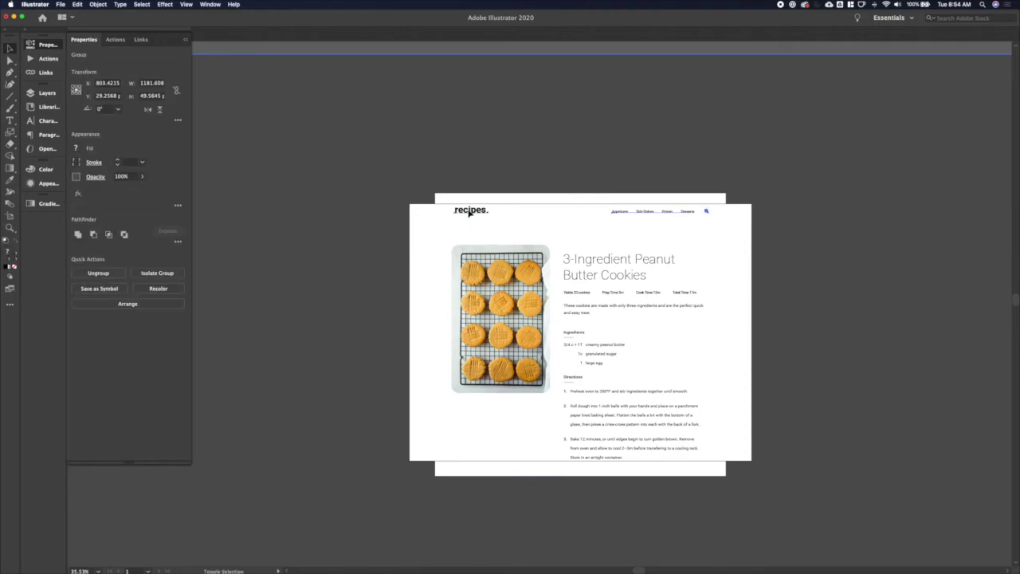
pyautogui.click(373, 227)
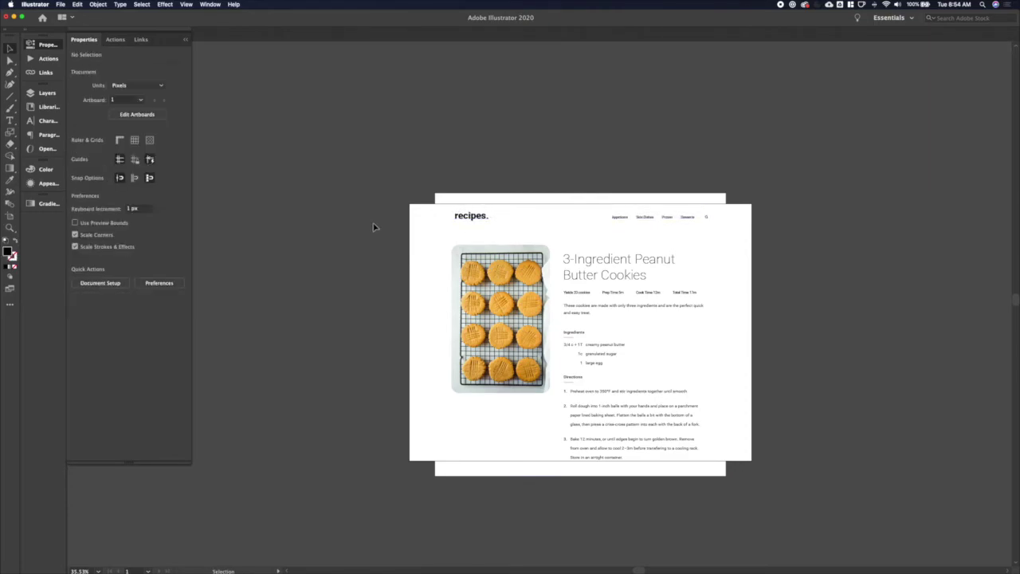
# Step: Move the grouped recipe page straight down 130 px on the artboard
pyautogui.click(550, 313)
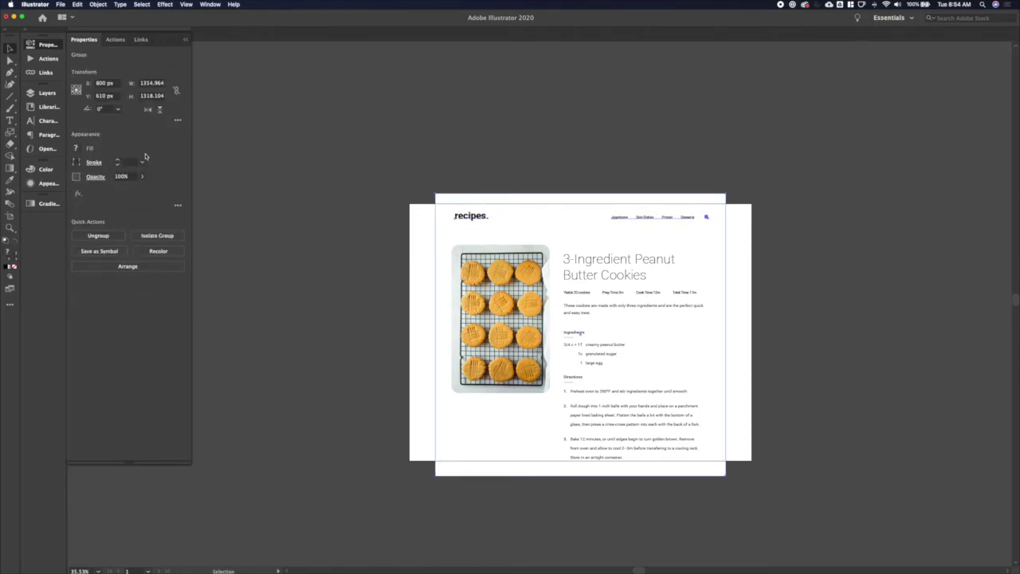
pyautogui.hotkey('shift', 'Down')
pyautogui.hotkey('shift', 'Down')
pyautogui.hotkey('shift', 'Down')
pyautogui.hotkey('shift', 'Down')
pyautogui.hotkey('shift', 'Down')
pyautogui.hotkey('shift', 'Down')
pyautogui.hotkey('shift', 'Down')
pyautogui.hotkey('shift', 'Down')
pyautogui.hotkey('shift', 'Down')
pyautogui.hotkey('shift', 'Down')
pyautogui.hotkey('shift', 'Down')
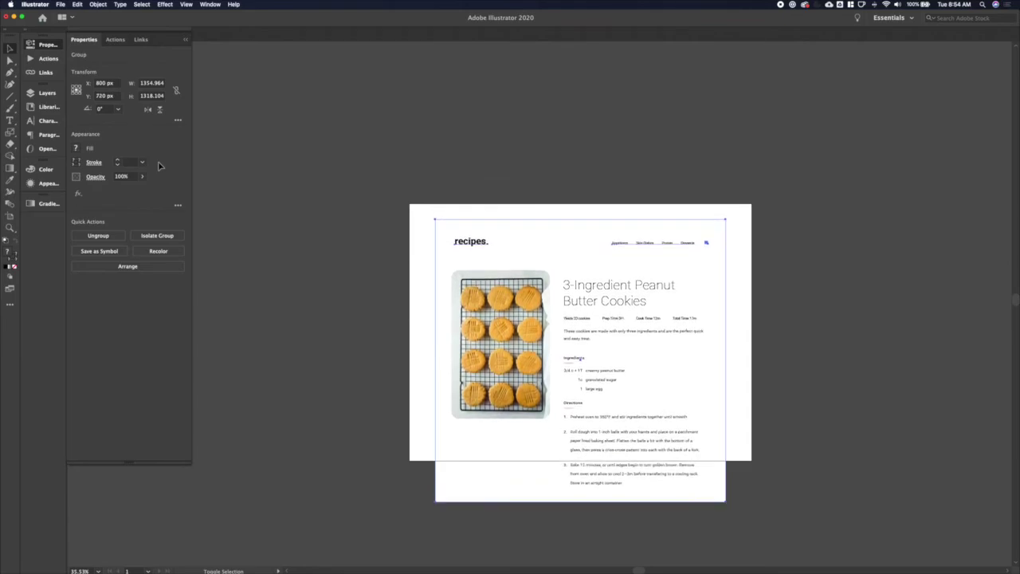
pyautogui.hotkey('shift', 'Down')
pyautogui.hotkey('shift', 'Down')
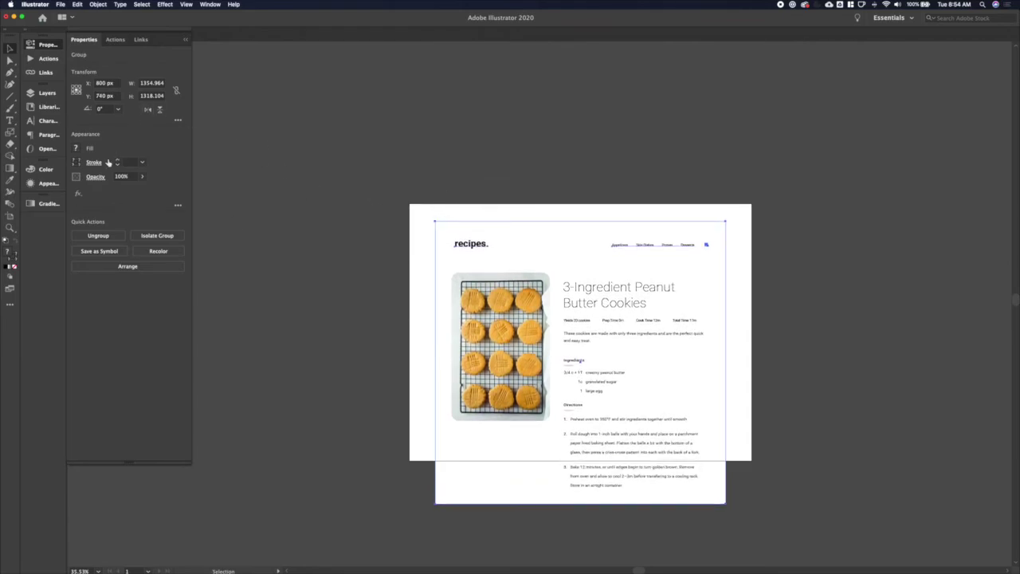
# Step: Apply a drop shadow to the recipe page in Multiply mode with 10% opacity, 0 px offsets and 30 px blur
pyautogui.click(77, 195)
pyautogui.moveTo(143, 261)
pyautogui.click(184, 263)
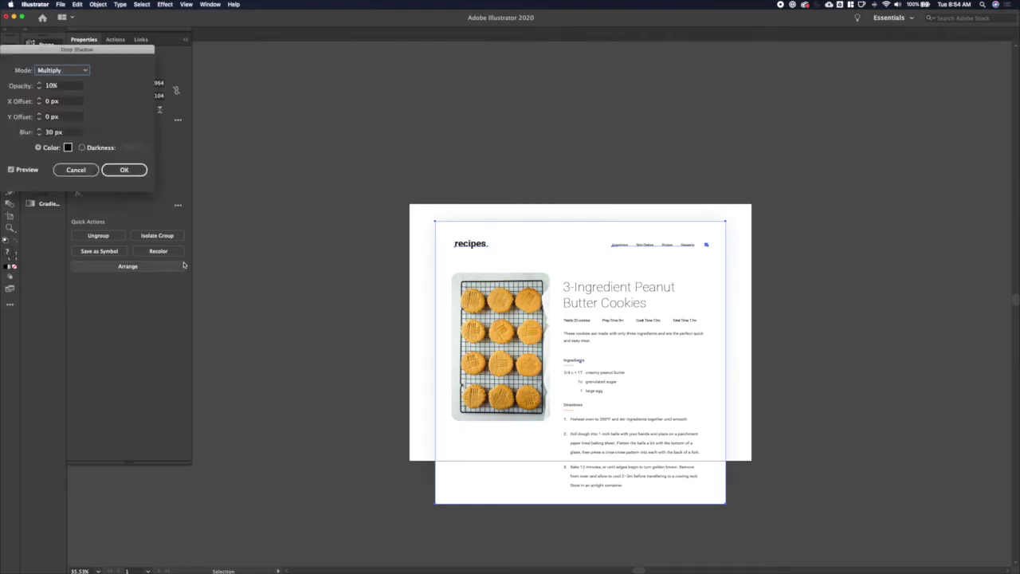
pyautogui.press('Return')
pyautogui.click(359, 279)
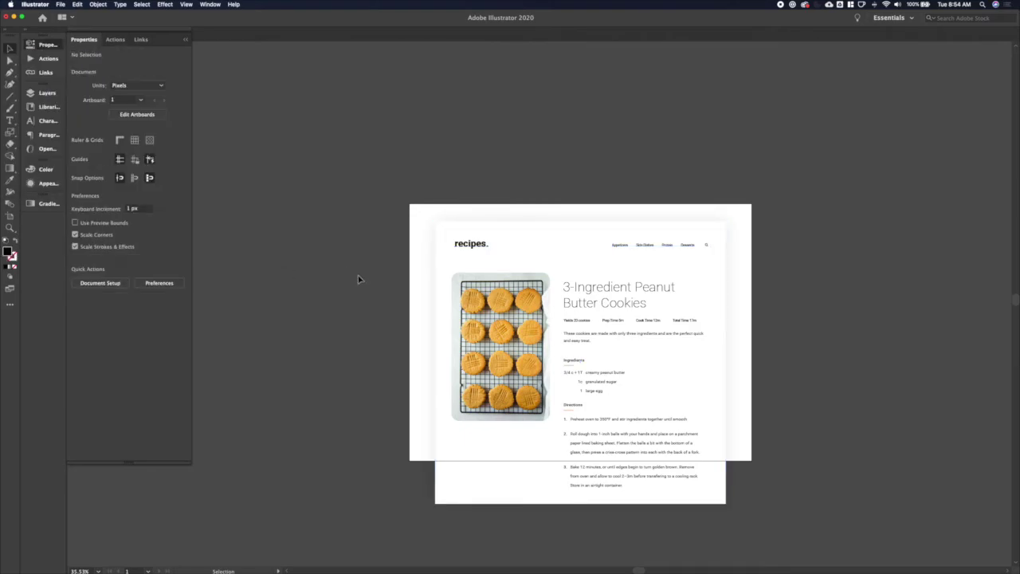
# Step: Draw a rectangle about 1601 by 1203 px covering the artboard and place it behind the recipe page
pyautogui.press('m')
pyautogui.moveTo(408, 202); pyautogui.dragTo(752, 460)
pyautogui.press('v')
# Step: Sample the peach divider under "Ingredients" and use its colour as the background rectangle's fill, with no stroke
pyautogui.scroll(5, 574, 288)
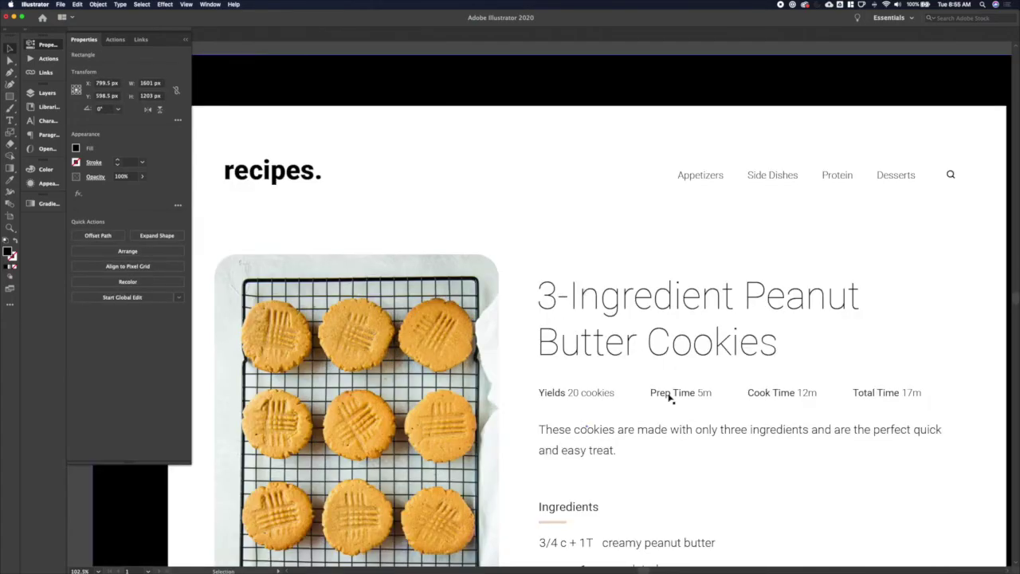
pyautogui.scroll(4, 671, 399)
pyautogui.scroll(-3, 533, 461)
pyautogui.press('i')
pyautogui.click(430, 524)
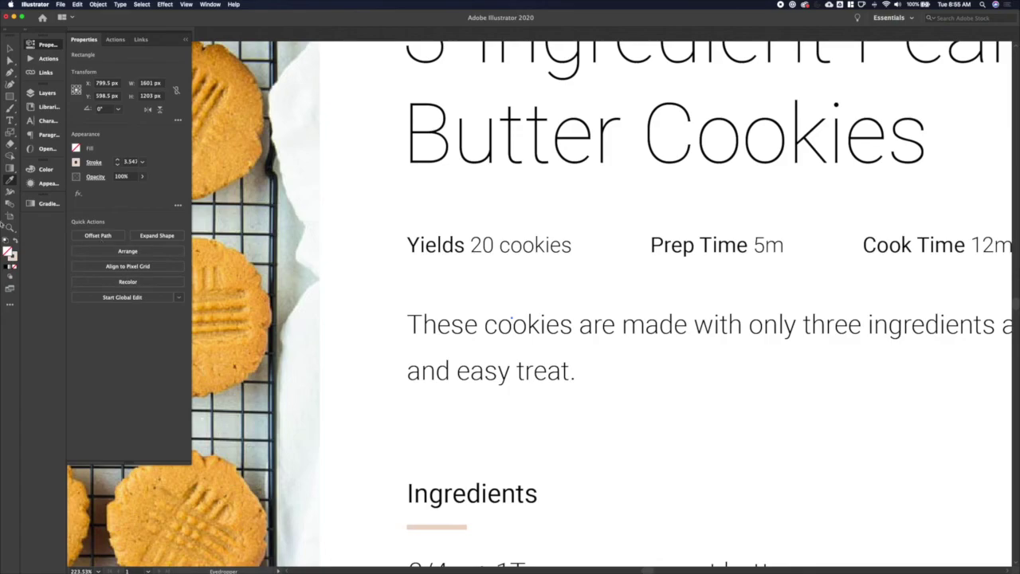
pyautogui.press('super+0')
pyautogui.press('v')
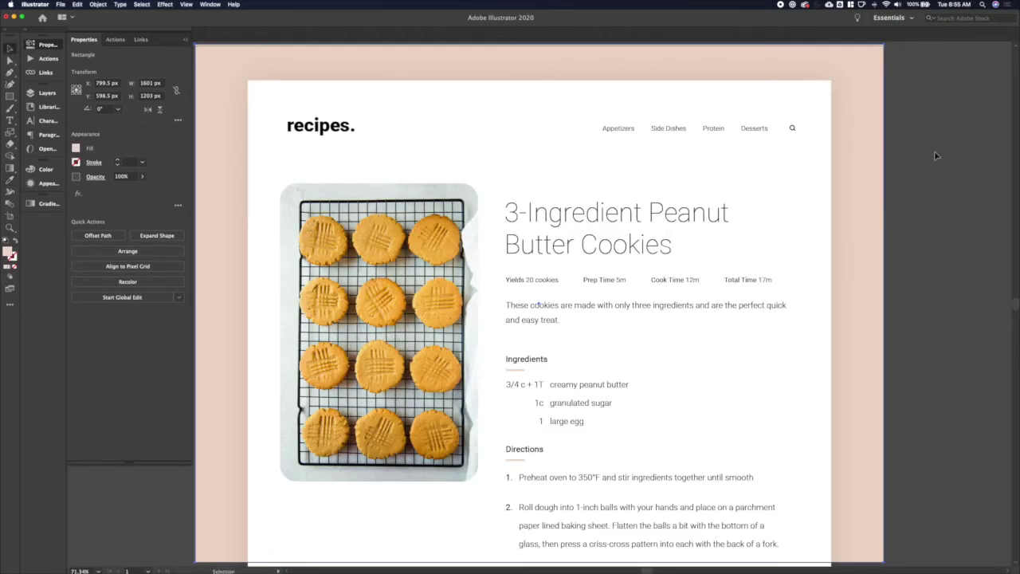
pyautogui.scroll(-3, 934, 151)
pyautogui.click(382, 182)
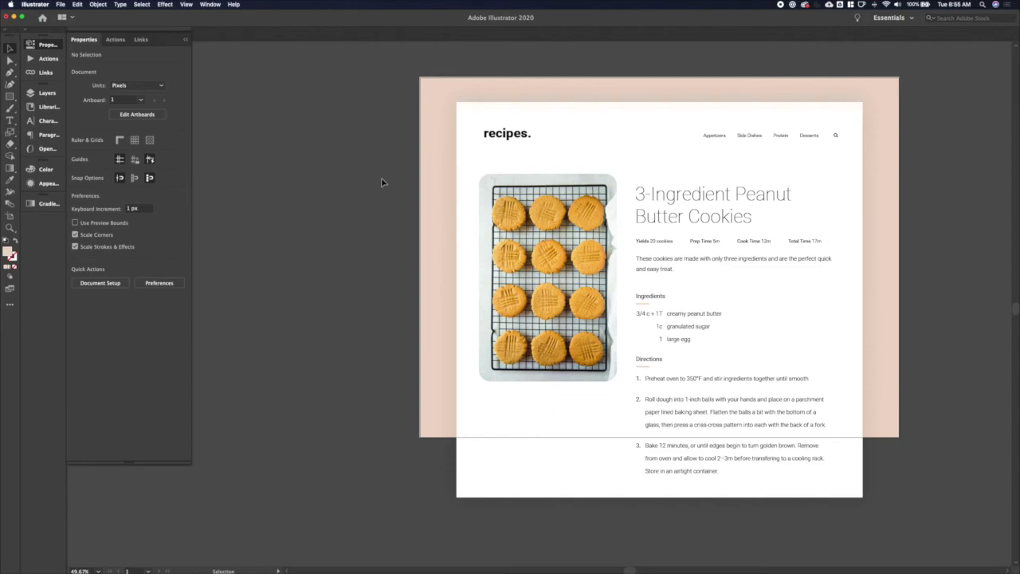
# Step: Draw a closed, curved blob with the Pen tool over the background's upper-left area and send it behind the recipe page
pyautogui.press('p')
pyautogui.moveTo(396, 221); pyautogui.dragTo(455, 261)
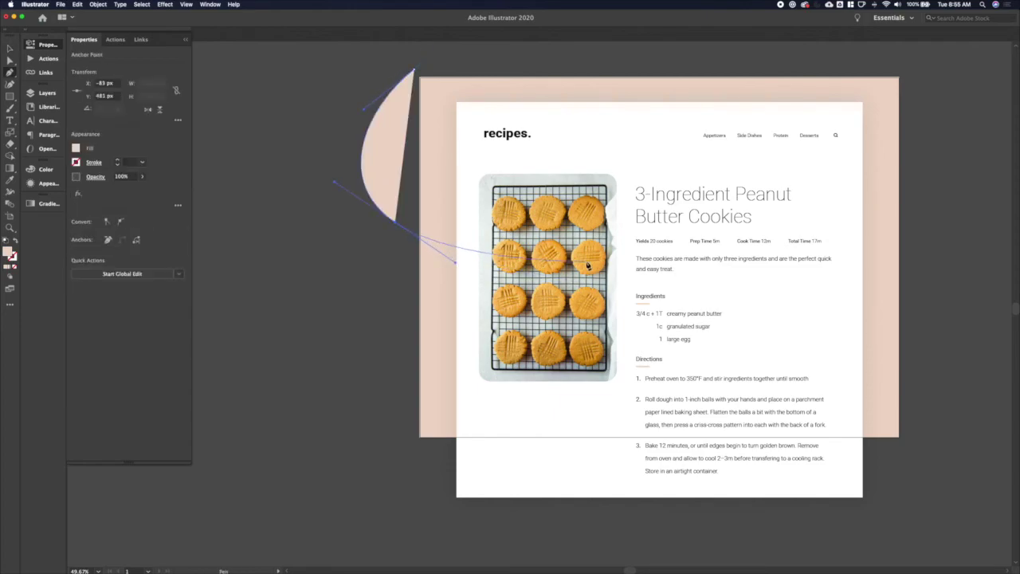
pyautogui.moveTo(588, 260); pyautogui.dragTo(766, 182)
pyautogui.moveTo(742, 90); pyautogui.dragTo(672, 54)
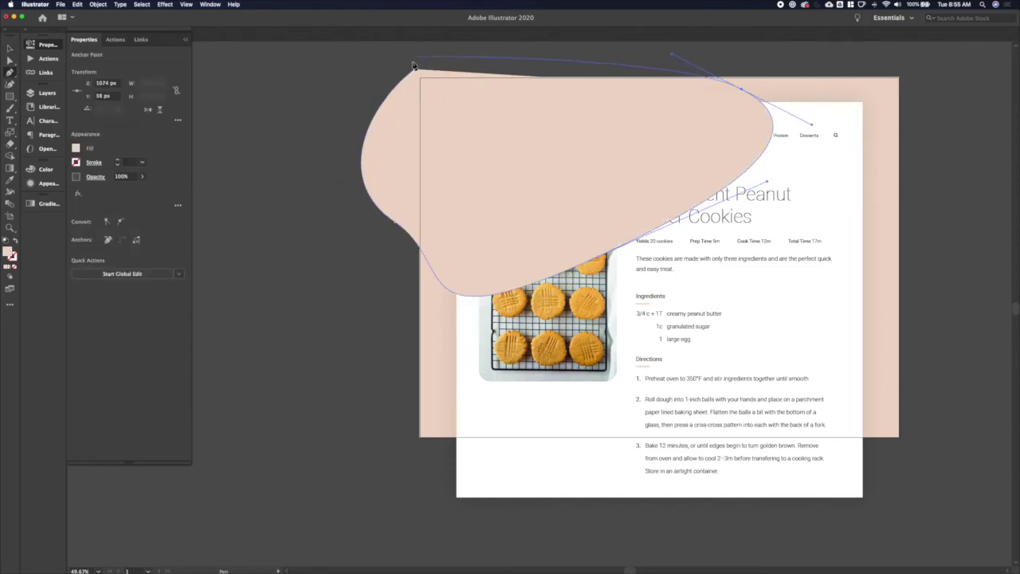
pyautogui.moveTo(414, 71); pyautogui.dragTo(379, 91)
pyautogui.press('v')
pyautogui.press('super+shift+bracketleft')
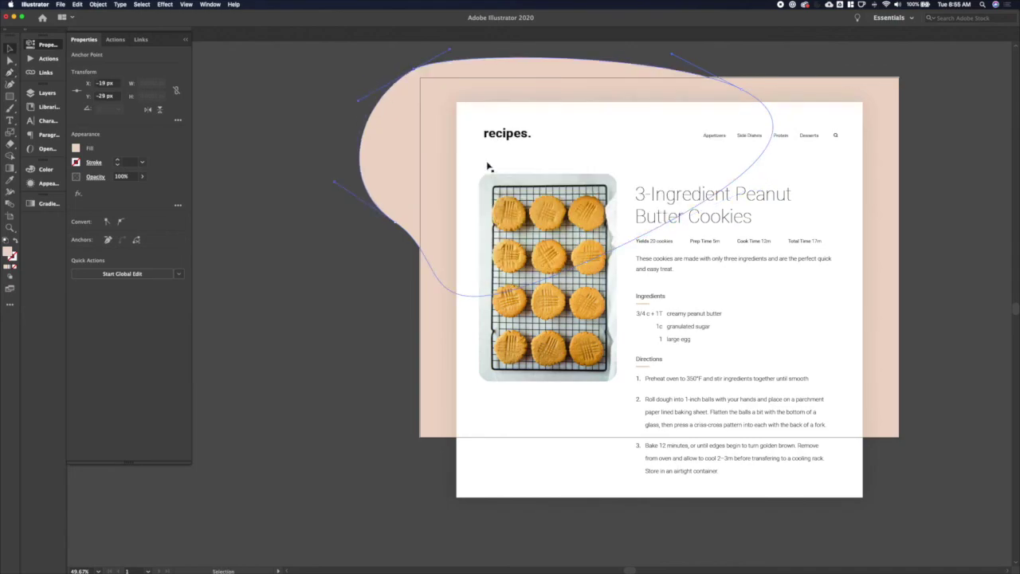
# Step: Fill the blob with white and set its opacity to 5%
pyautogui.click(76, 149)
pyautogui.click(20, 186)
pyautogui.write('5')
pyautogui.press('Return')
pyautogui.click(386, 297)
pyautogui.click(360, 148)
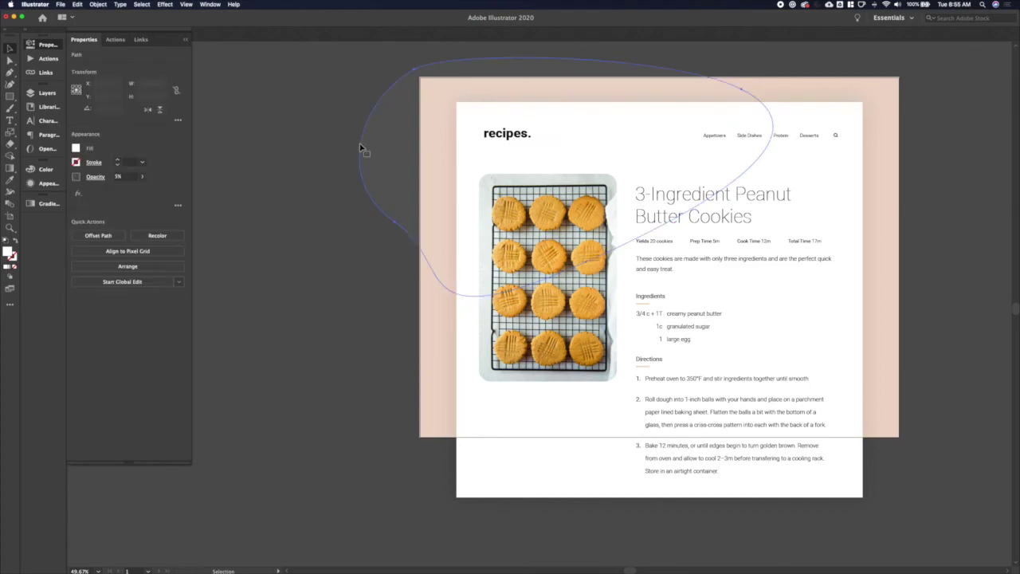
# Step: Readjust the white blob's opacity so that it shows as a subtle translucent shape over the peach background
pyautogui.click(120, 177)
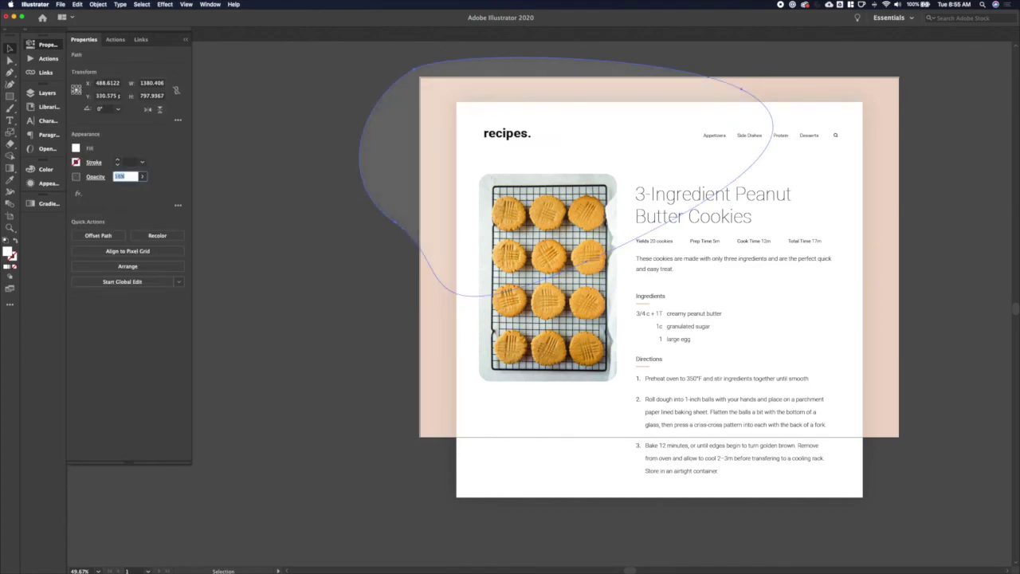
pyautogui.click(304, 279)
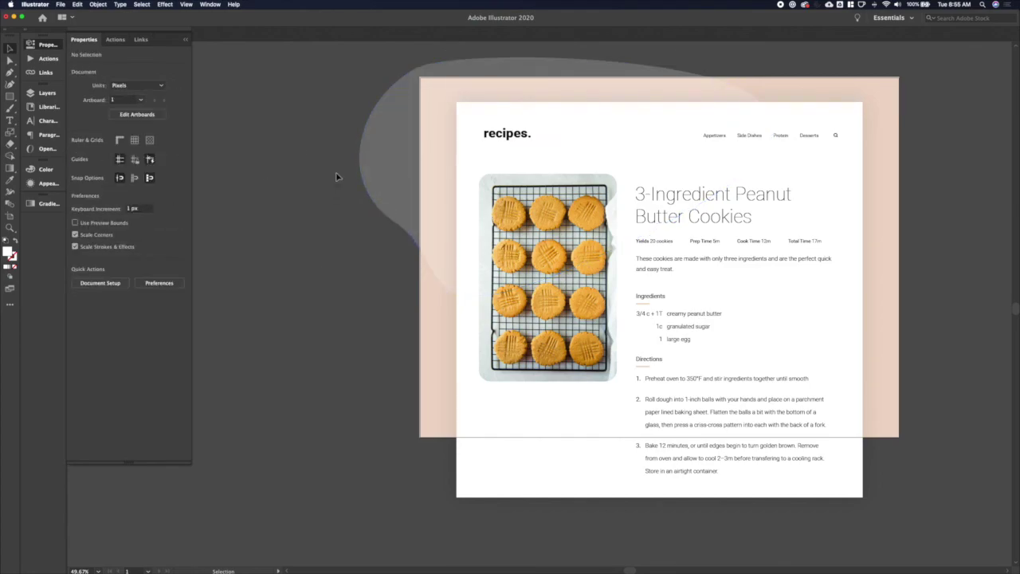
pyautogui.click(367, 176)
pyautogui.click(123, 176)
pyautogui.click(258, 318)
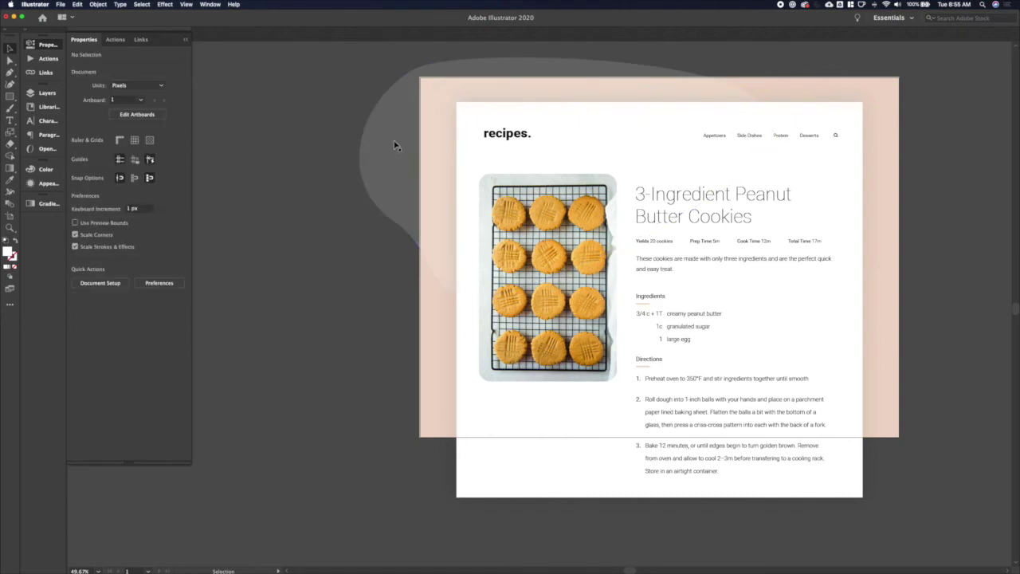
# Step: Duplicate the white blob toward the artboard's lower right and rotate the copy roughly a quarter turn clockwise
pyautogui.moveTo(394, 145); pyautogui.dragTo(677, 328)
pyautogui.press('r')
pyautogui.moveTo(702, 242); pyautogui.dragTo(969, 328)
pyautogui.press('v')
pyautogui.click(967, 313)
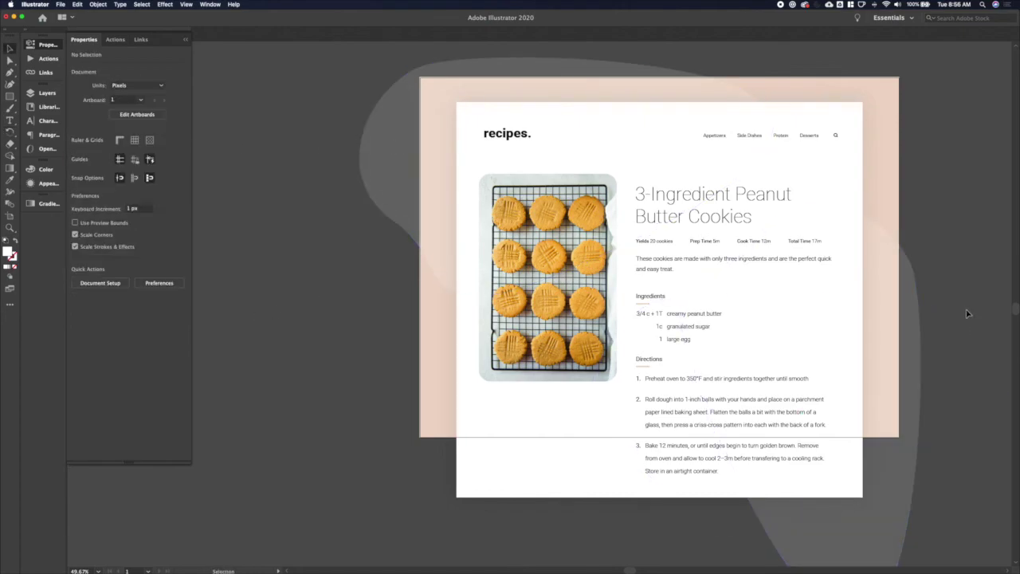
# Step: Move the rotated blob copy down and slightly left along the background's right edge
pyautogui.moveTo(903, 328); pyautogui.dragTo(894, 381)
pyautogui.click(940, 248)
pyautogui.scroll(-3, 940, 248)
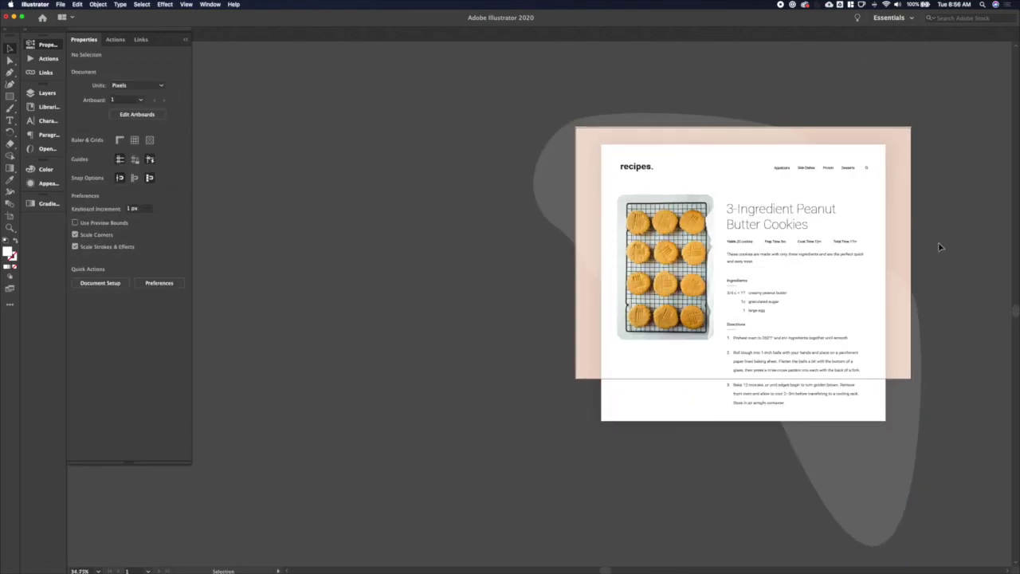
pyautogui.hscroll(3, 940, 248)
pyautogui.hscroll(2, 939, 247)
pyautogui.scroll(-1, 939, 247)
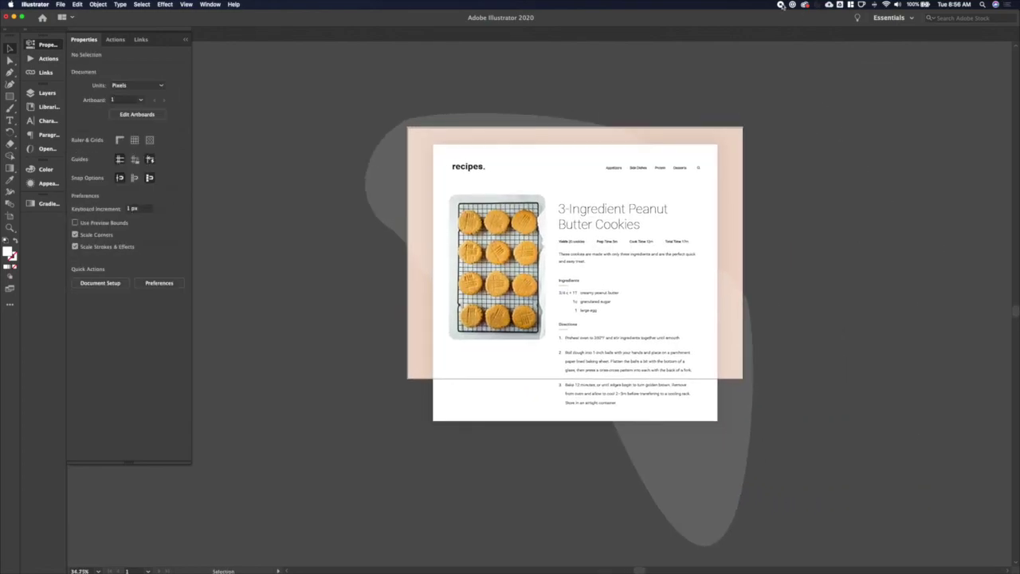